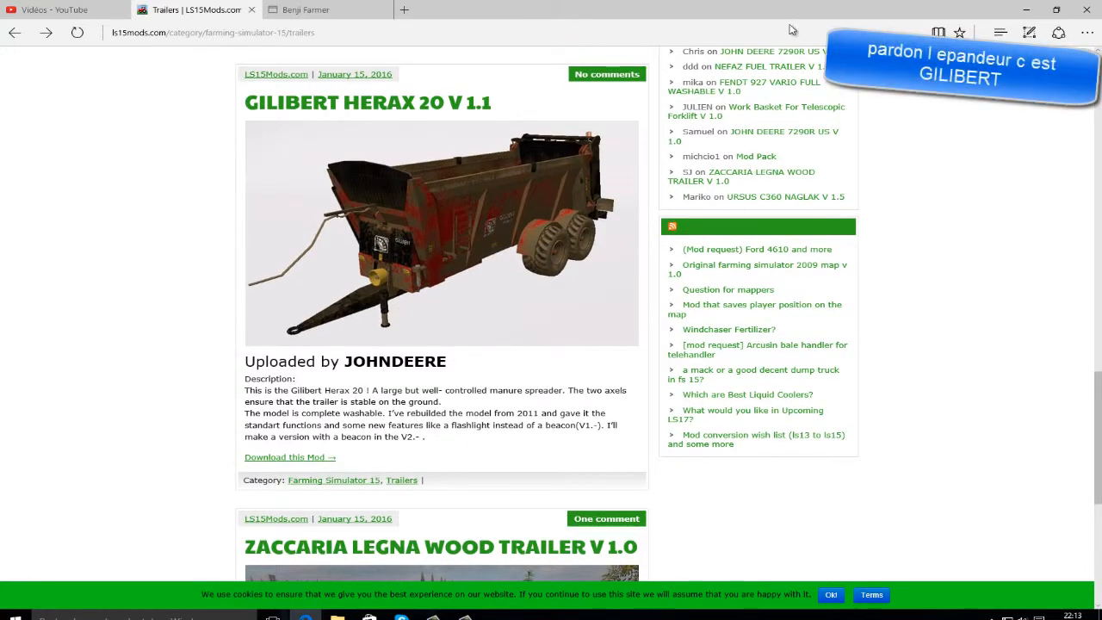
# - Look through the Trailers listing and open the GILIBERT HERAX 20 V 1.1 mod page
pyautogui.scroll(-3, 575, 134)
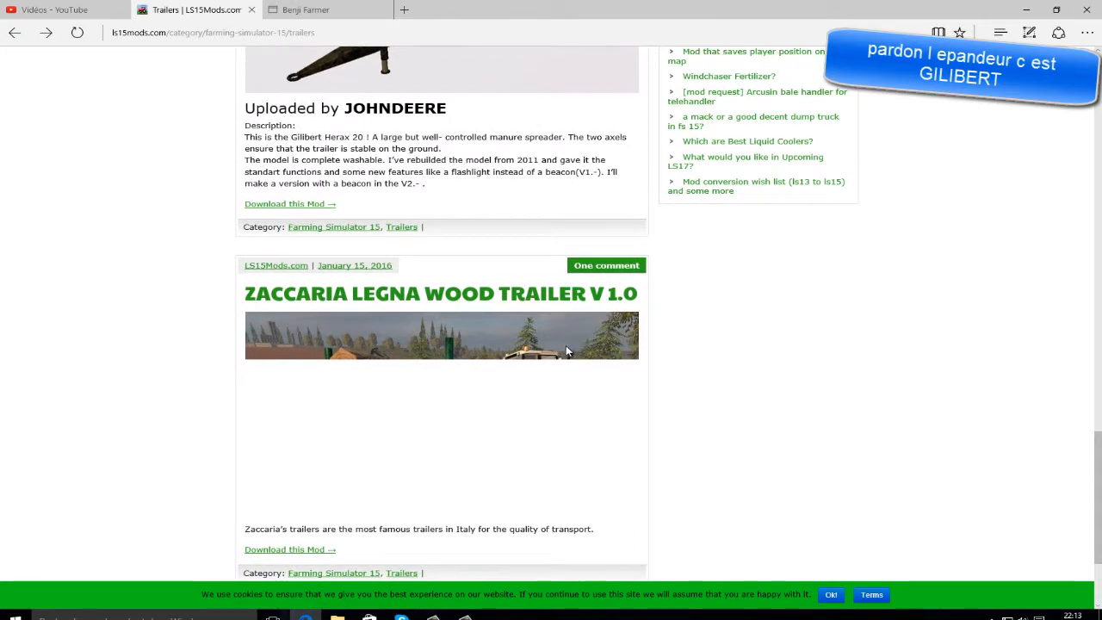
pyautogui.scroll(-2, 566, 351)
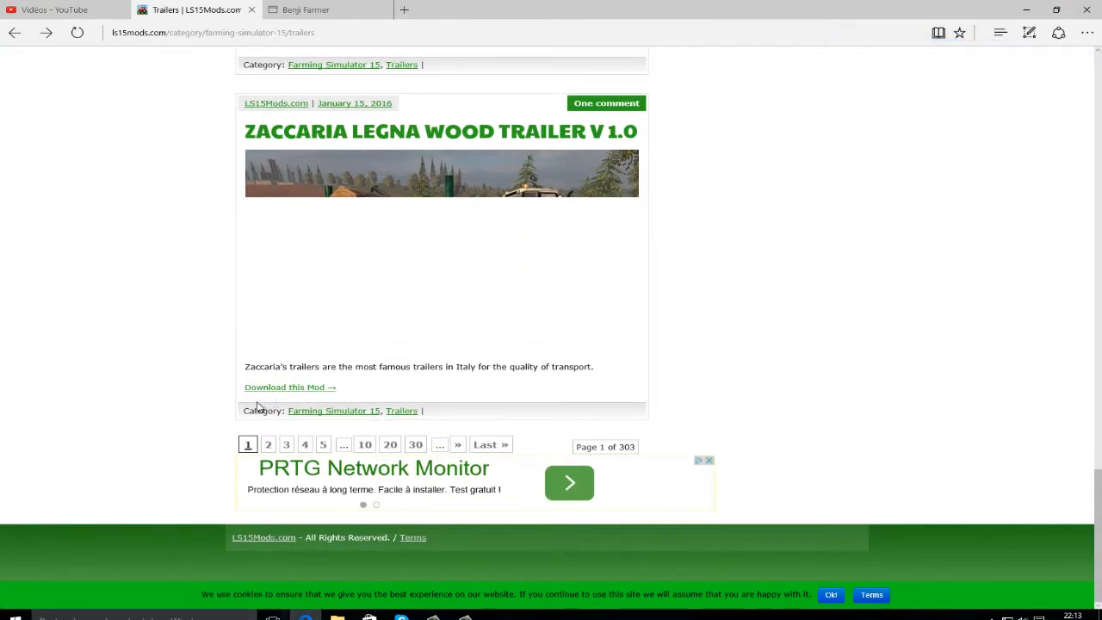
pyautogui.scroll(10, 236, 376)
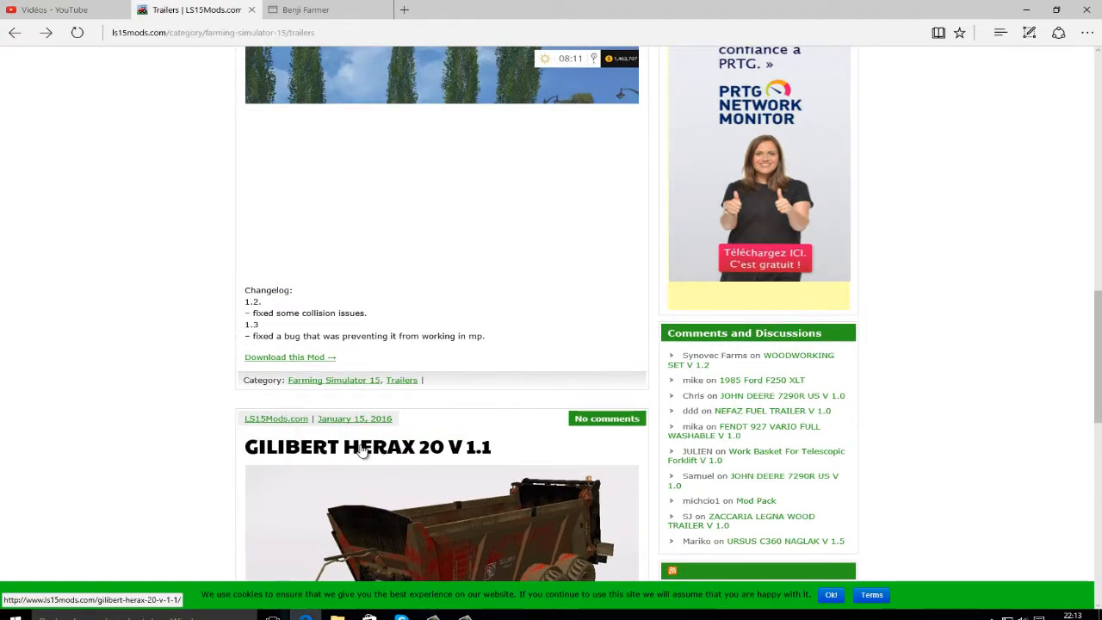
pyautogui.scroll(-2, 362, 452)
pyautogui.scroll(3, 430, 289)
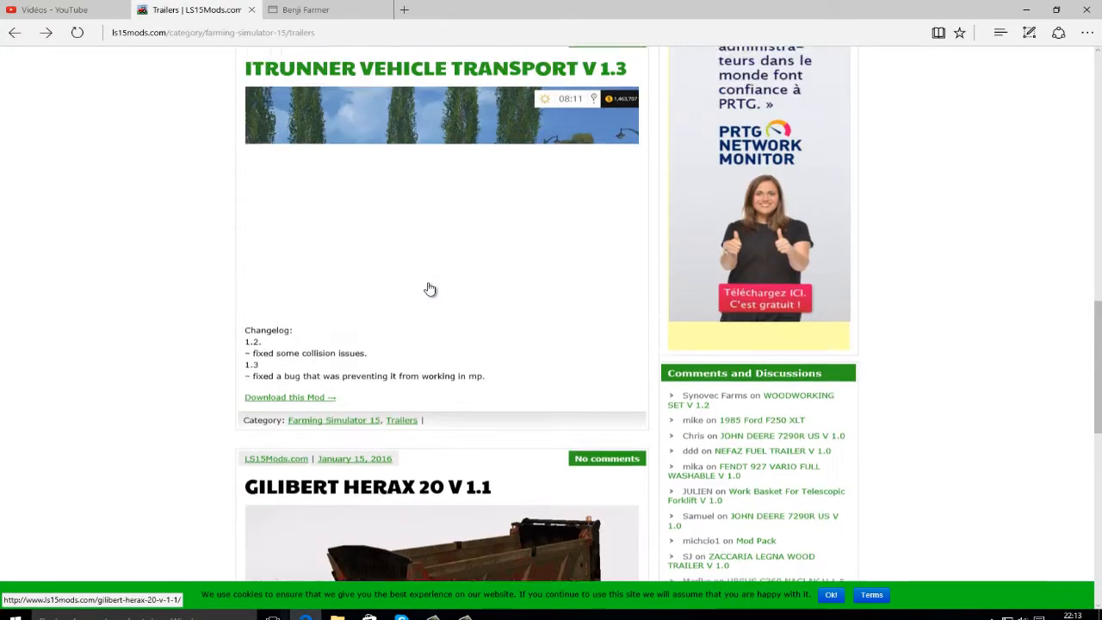
pyautogui.scroll(8, 430, 288)
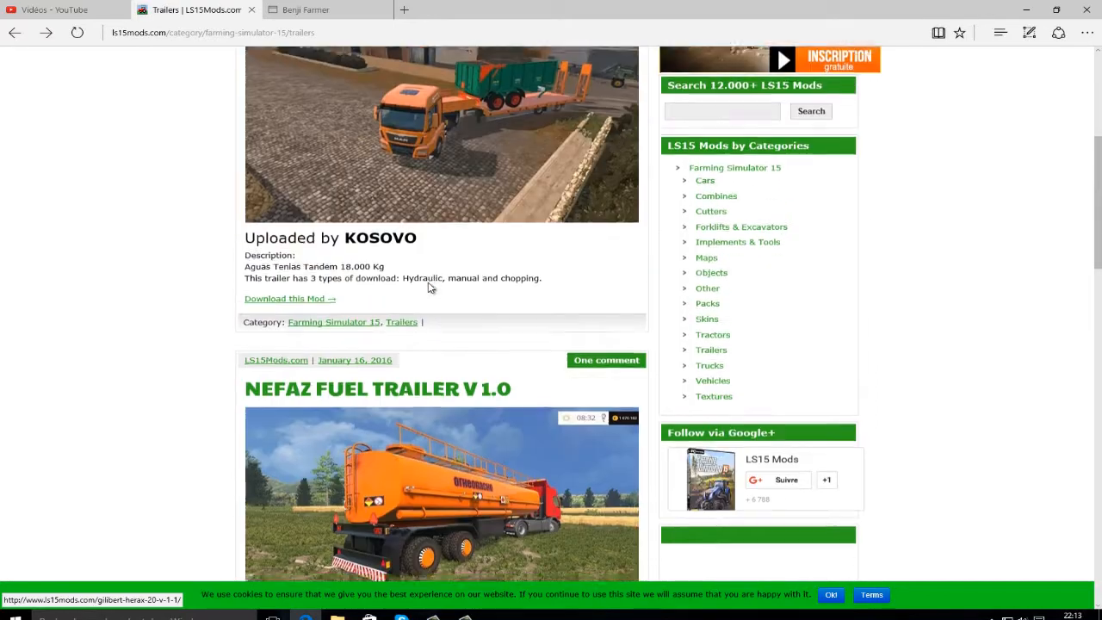
pyautogui.scroll(2, 430, 289)
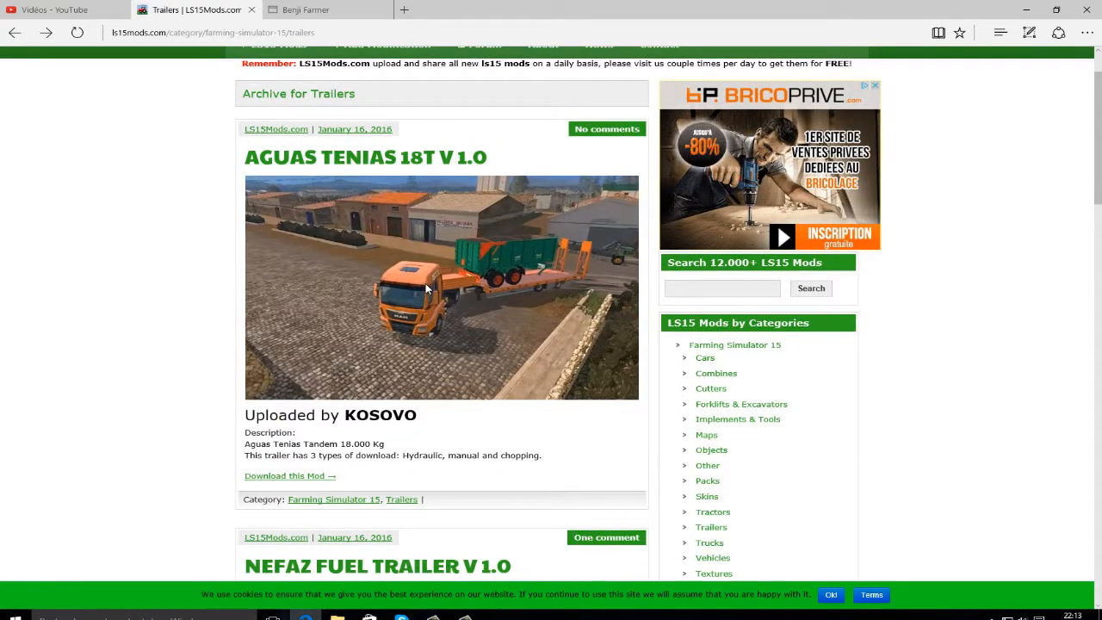
pyautogui.scroll(-10, 426, 288)
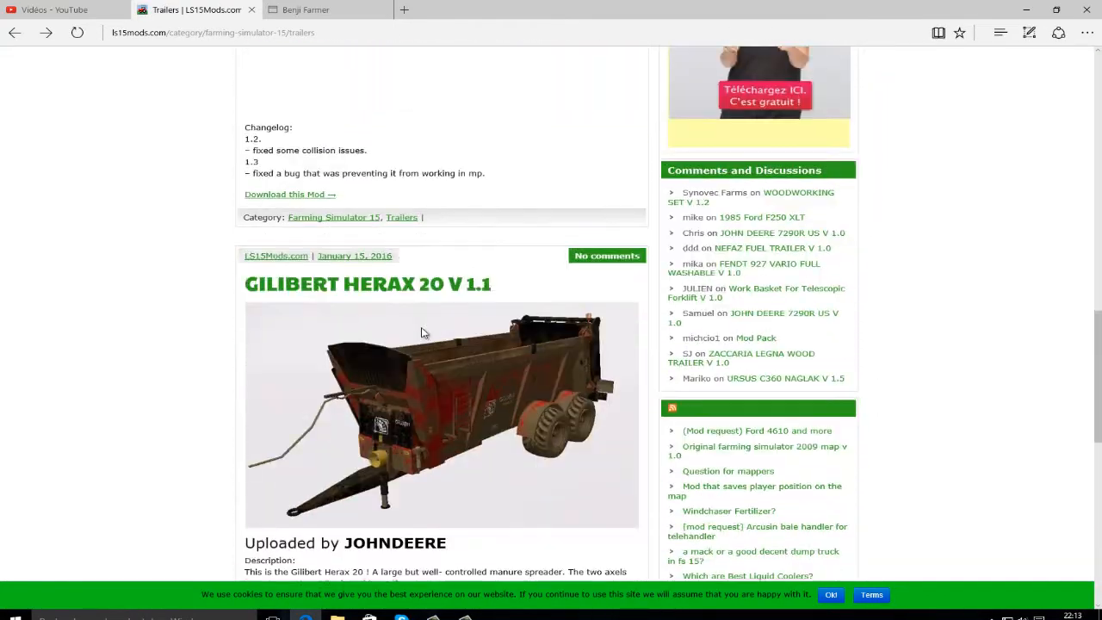
pyautogui.click(411, 286)
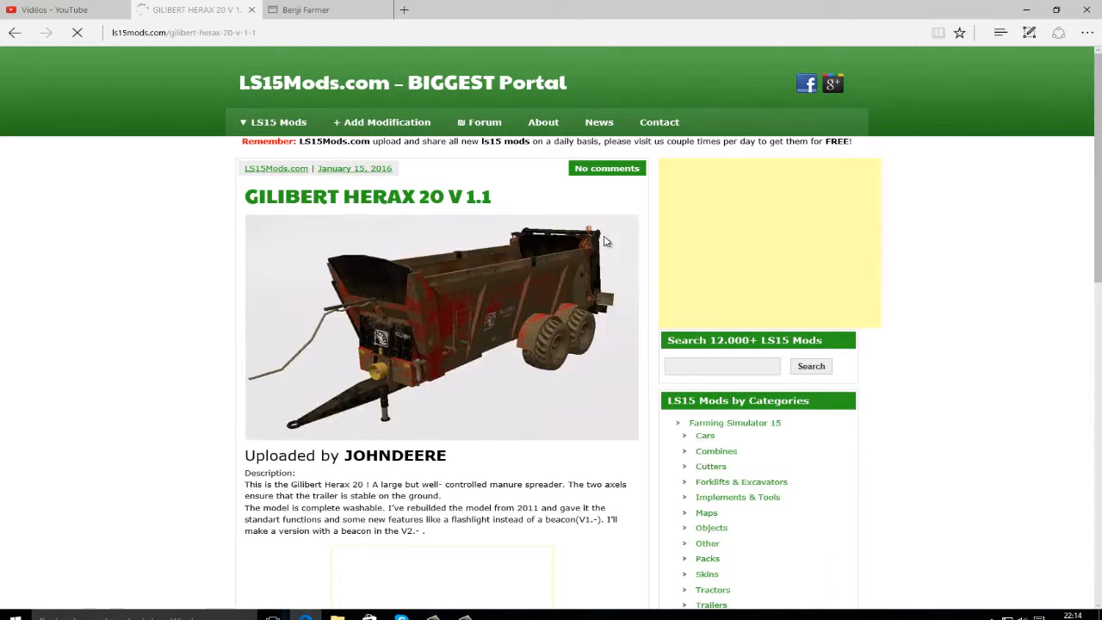
# - Review the Gilibert Herax 20 description and download the Beunheas_GilibertHerax20 file
pyautogui.scroll(-5, 484, 381)
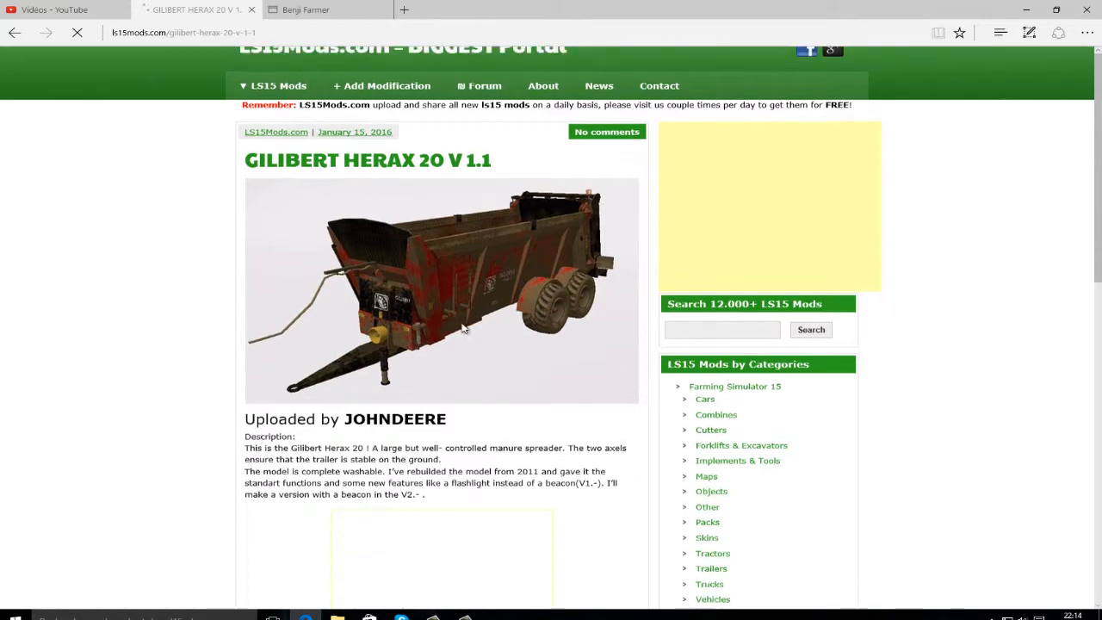
pyautogui.scroll(-2, 496, 363)
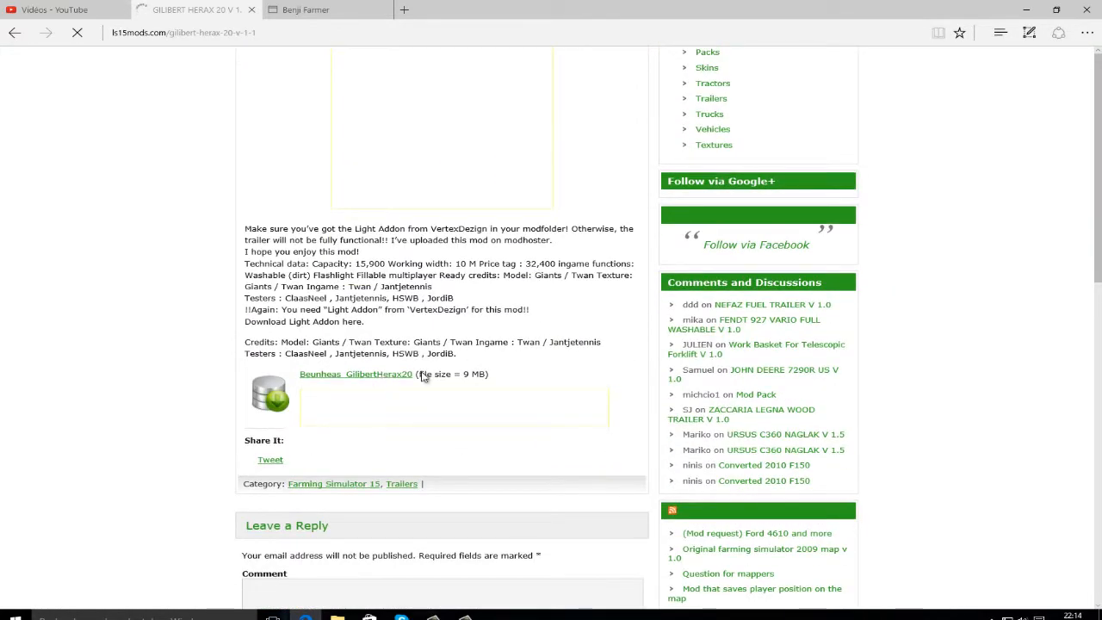
pyautogui.scroll(5, 320, 237)
pyautogui.scroll(-2, 327, 233)
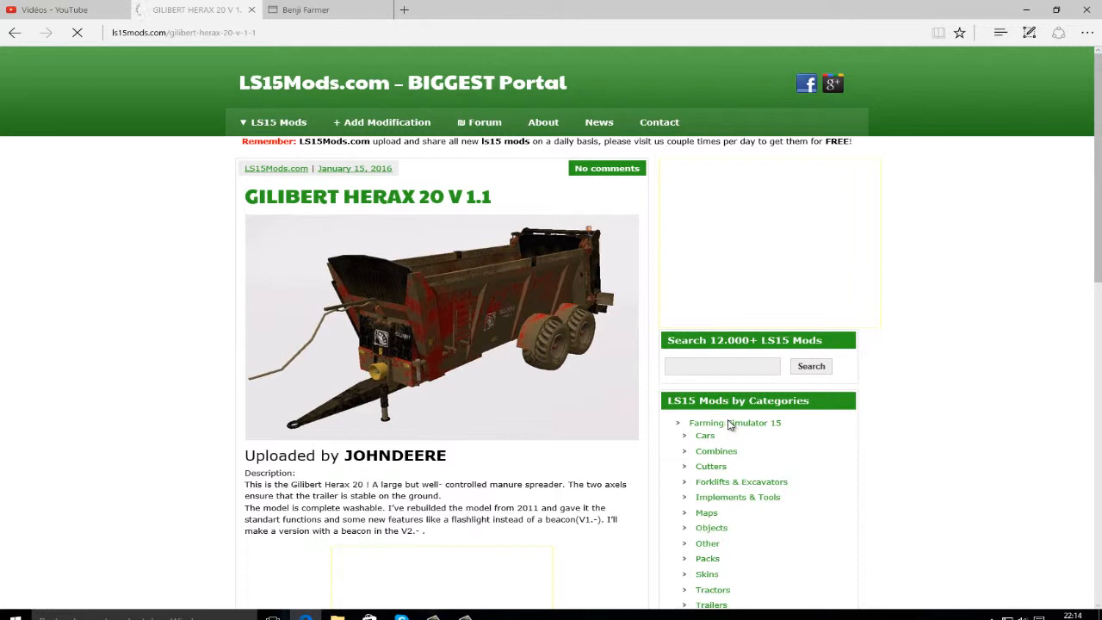
pyautogui.scroll(-1, 457, 480)
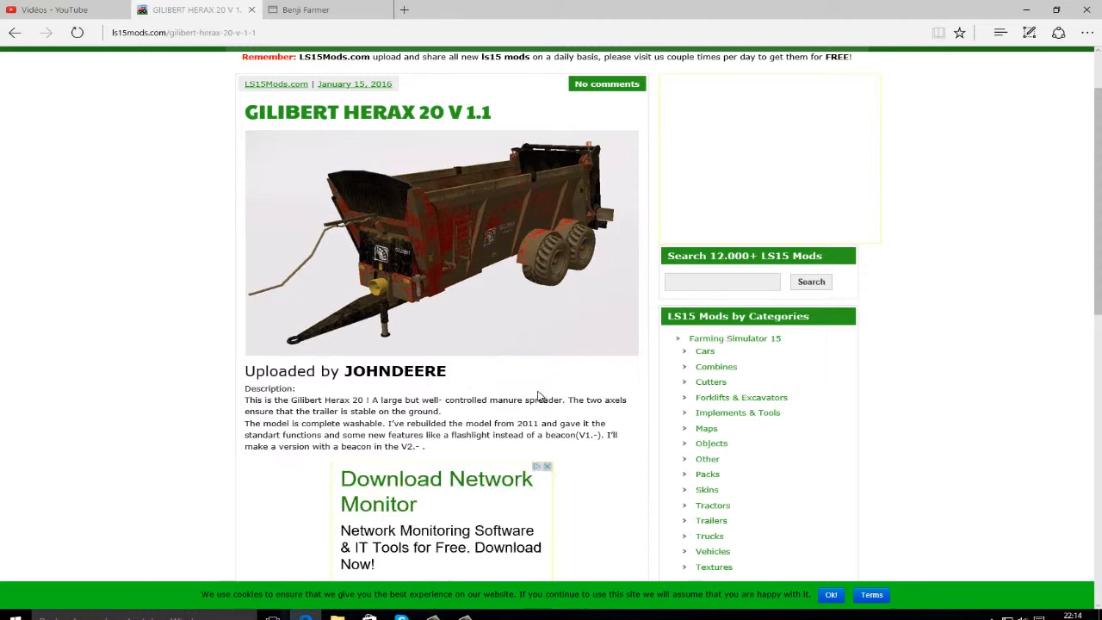
pyautogui.scroll(-2, 495, 480)
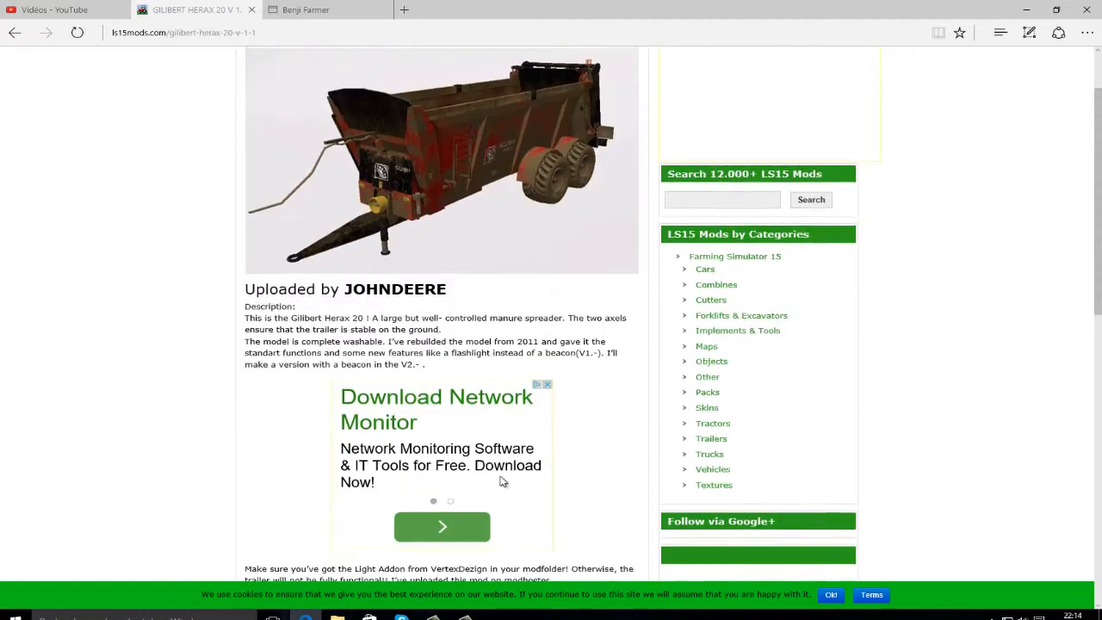
pyautogui.scroll(-2, 495, 481)
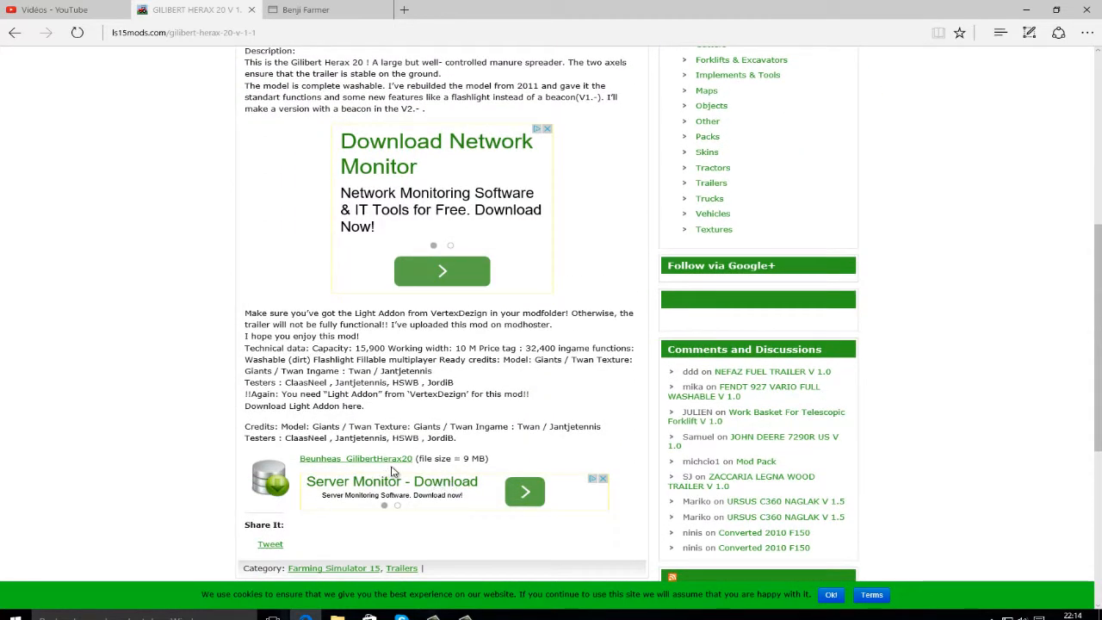
pyautogui.click(390, 457)
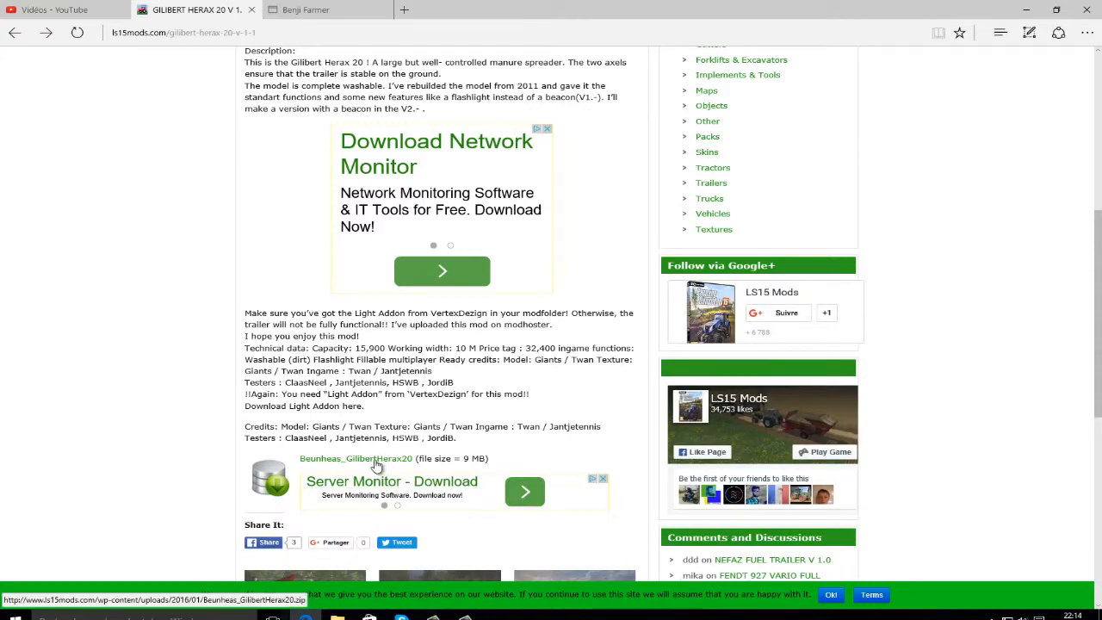
pyautogui.click(374, 460)
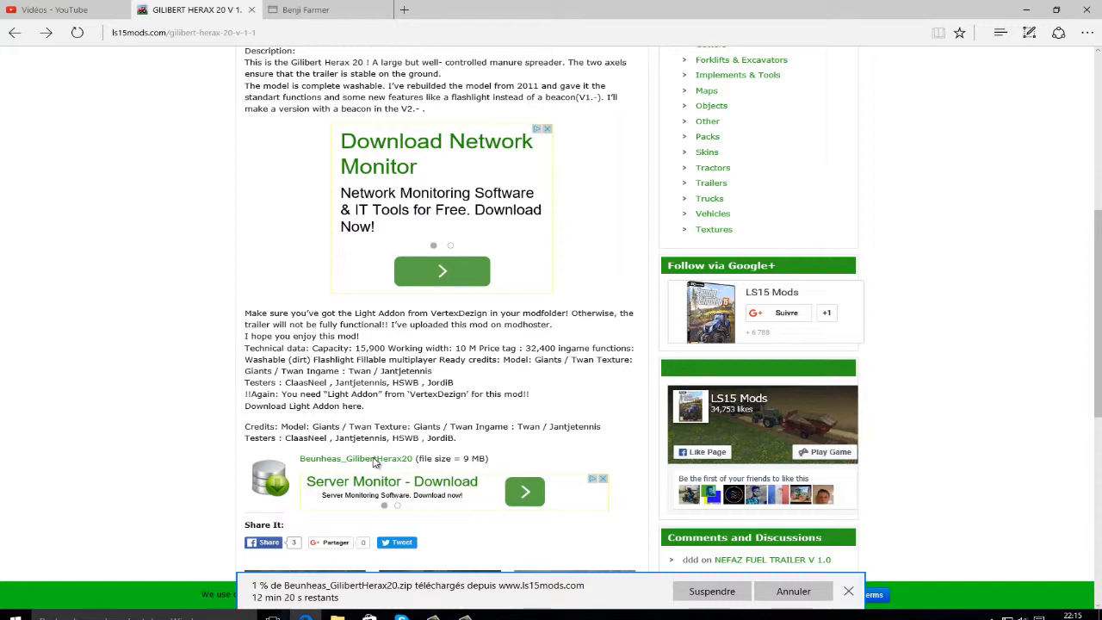
# - Open the Tractors category of Farming Simulator 15 mods
pyautogui.scroll(5, 730, 506)
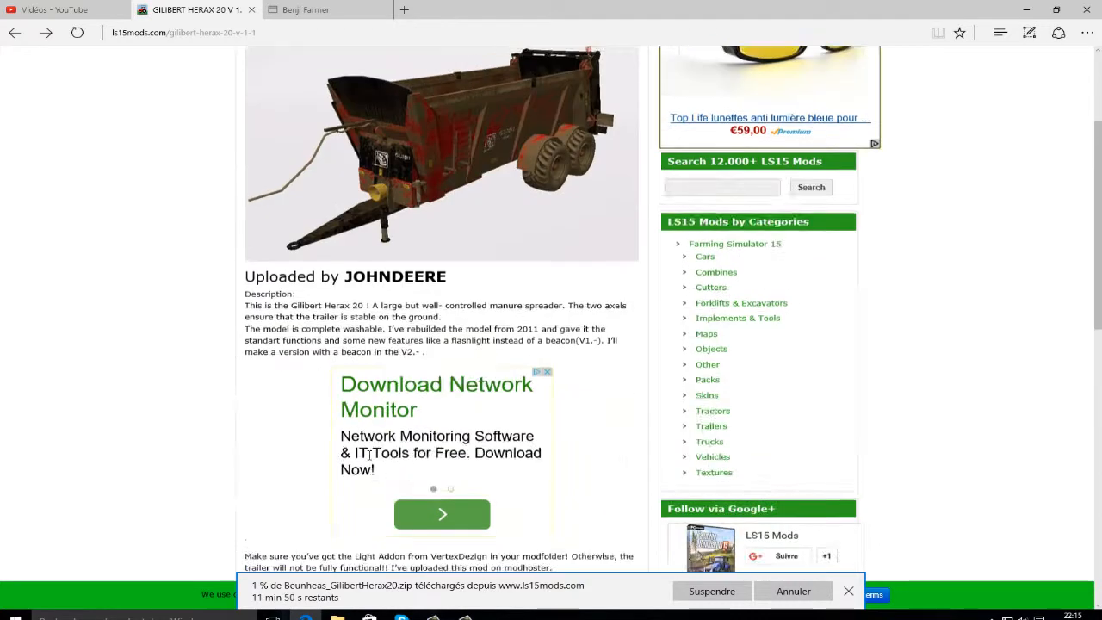
pyautogui.scroll(-3, 730, 506)
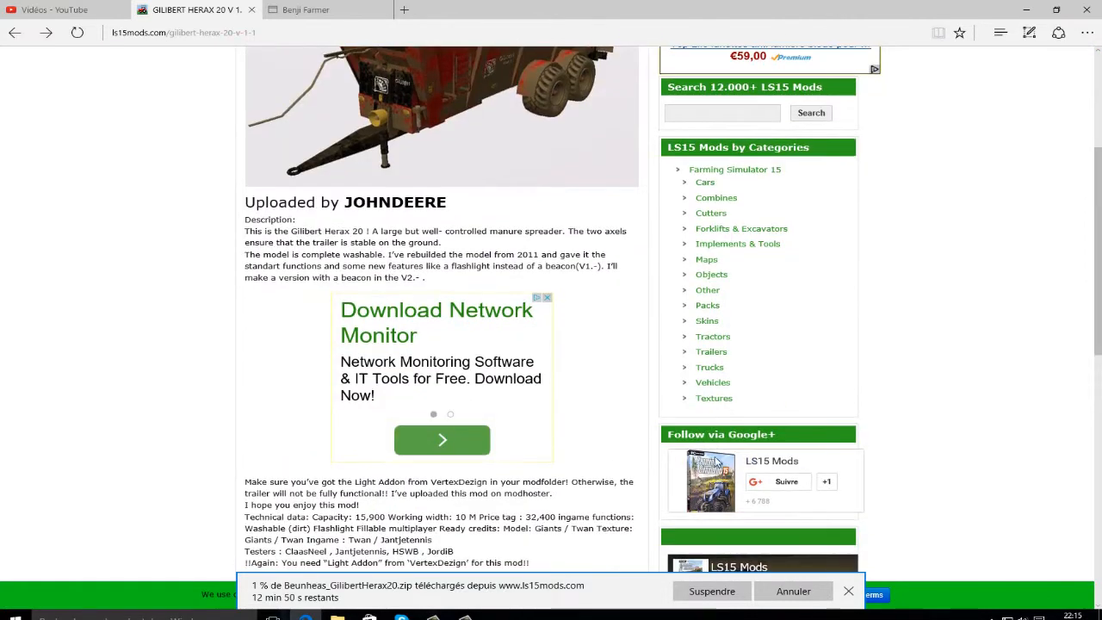
pyautogui.click(720, 341)
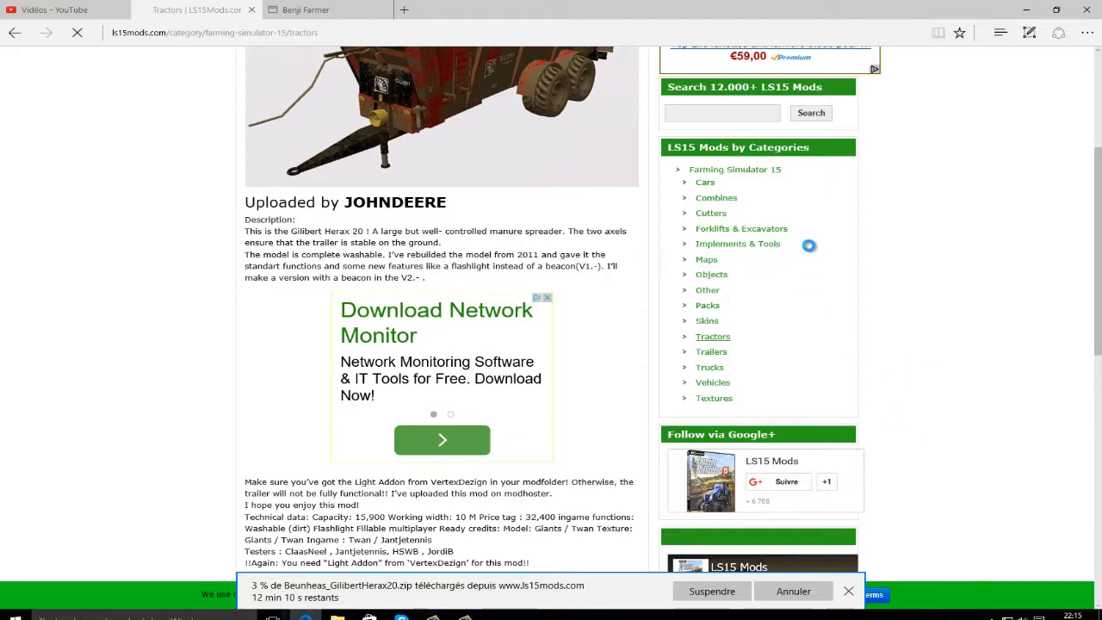
# - Try to open the FENDT 927 VARIO FULL WASHABLE V 1.0 mod from the Tractors listing
pyautogui.scroll(-3, 585, 482)
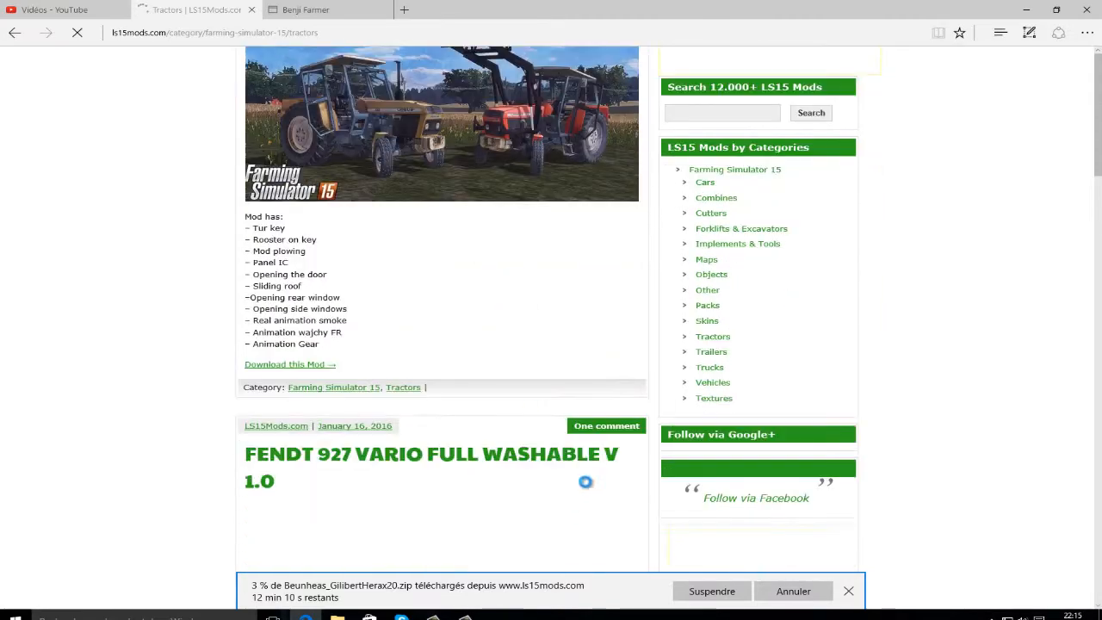
pyautogui.scroll(-1, 585, 482)
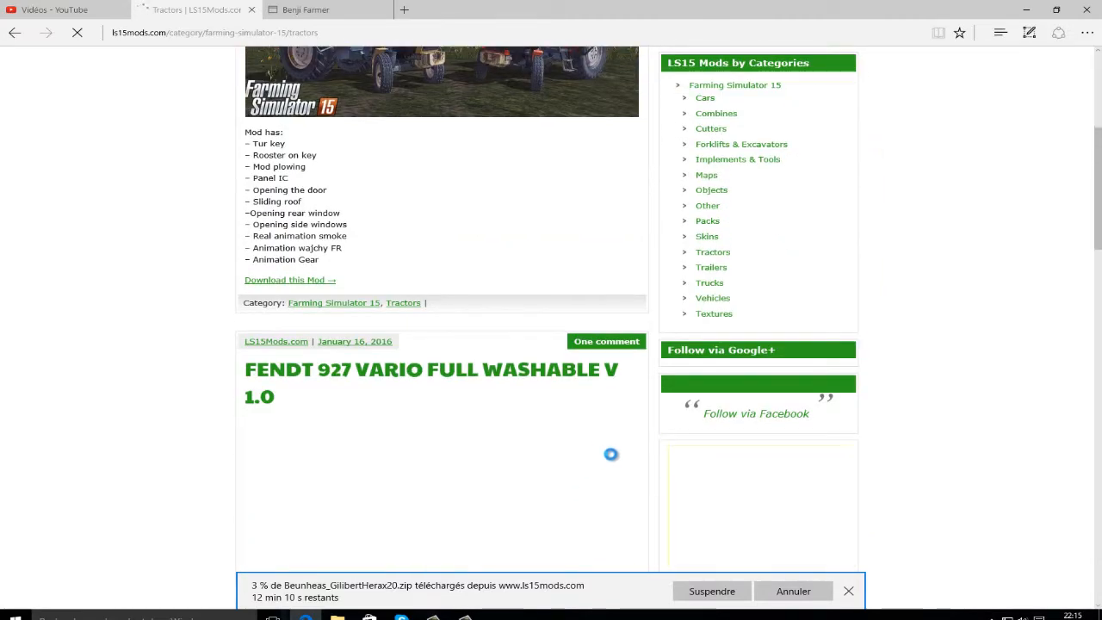
pyautogui.scroll(-4, 611, 453)
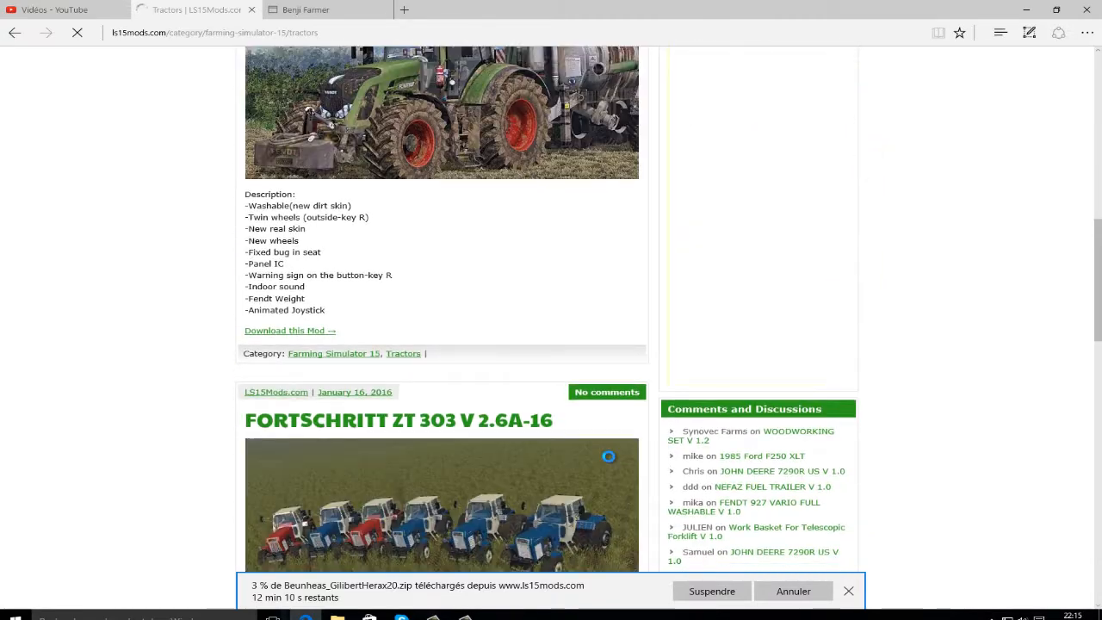
pyautogui.scroll(2, 608, 457)
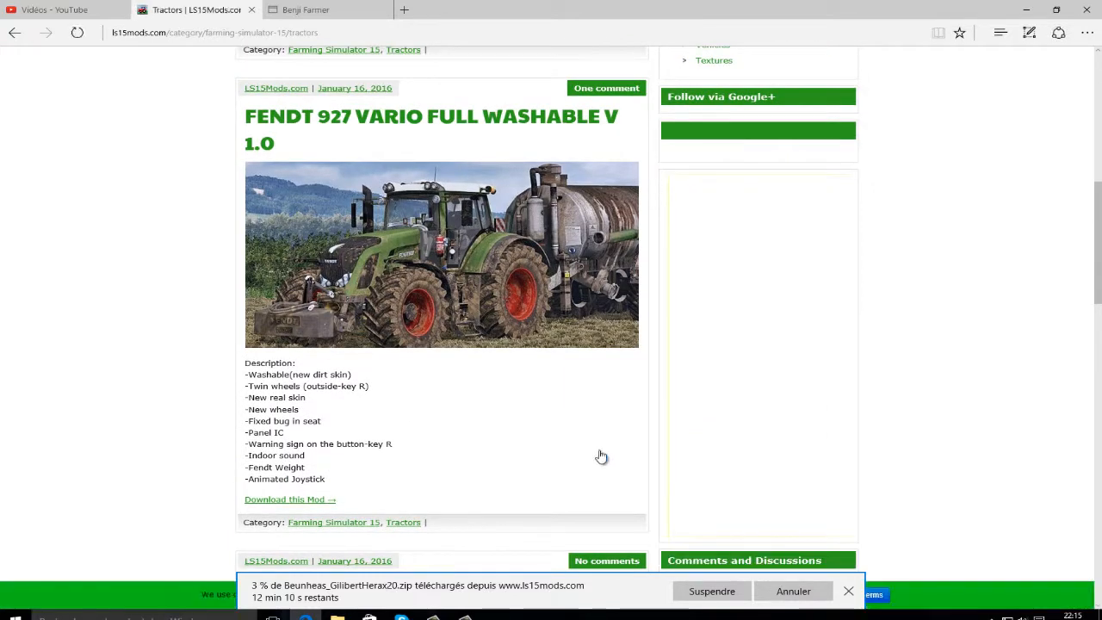
pyautogui.scroll(-3, 601, 457)
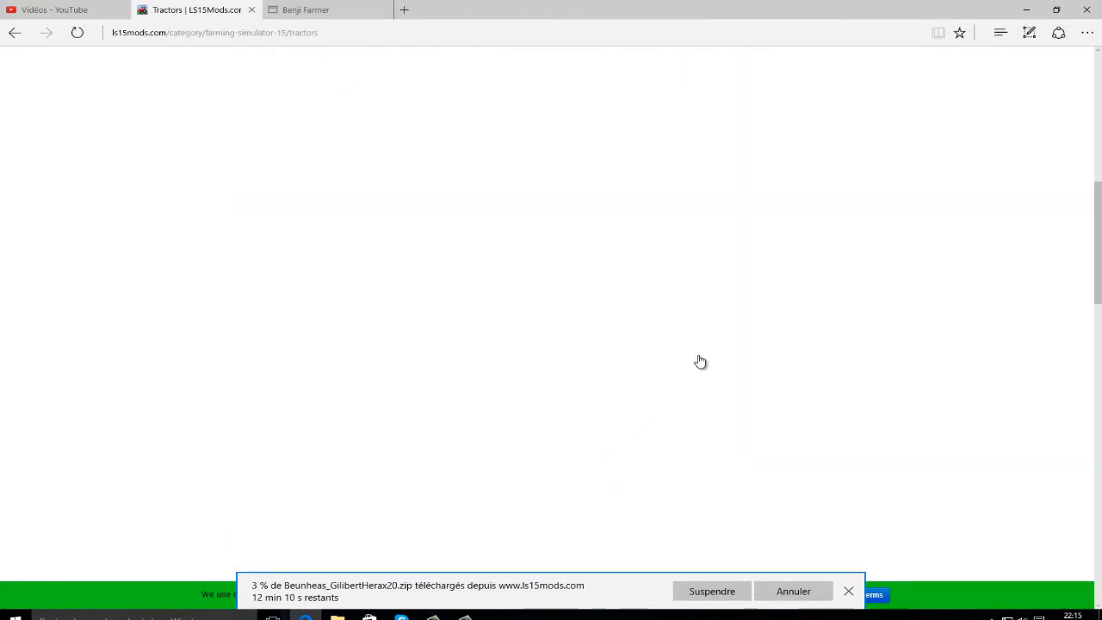
pyautogui.scroll(3, 384, 147)
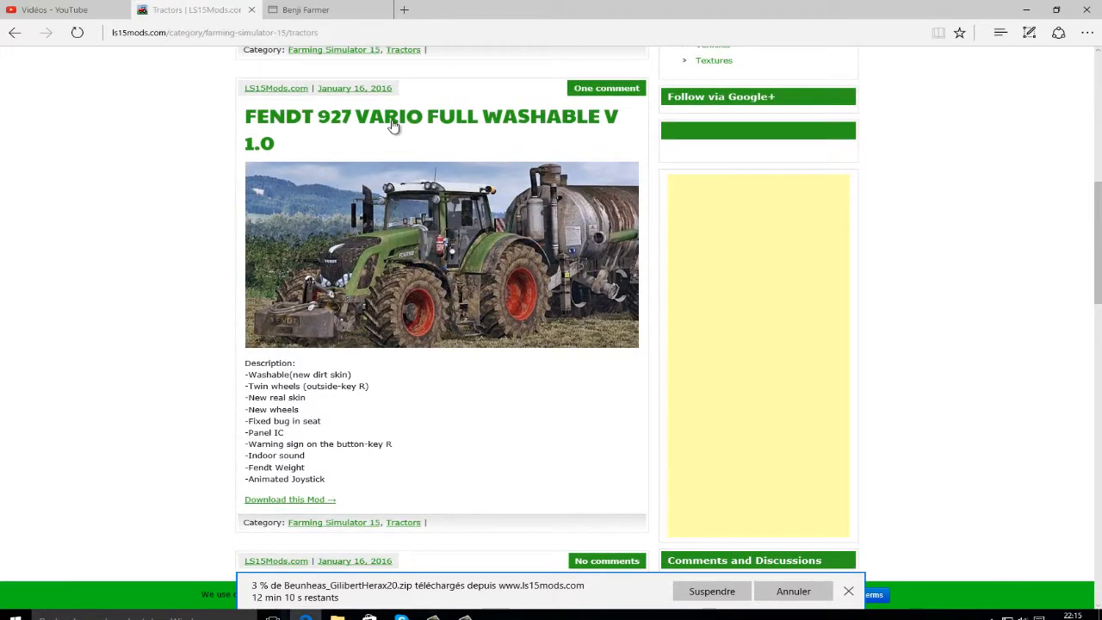
pyautogui.click(420, 147)
# - Examine the tractor mods listed around FENDT 927 VARIO, FORTSCHRITT ZT 303 and OM850
pyautogui.scroll(-6, 491, 123)
pyautogui.scroll(-3, 492, 162)
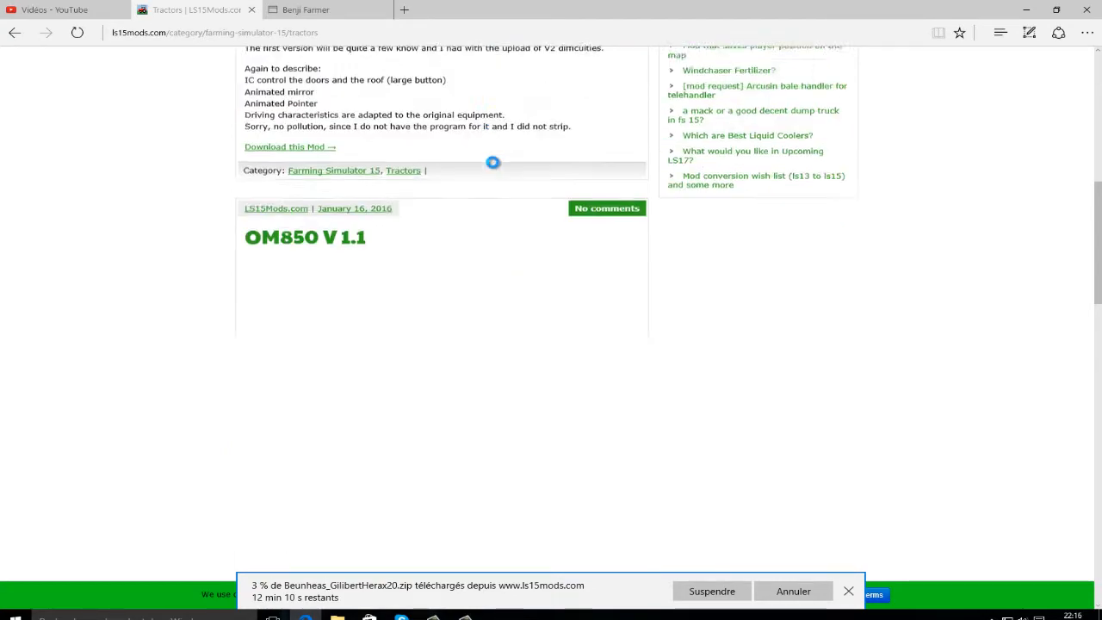
pyautogui.scroll(4, 546, 172)
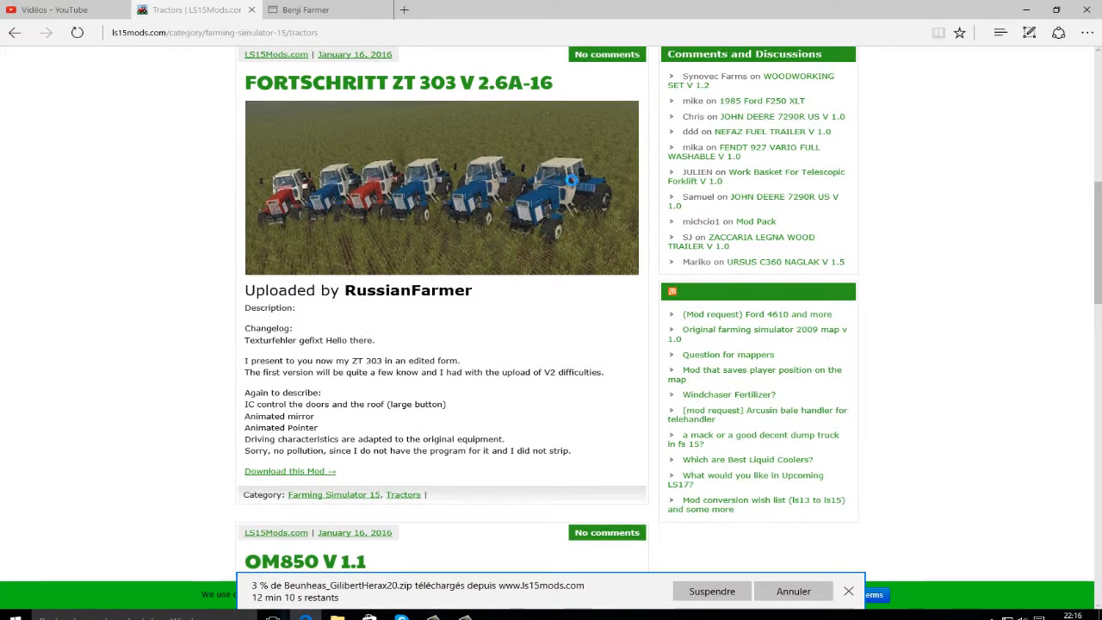
pyautogui.scroll(-3, 573, 183)
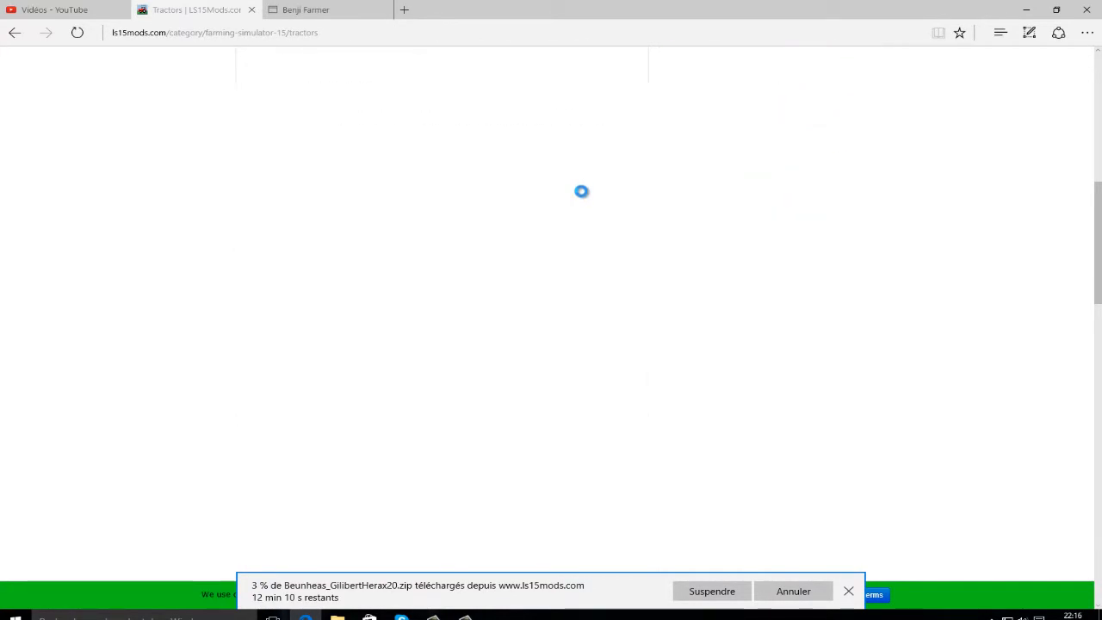
pyautogui.scroll(8, 581, 188)
pyautogui.scroll(3, 698, 200)
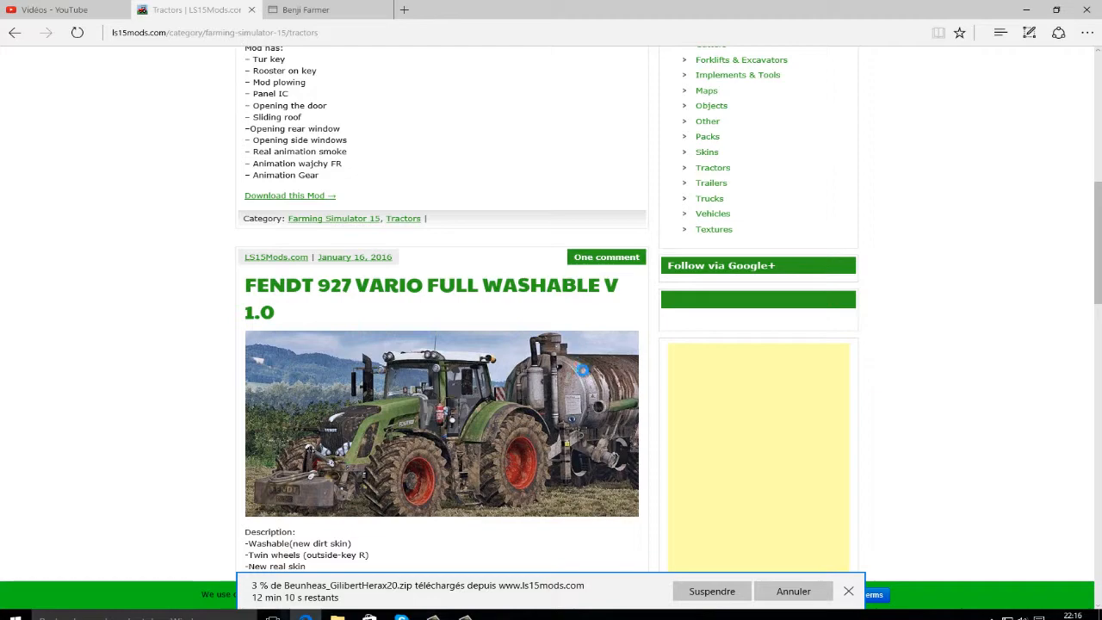
pyautogui.scroll(-4, 572, 372)
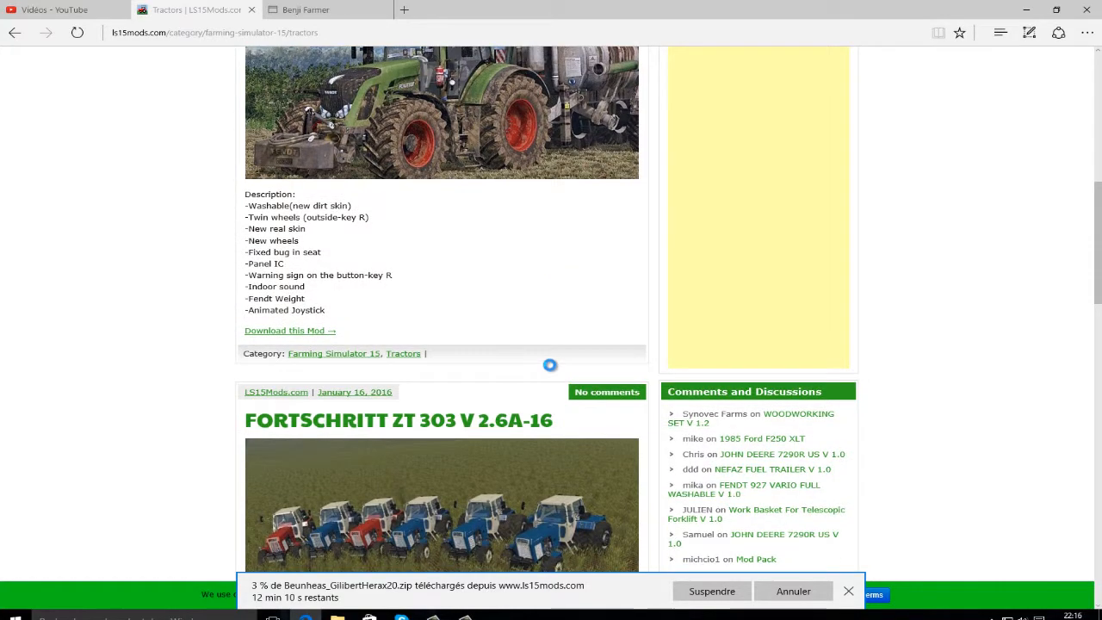
pyautogui.scroll(-4, 549, 368)
pyautogui.scroll(2, 541, 344)
pyautogui.scroll(-4, 396, 378)
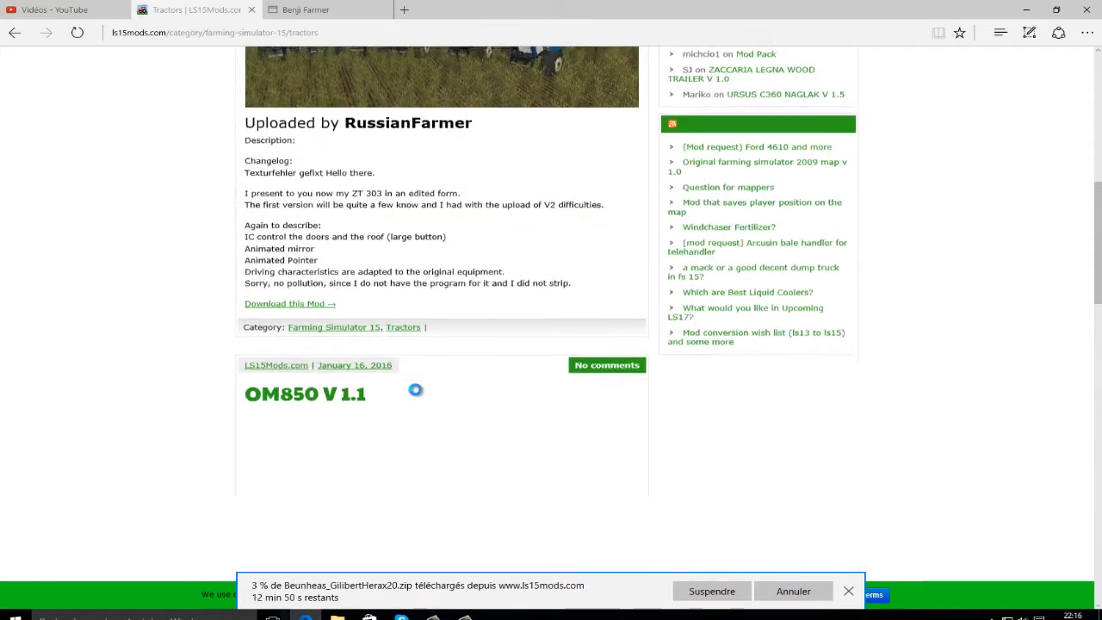
pyautogui.scroll(-3, 426, 362)
pyautogui.scroll(20, 952, 241)
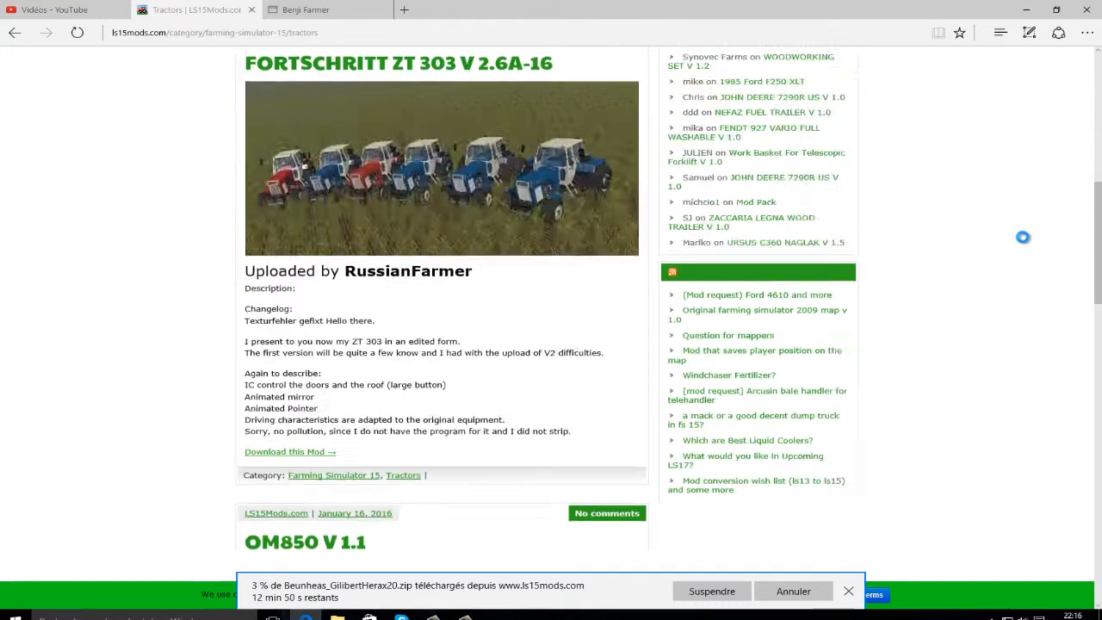
# - Open the mod page of FENDT 927 VARIO FULL WASHABLE V 1.0
pyautogui.scroll(-5, 950, 252)
pyautogui.scroll(4, 950, 252)
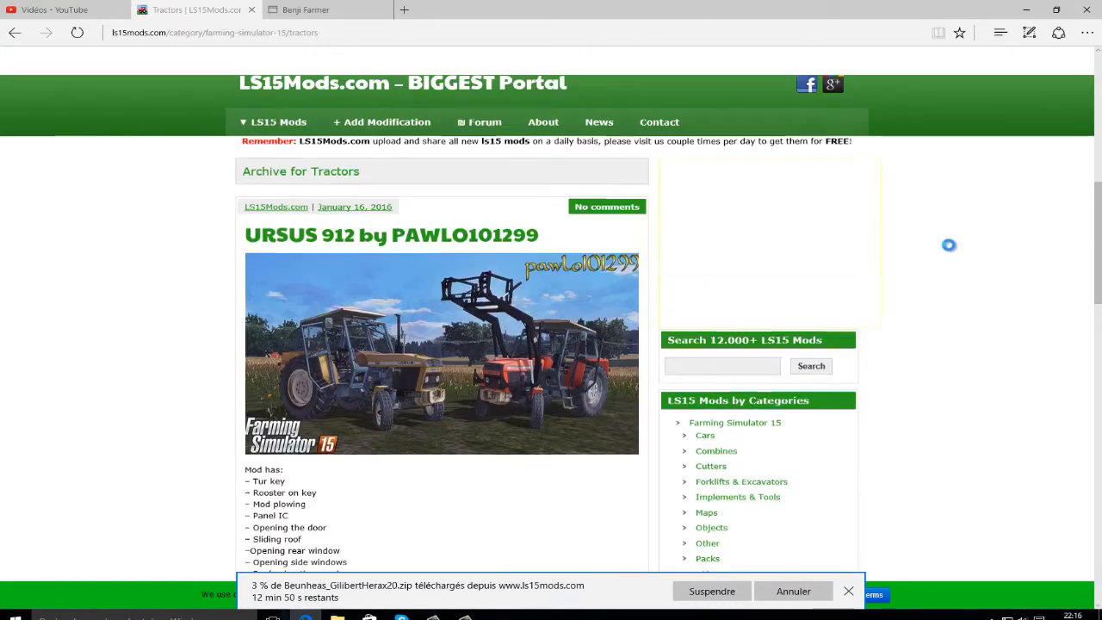
pyautogui.scroll(-4, 943, 224)
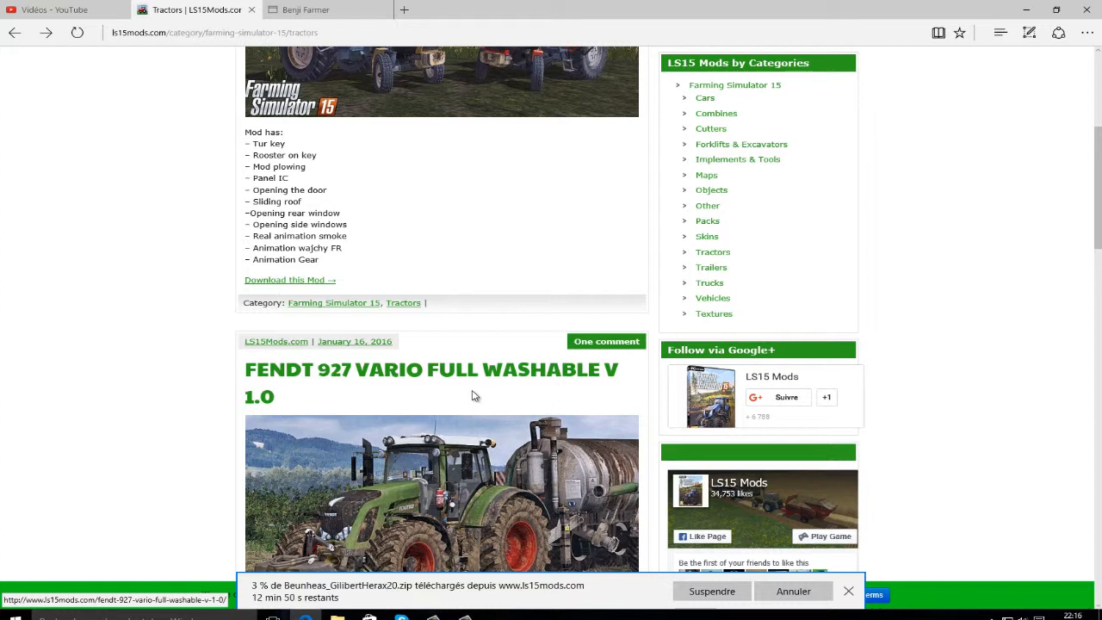
pyautogui.click(472, 396)
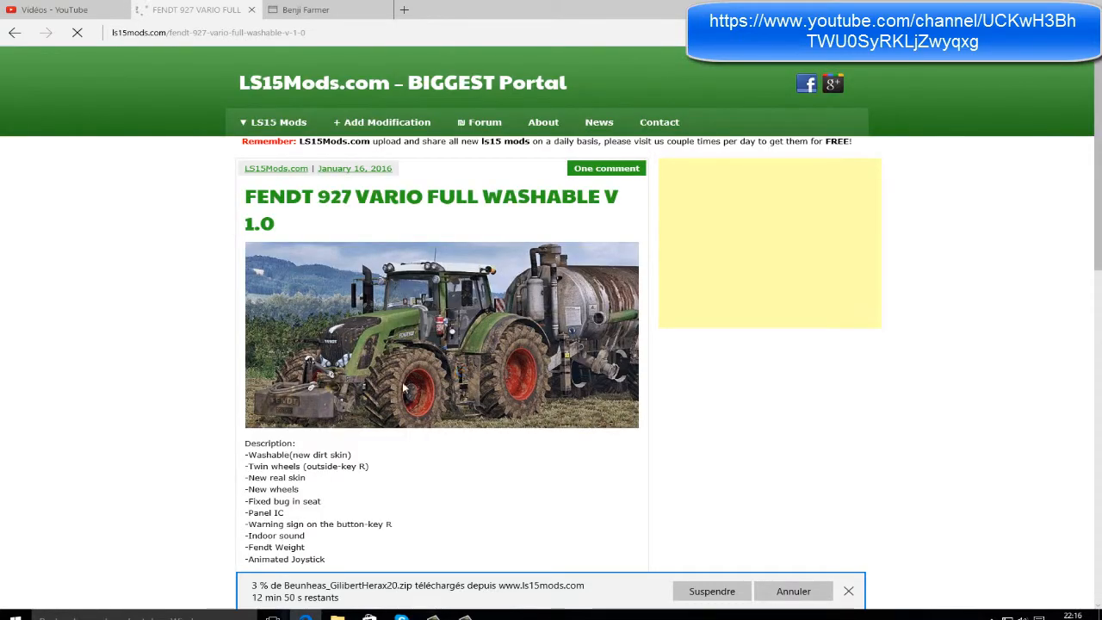
# - Examine the Fendt 927 Vario mod page, including its picture, feature description and Fendt927Vario_Wash download link
pyautogui.scroll(-5, 482, 379)
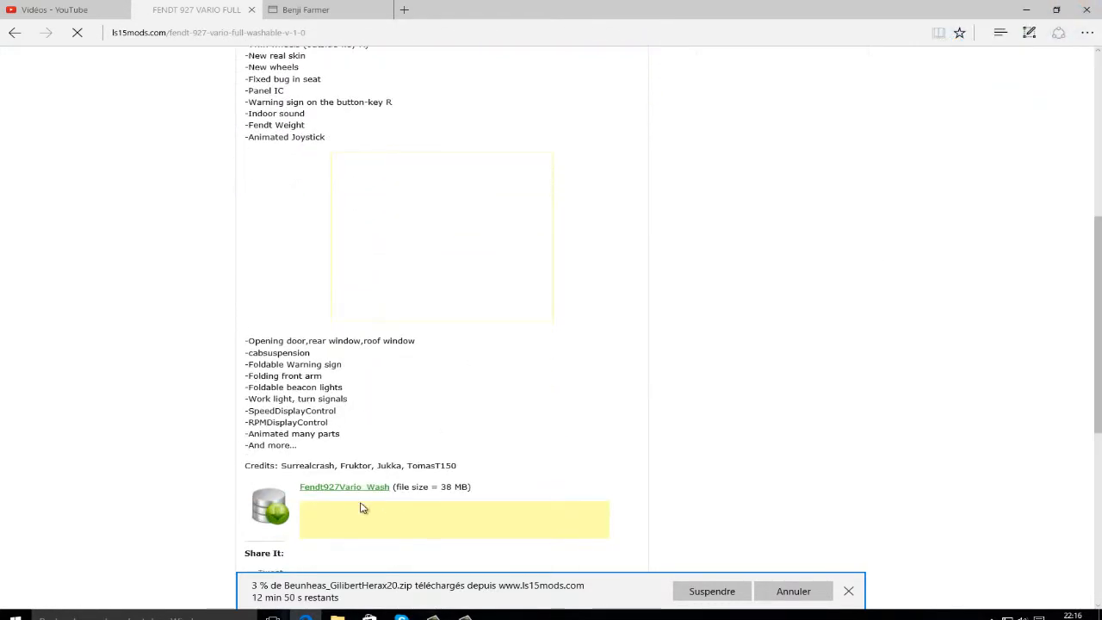
pyautogui.scroll(5, 364, 492)
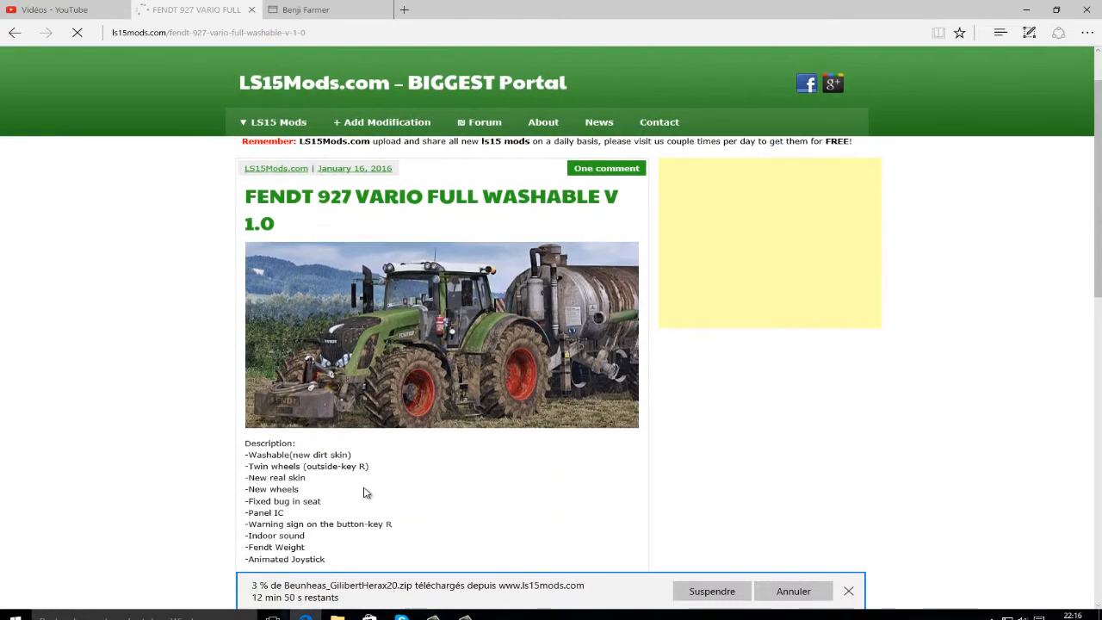
pyautogui.scroll(-2, 557, 275)
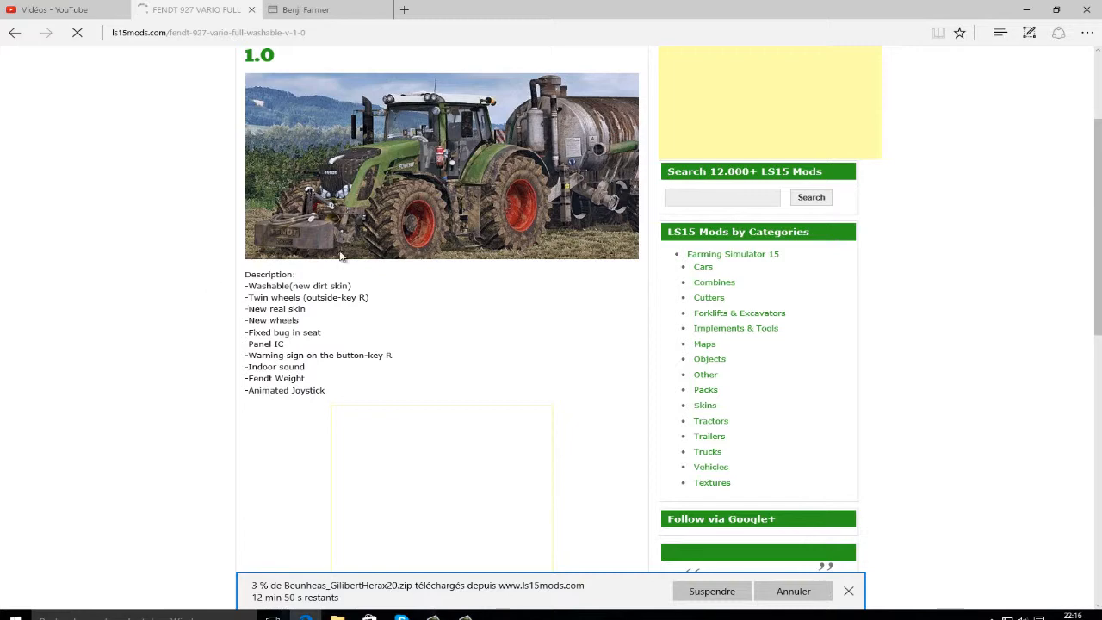
pyautogui.scroll(-3, 315, 380)
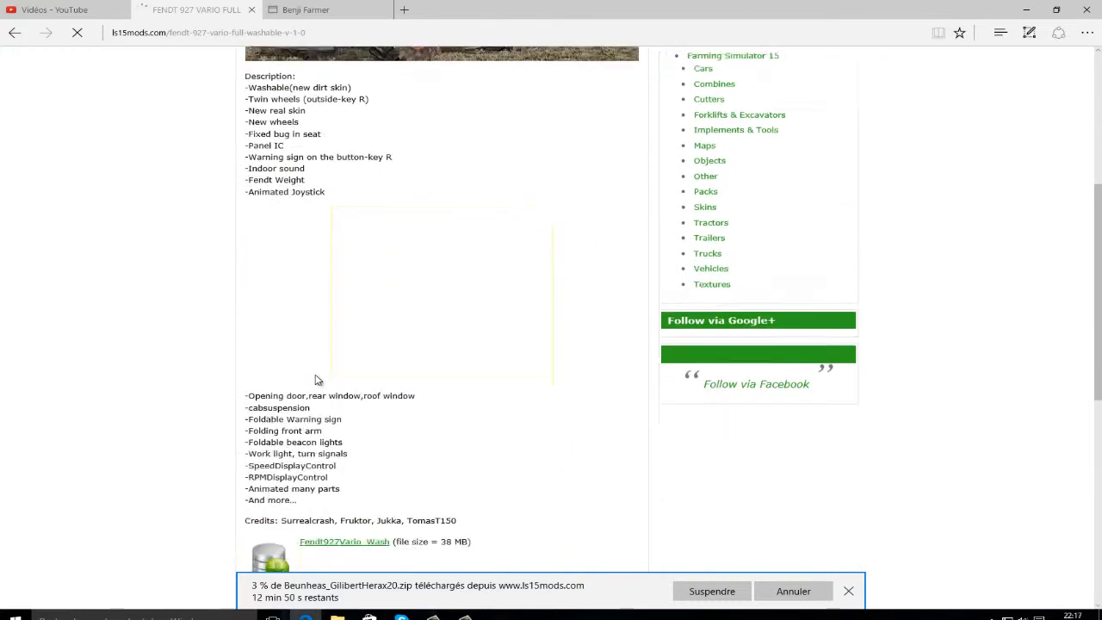
pyautogui.scroll(-3, 315, 379)
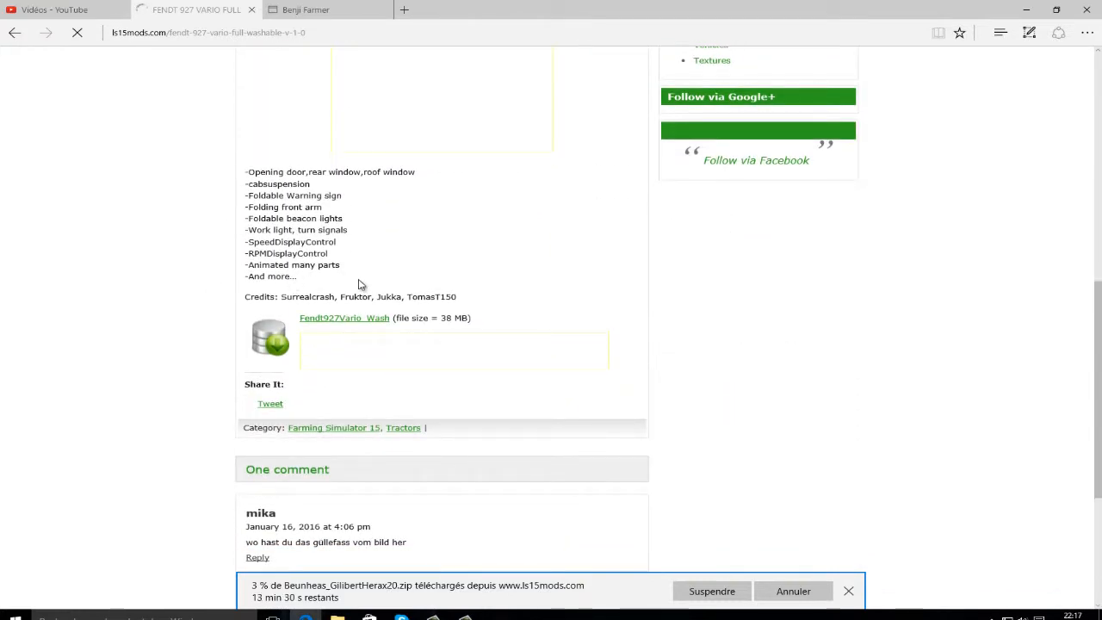
pyautogui.scroll(5, 331, 287)
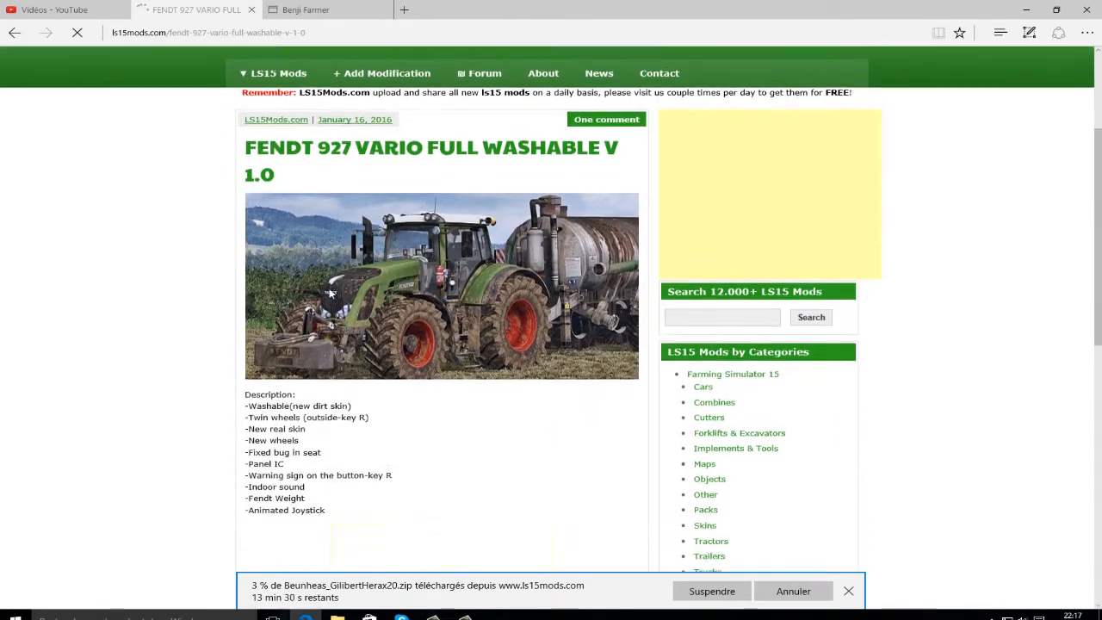
pyautogui.scroll(-5, 329, 288)
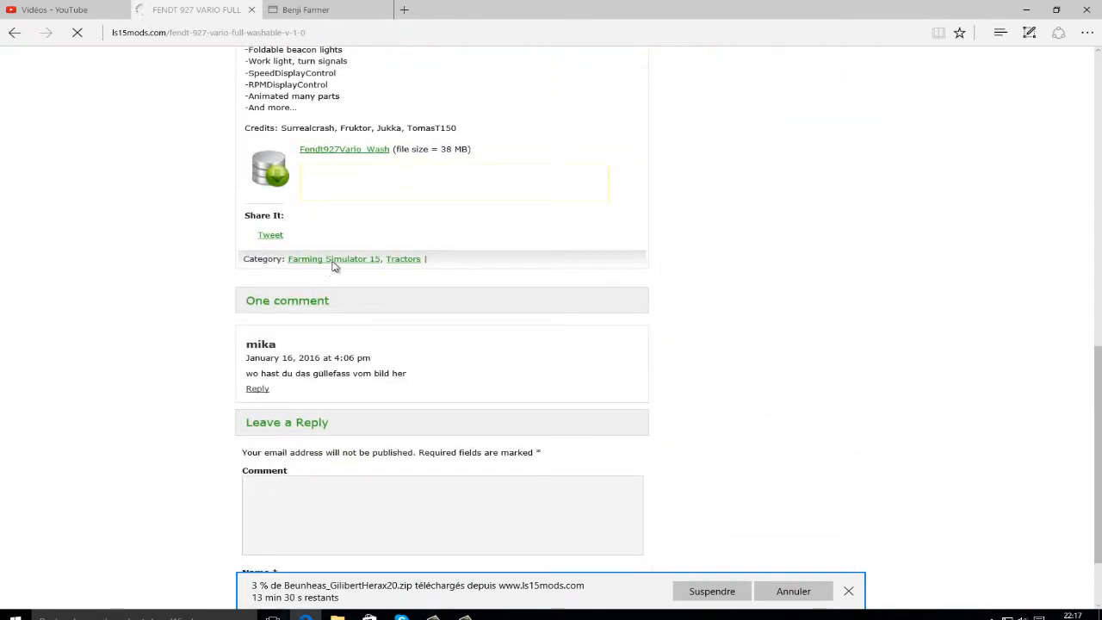
pyautogui.scroll(2, 356, 156)
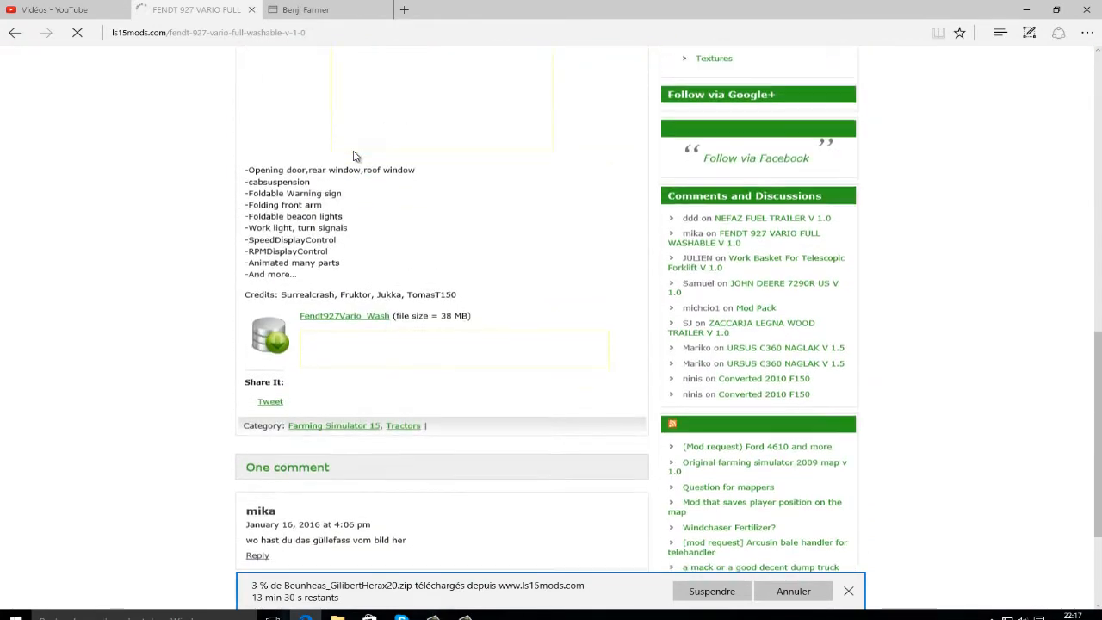
pyautogui.scroll(4, 353, 156)
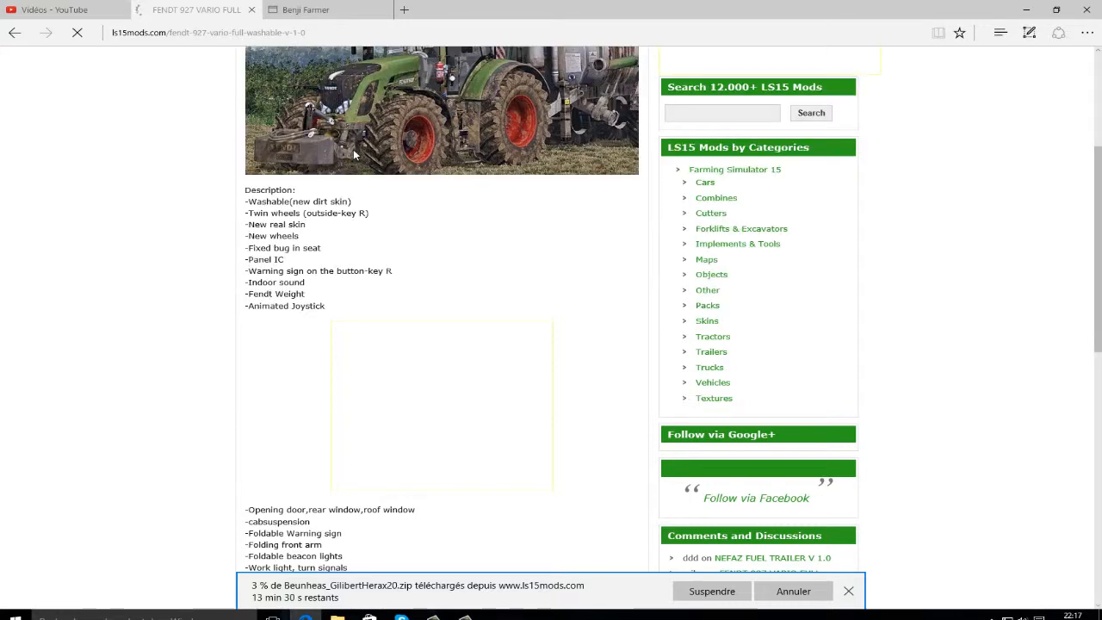
pyautogui.scroll(2, 353, 155)
pyautogui.scroll(-7, 423, 332)
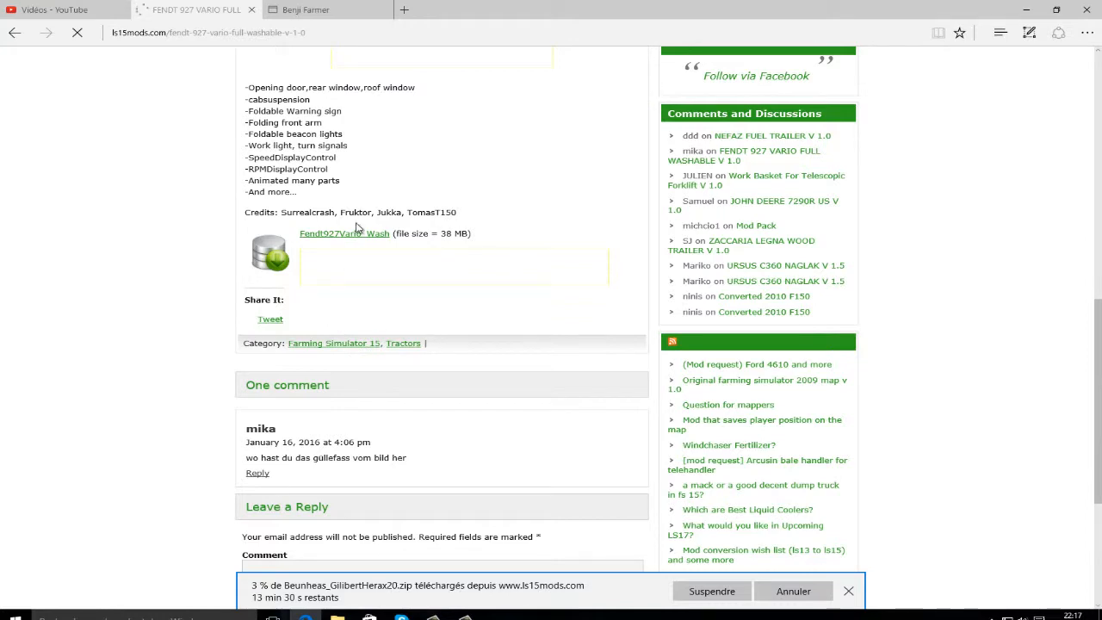
pyautogui.scroll(2, 358, 207)
pyautogui.scroll(2, 365, 167)
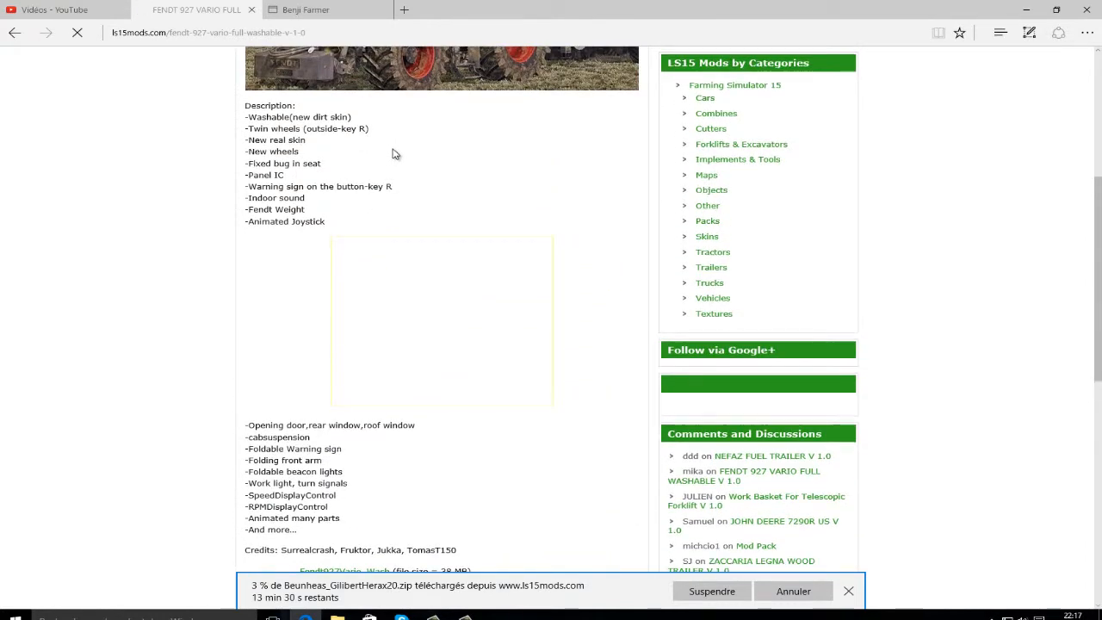
pyautogui.scroll(2, 394, 153)
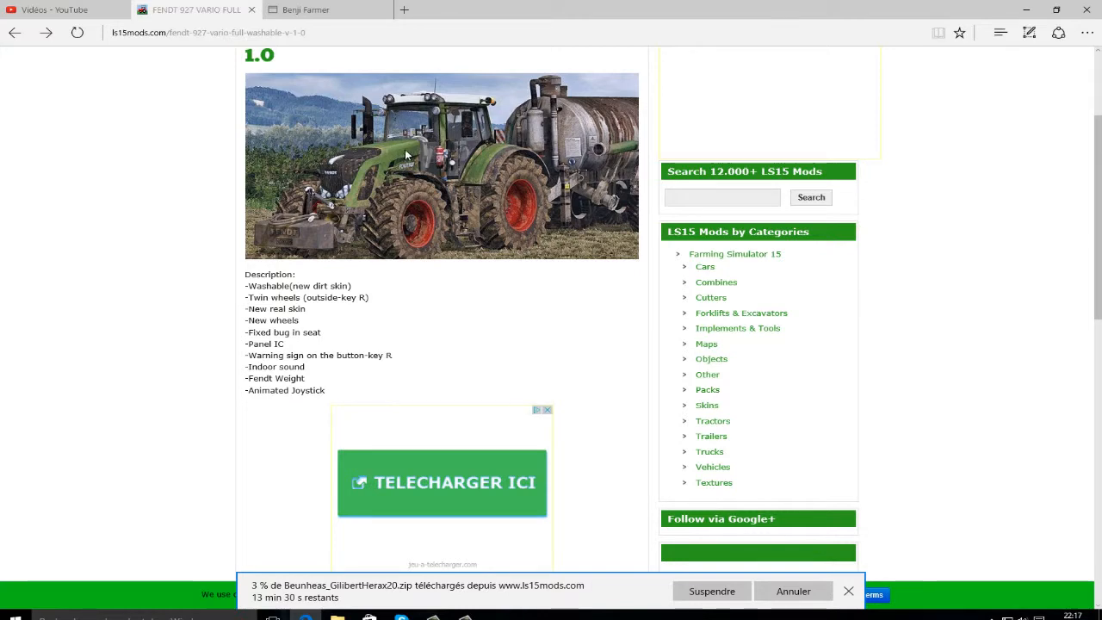
pyautogui.scroll(-3, 407, 138)
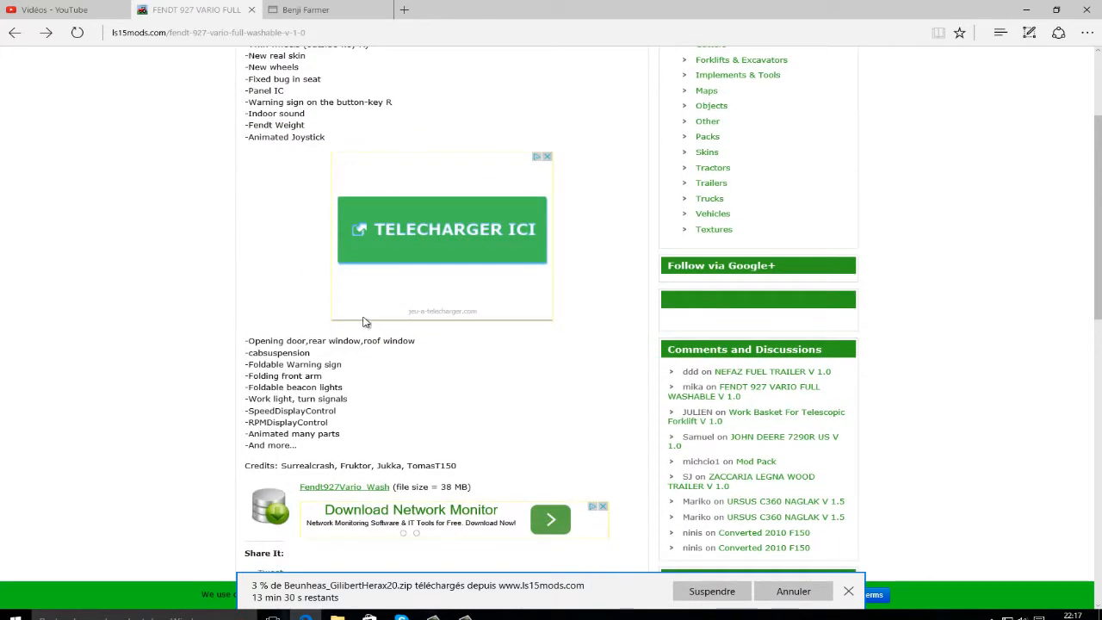
pyautogui.click(375, 490)
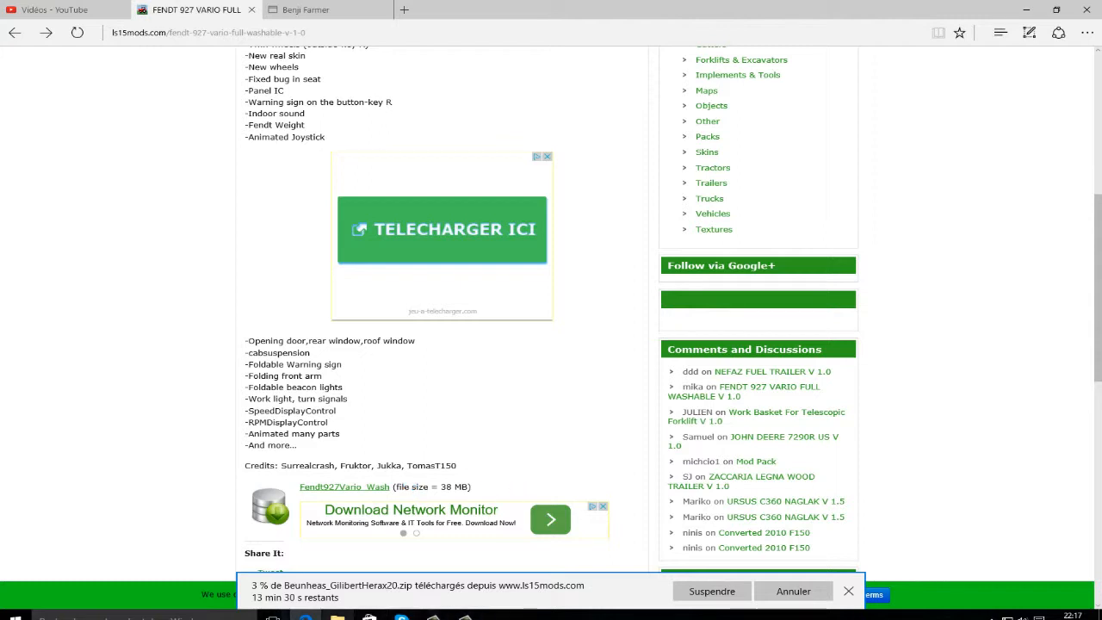
# - Switch to File Explorer and open the mods folder inside Documents, My Games, FarmingSimulator2015
pyautogui.click(337, 616)
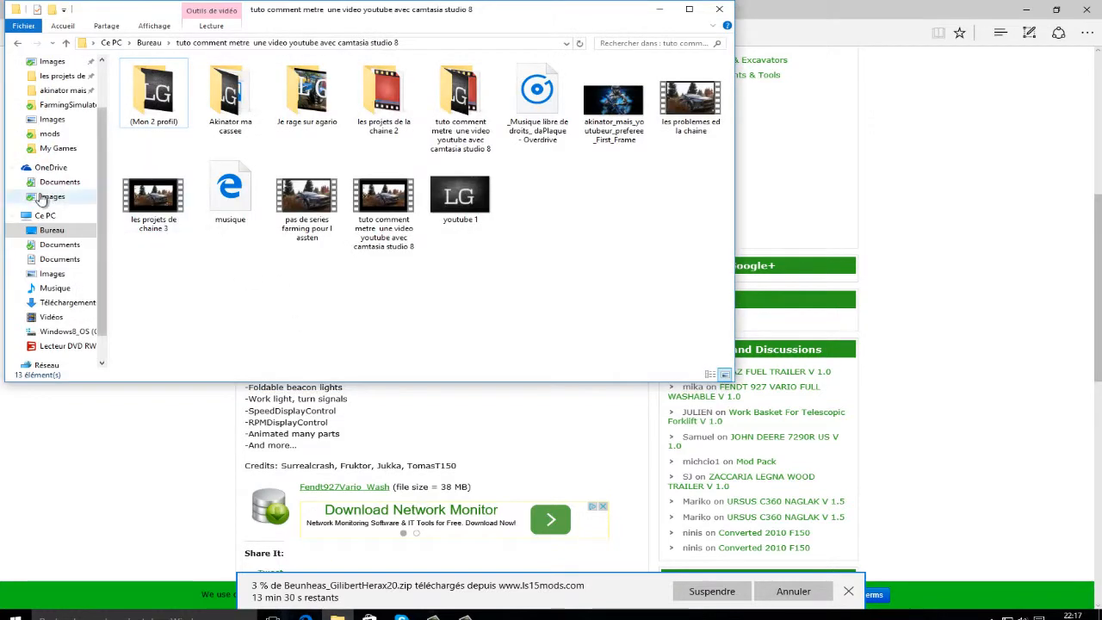
pyautogui.scroll(1, 43, 198)
pyautogui.click(58, 75)
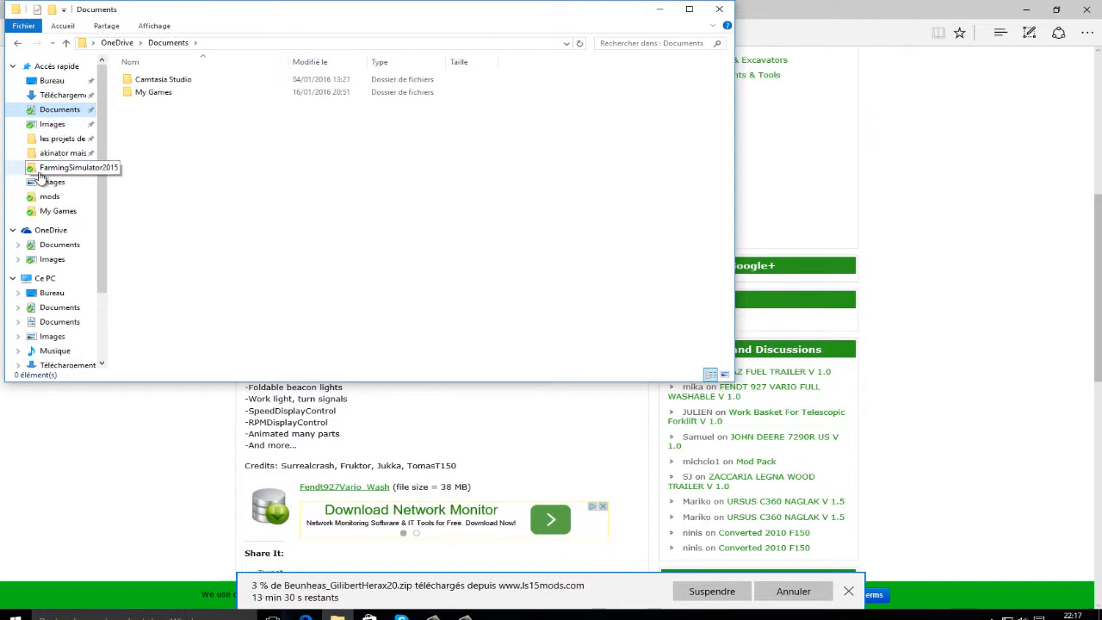
pyautogui.click(154, 94)
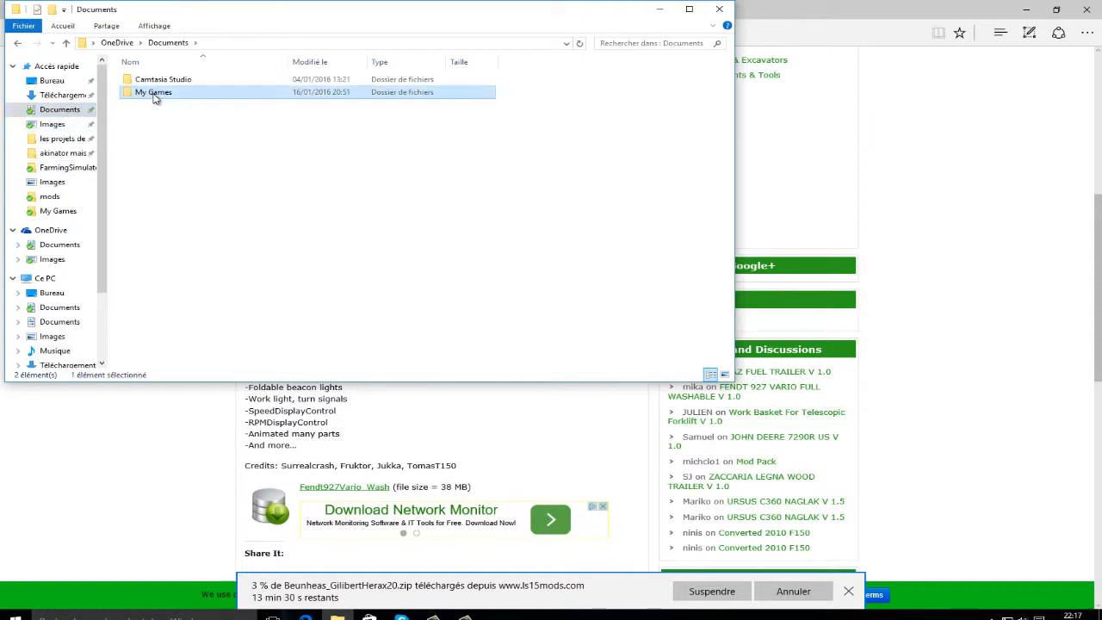
pyautogui.doubleClick(155, 99)
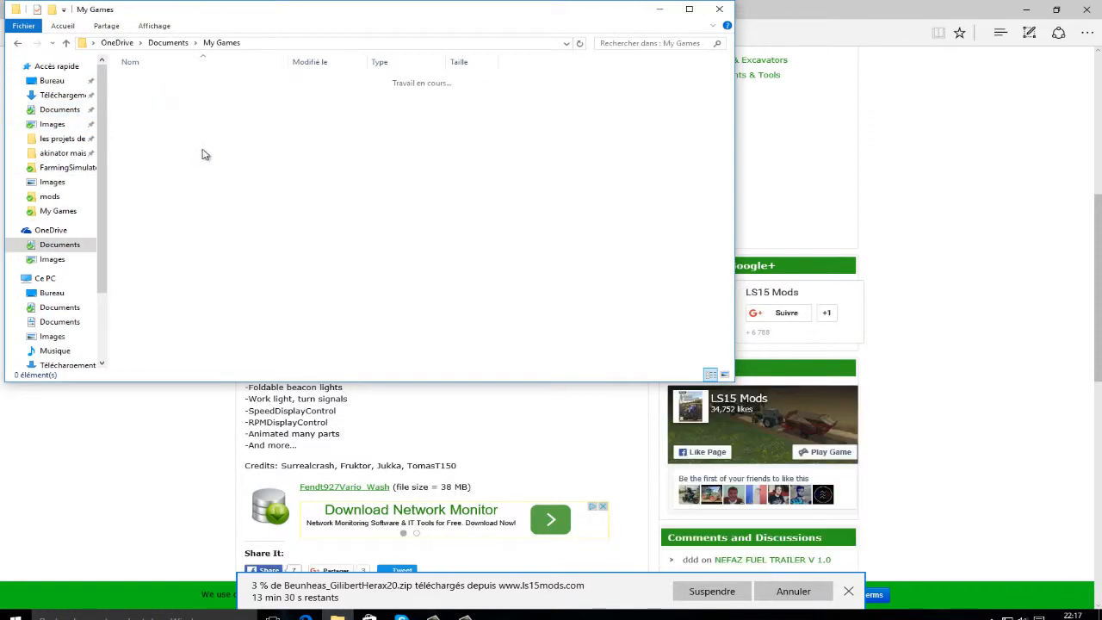
pyautogui.click(197, 104)
pyautogui.doubleClick(200, 104)
pyautogui.doubleClick(149, 85)
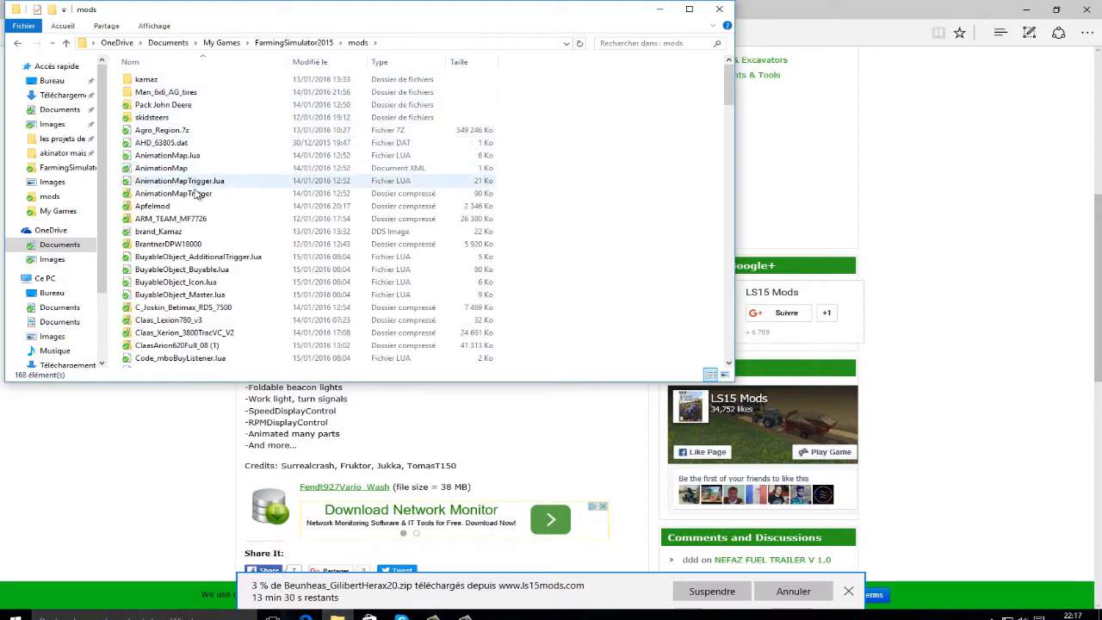
# - Look through all the installed mod files in the mods folder and minimize File Explorer
pyautogui.scroll(-1, 190, 237)
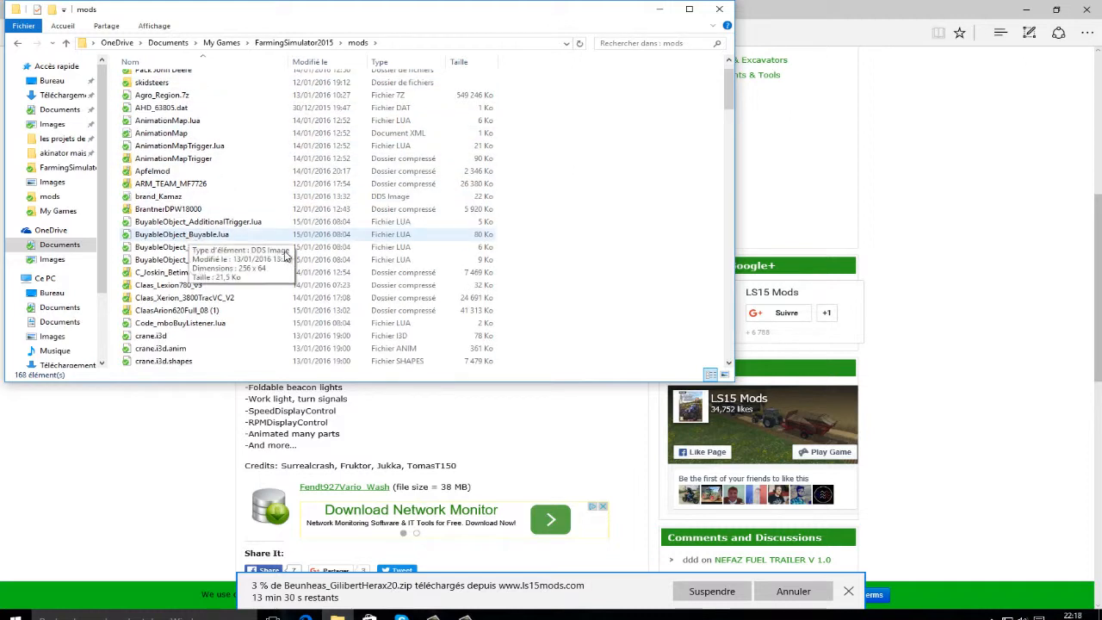
pyautogui.scroll(-5, 219, 316)
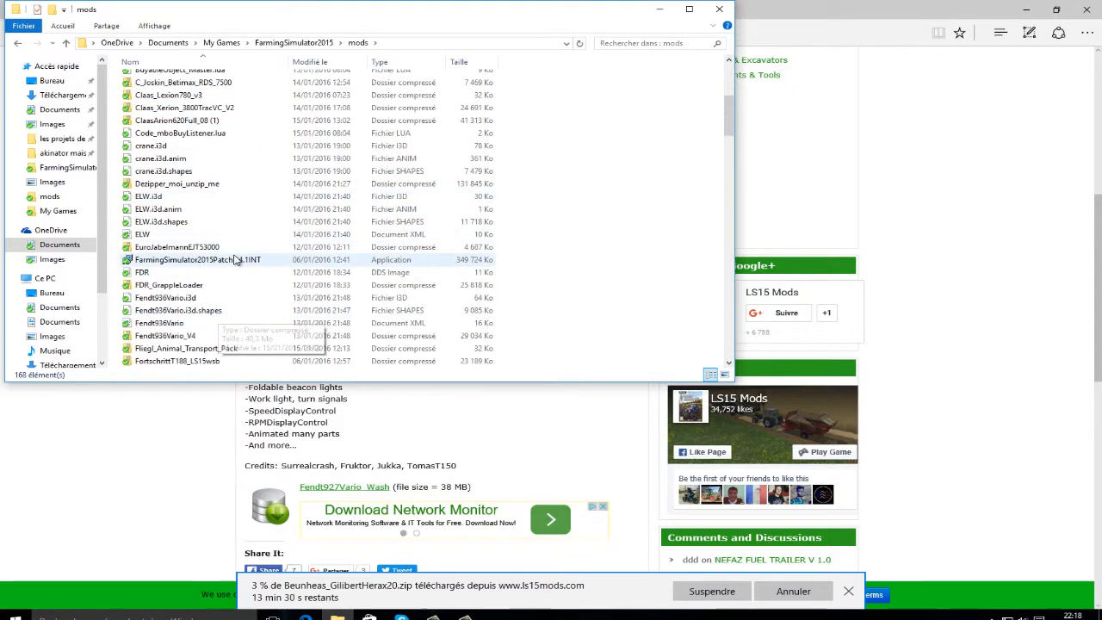
pyautogui.scroll(-2, 206, 273)
pyautogui.scroll(-4, 207, 274)
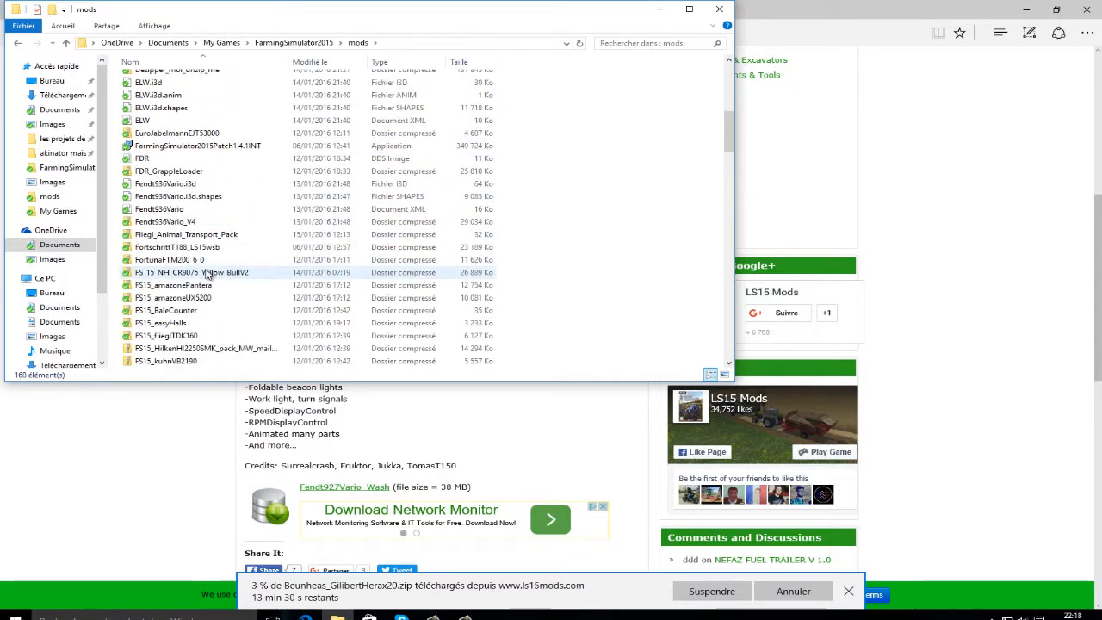
pyautogui.scroll(-2, 207, 274)
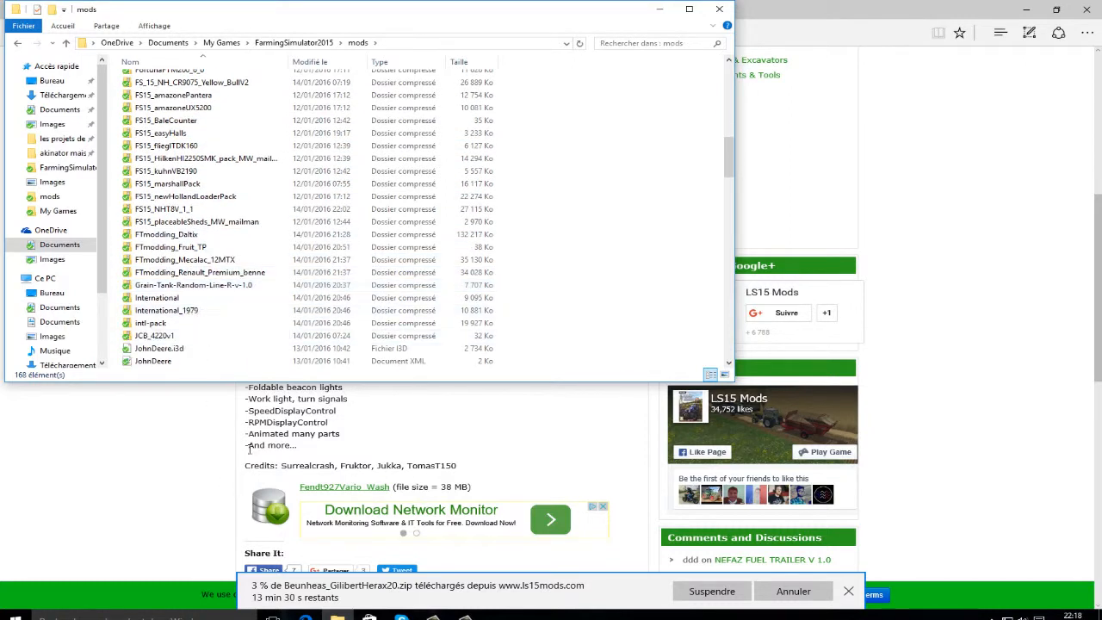
pyautogui.scroll(-2, 243, 305)
pyautogui.scroll(-5, 243, 305)
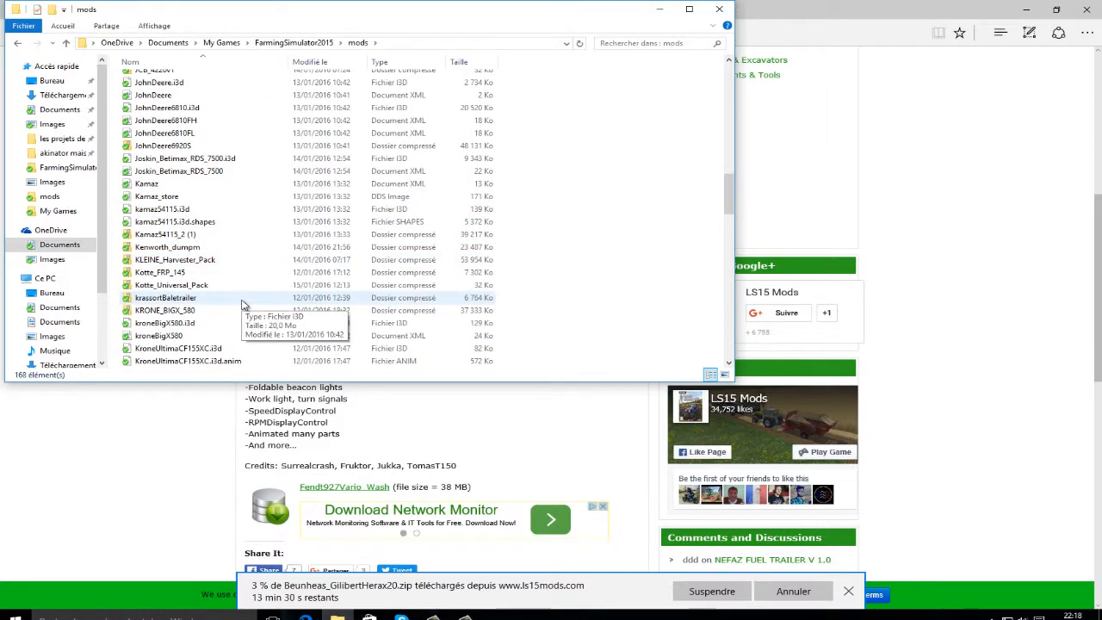
pyautogui.scroll(-4, 243, 305)
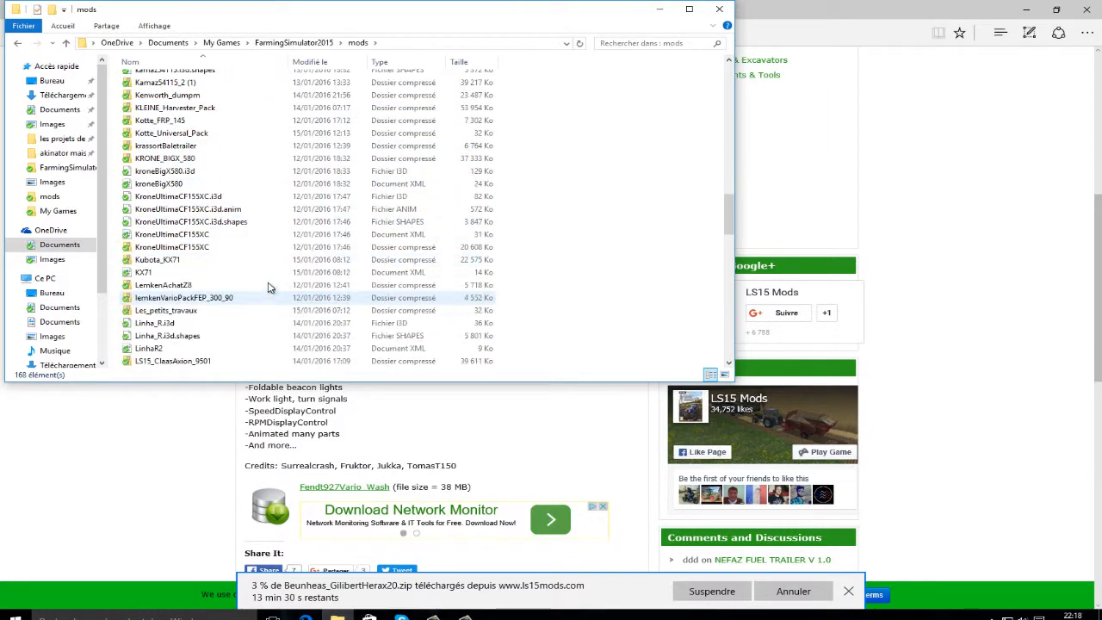
pyautogui.scroll(-1, 221, 290)
pyautogui.scroll(-7, 220, 290)
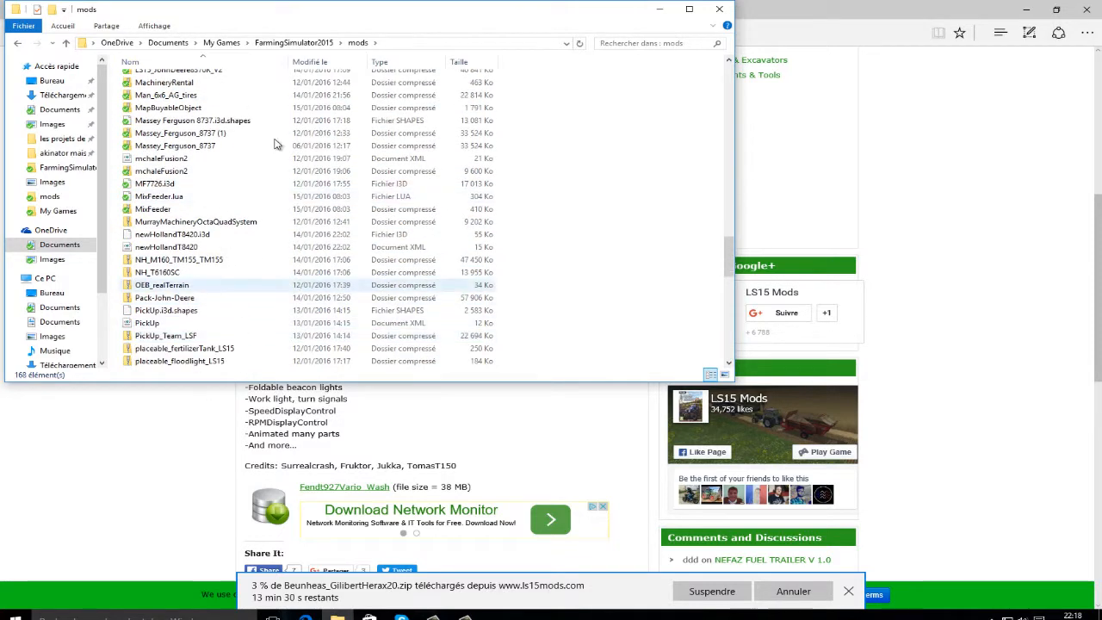
pyautogui.scroll(-1, 231, 226)
pyautogui.scroll(-4, 230, 226)
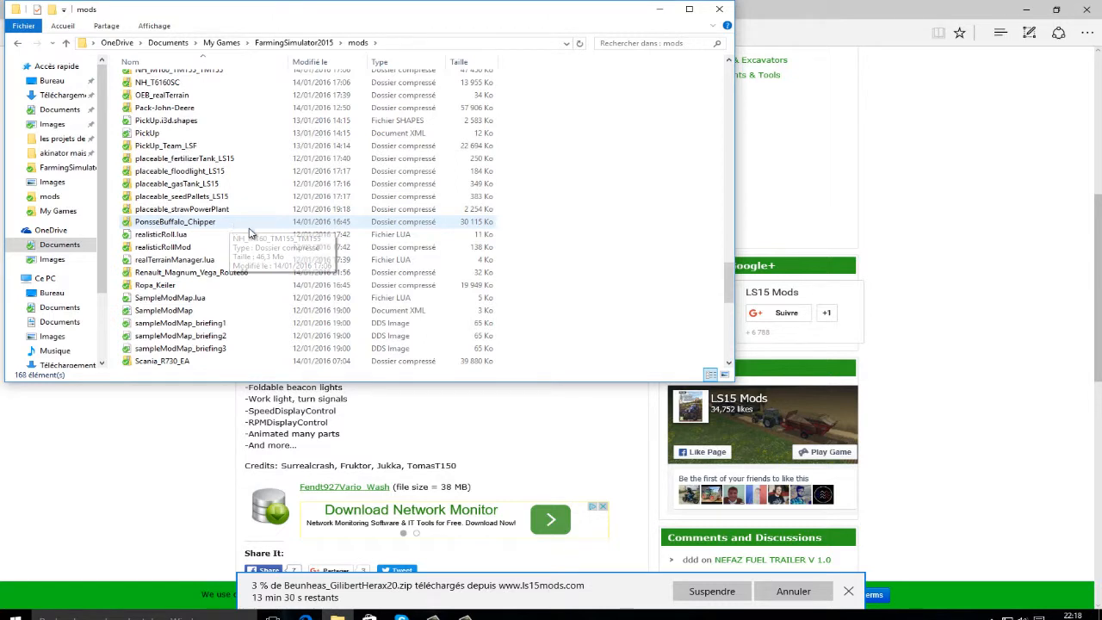
pyautogui.scroll(-2, 253, 254)
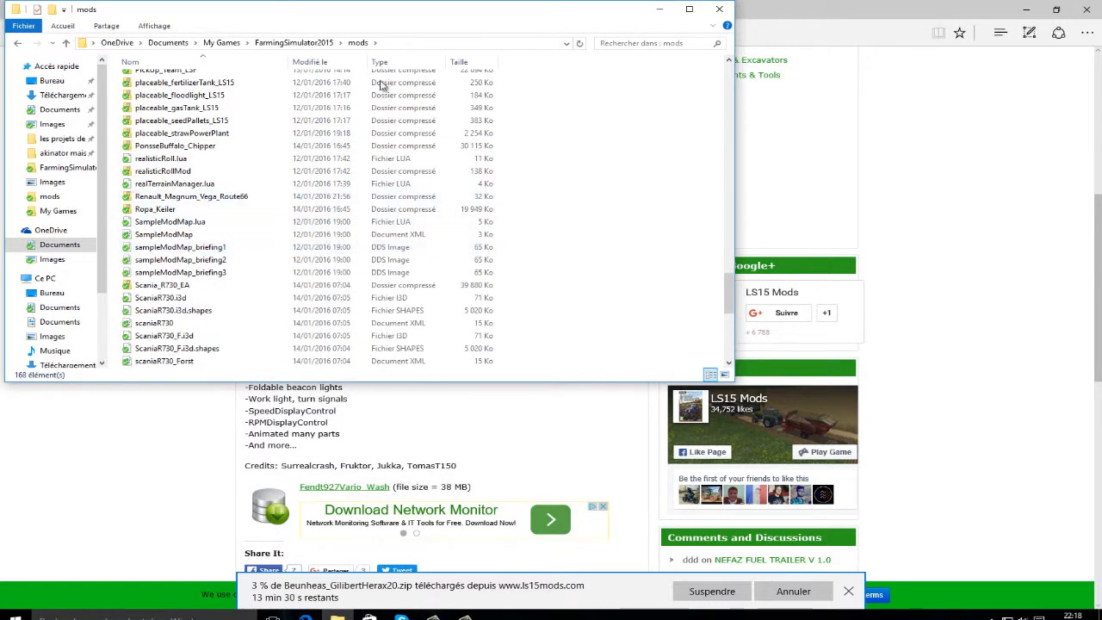
pyautogui.scroll(-5, 221, 200)
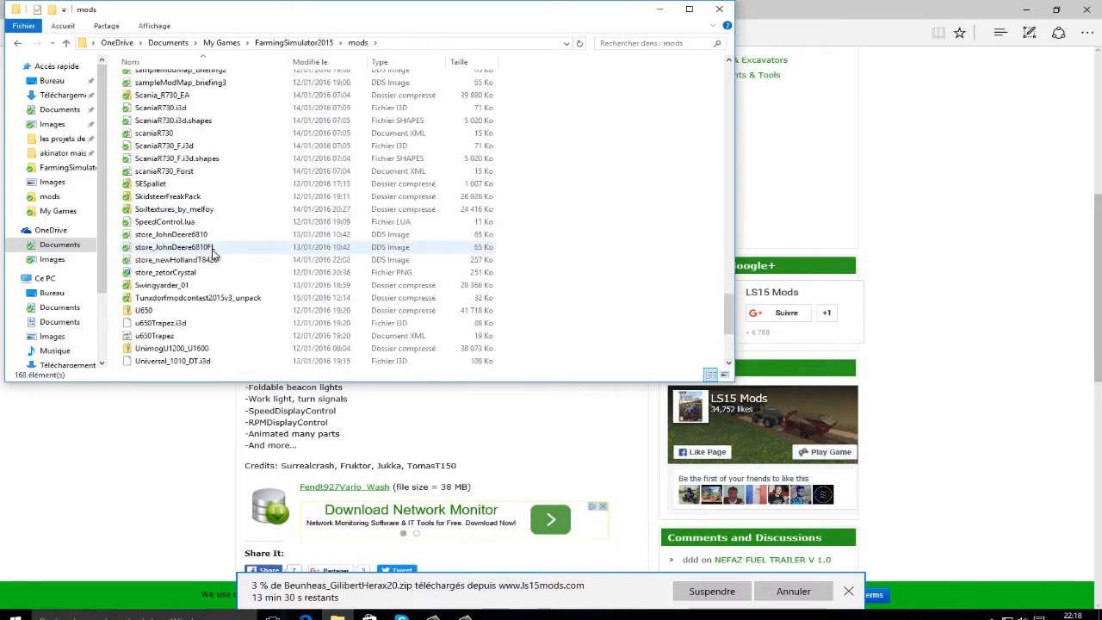
pyautogui.scroll(-3, 212, 252)
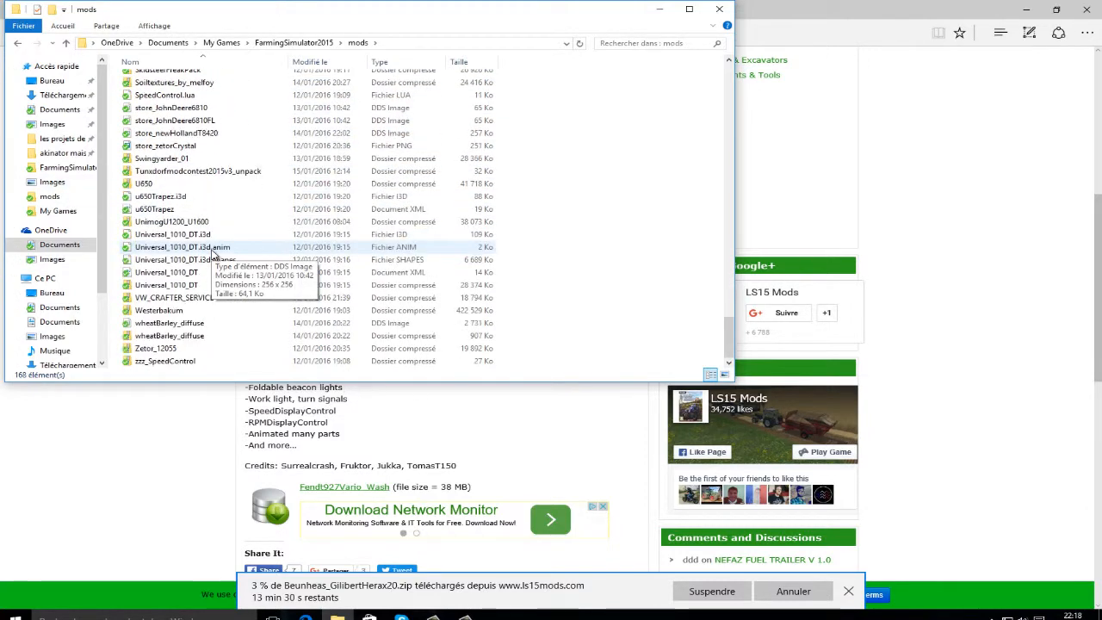
pyautogui.click(659, 10)
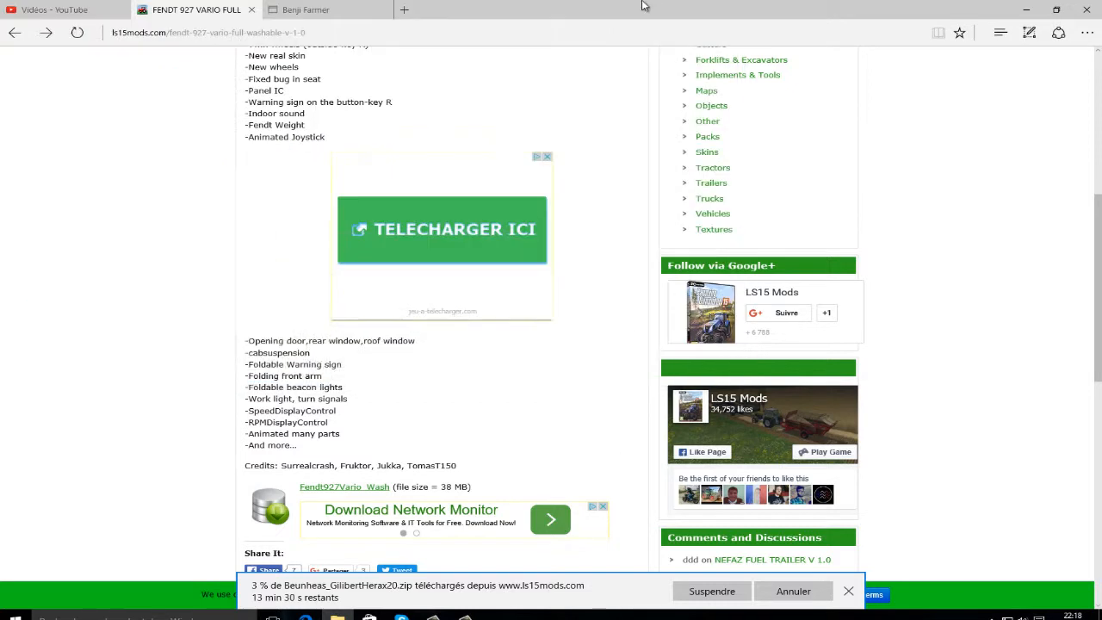
# - Start downloading the Fendt927Vario_Wash mod file and show the browser's downloads list
pyautogui.click(352, 488)
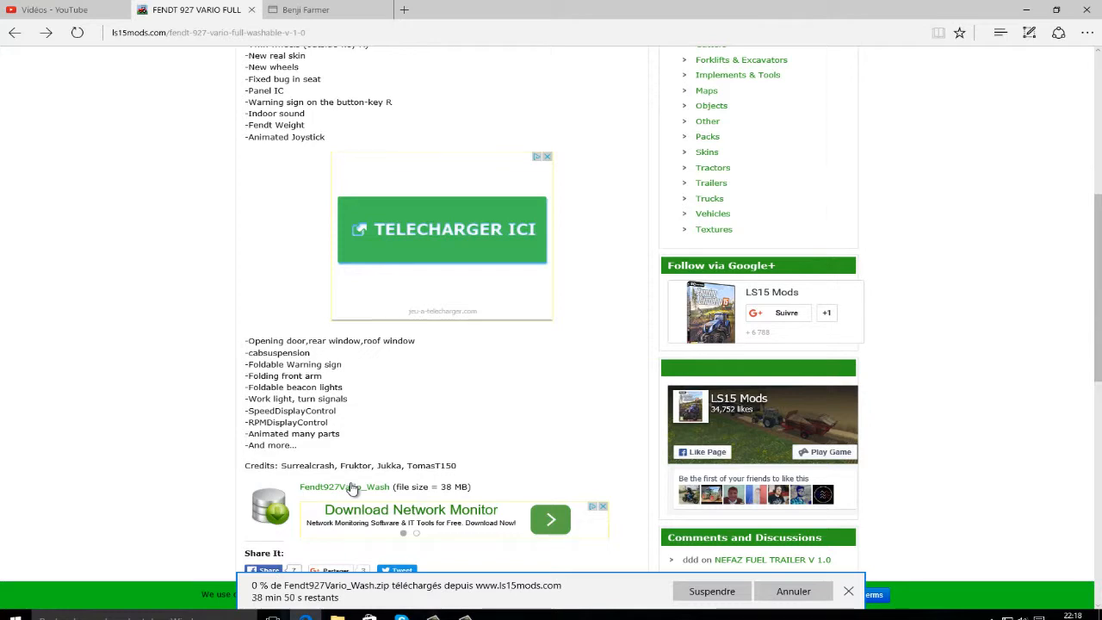
pyautogui.scroll(4, 770, 313)
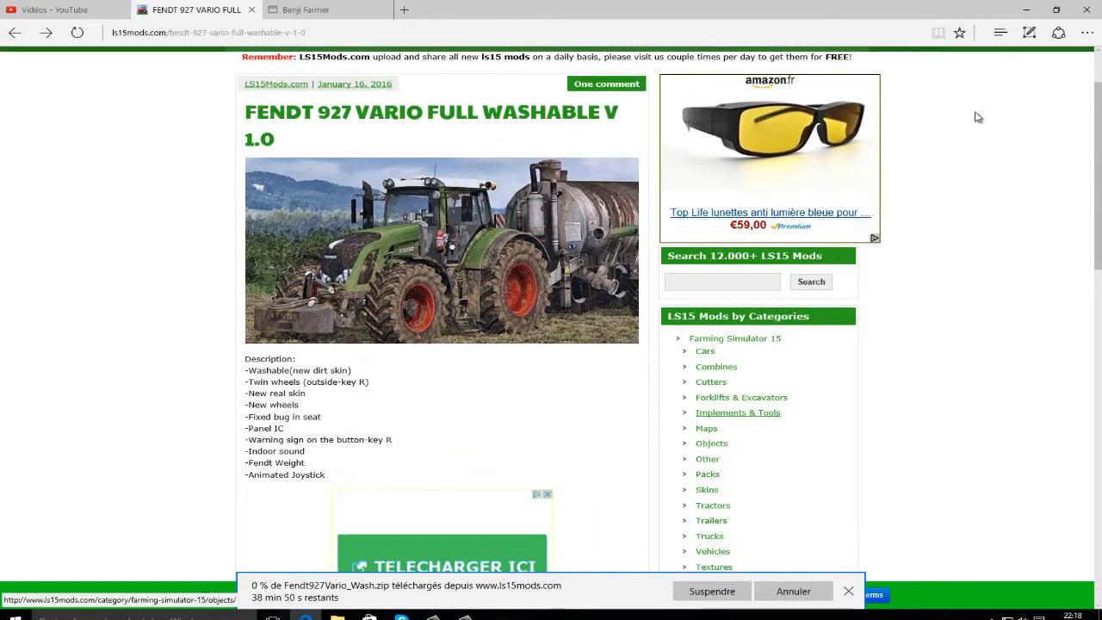
pyautogui.click(997, 33)
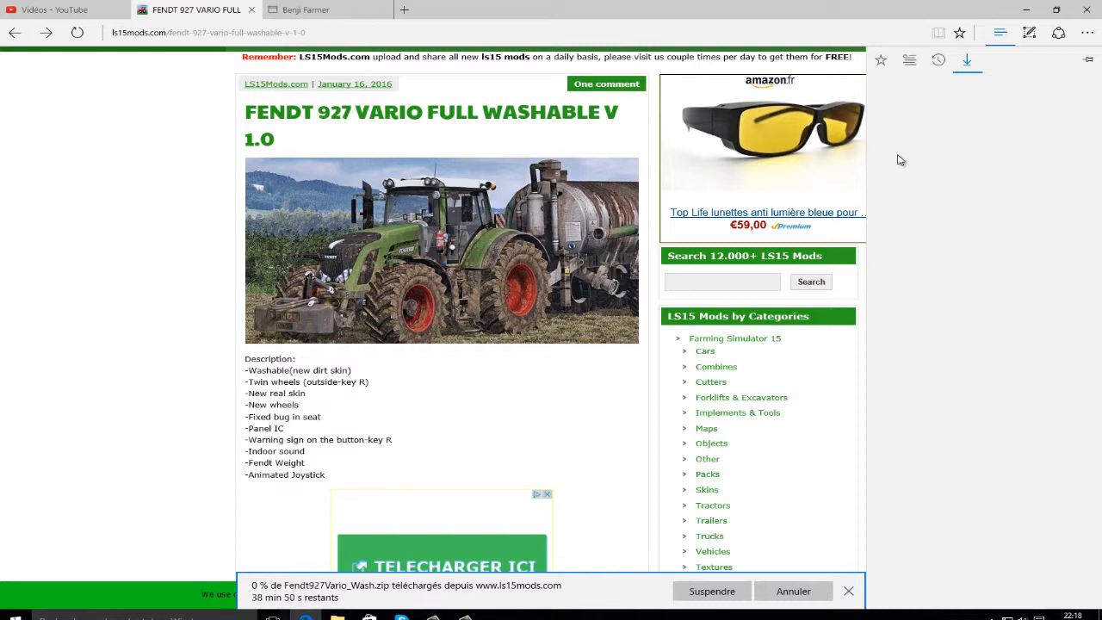
# - Open the Cars category of Farming Simulator 15 mods
pyautogui.click(705, 350)
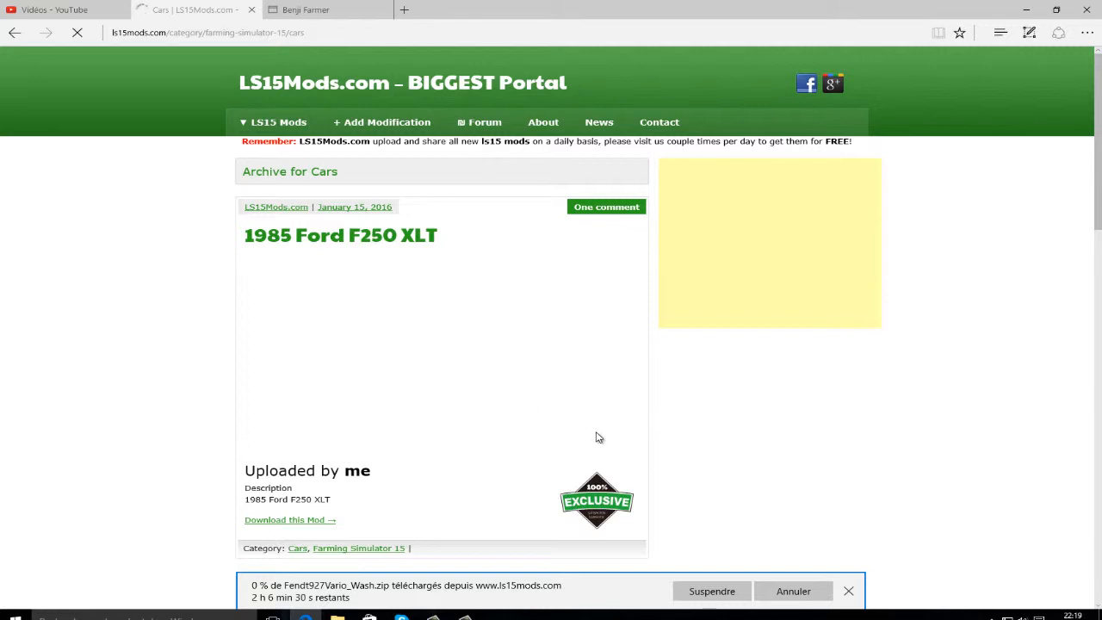
# - Look through the mods in the Cars category, from the 1985 Ford F250 XLT down to the F250 Dually Swamp Camo
pyautogui.scroll(-4, 597, 437)
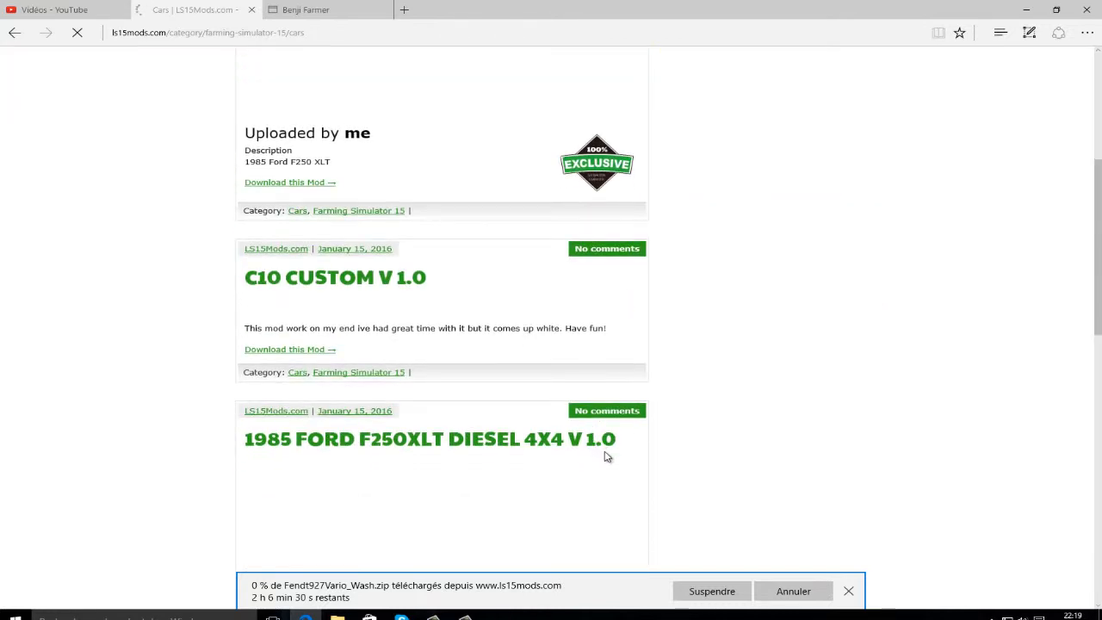
pyautogui.scroll(-4, 600, 453)
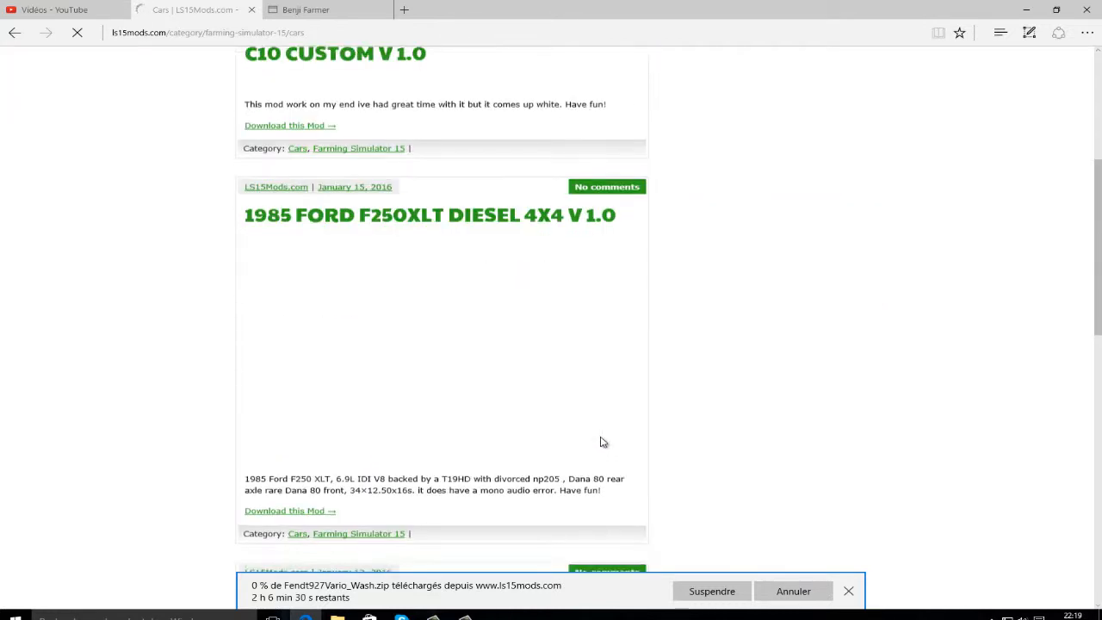
pyautogui.scroll(10, 661, 456)
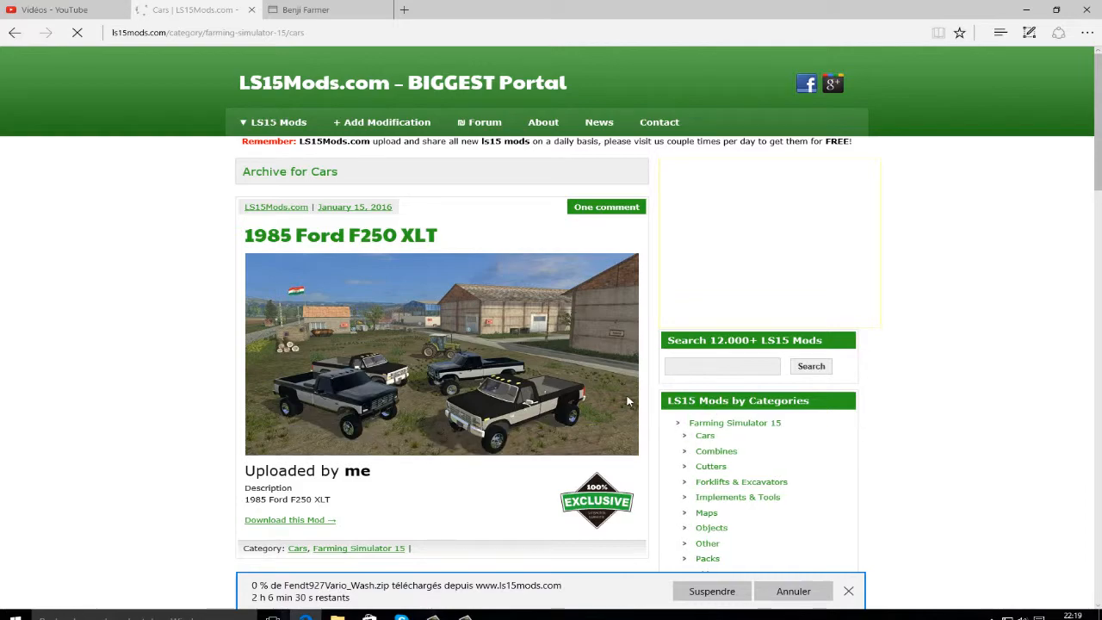
pyautogui.scroll(-5, 610, 399)
pyautogui.scroll(-5, 610, 407)
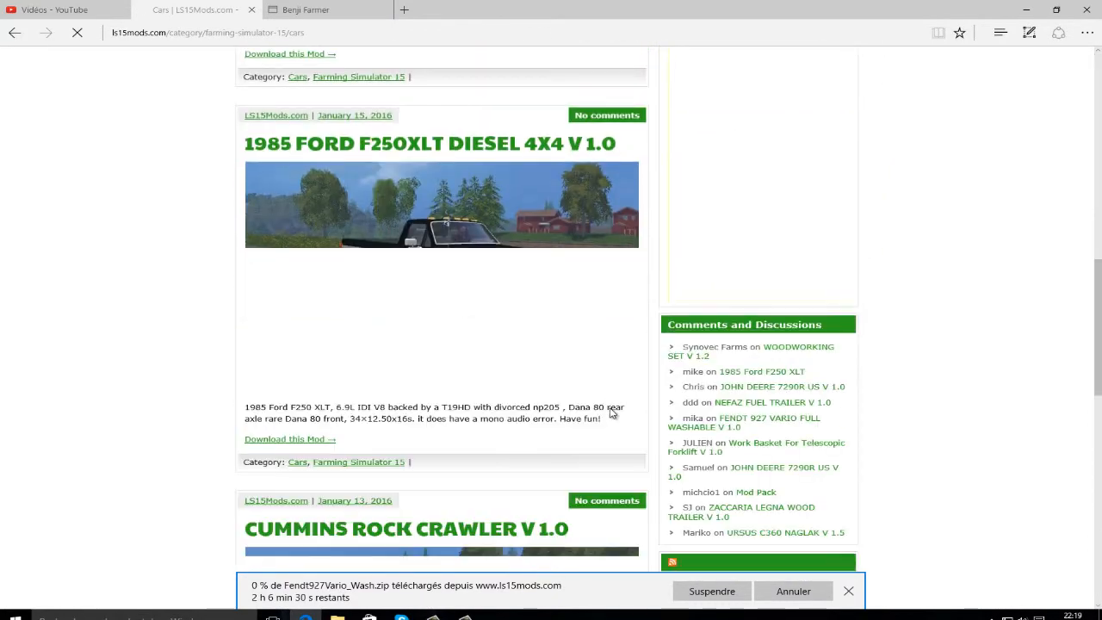
pyautogui.scroll(-8, 611, 413)
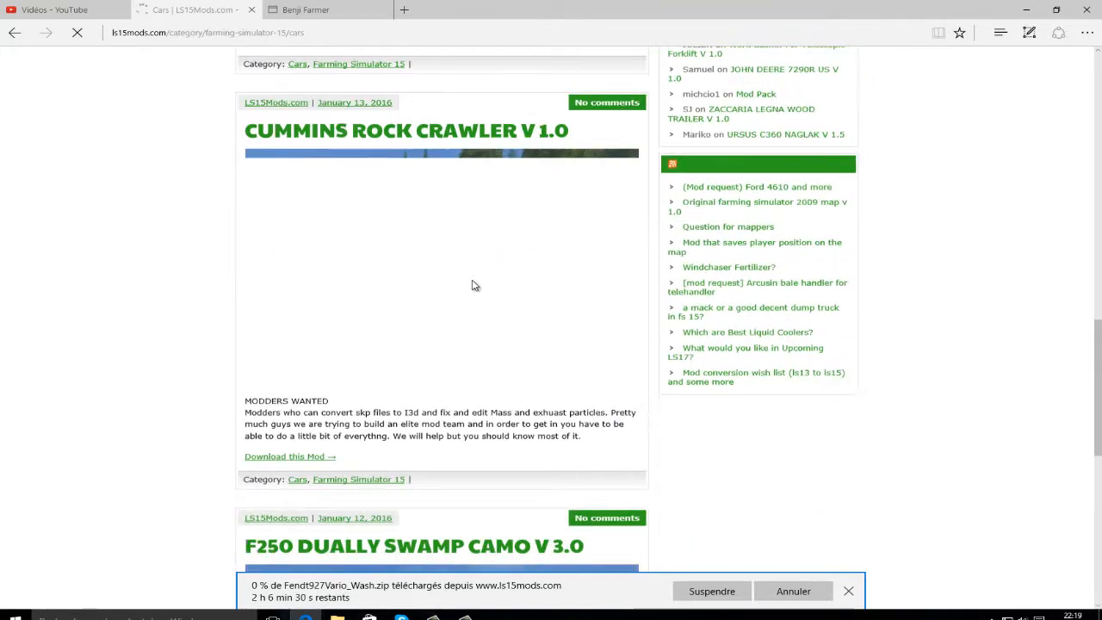
pyautogui.scroll(-2, 472, 285)
pyautogui.scroll(7, 457, 246)
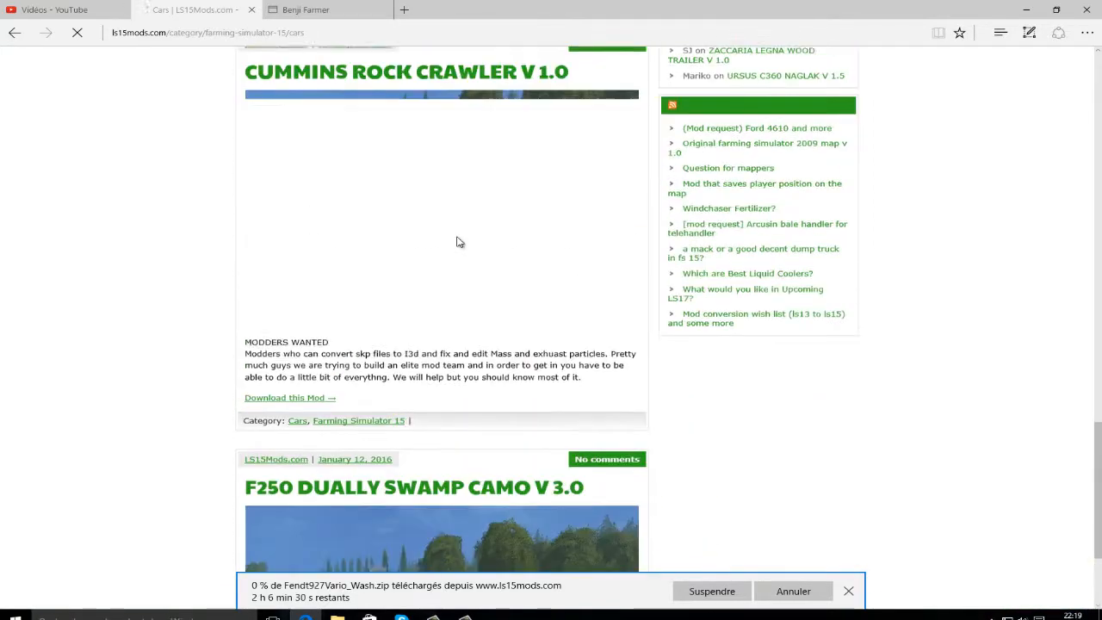
pyautogui.scroll(7, 425, 428)
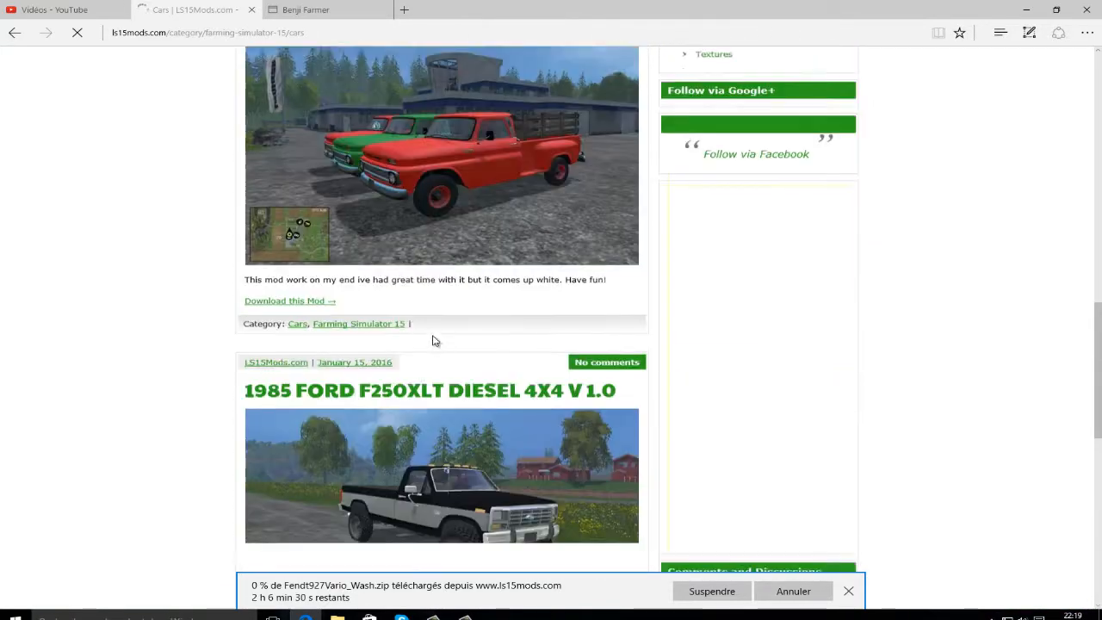
pyautogui.scroll(3, 432, 331)
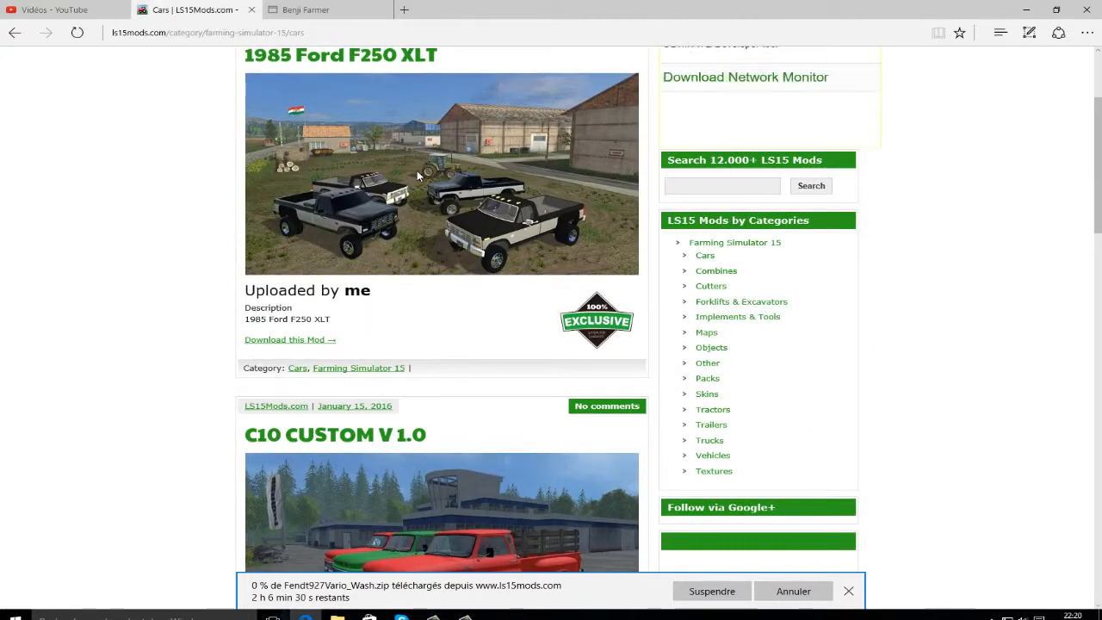
pyautogui.scroll(-7, 457, 298)
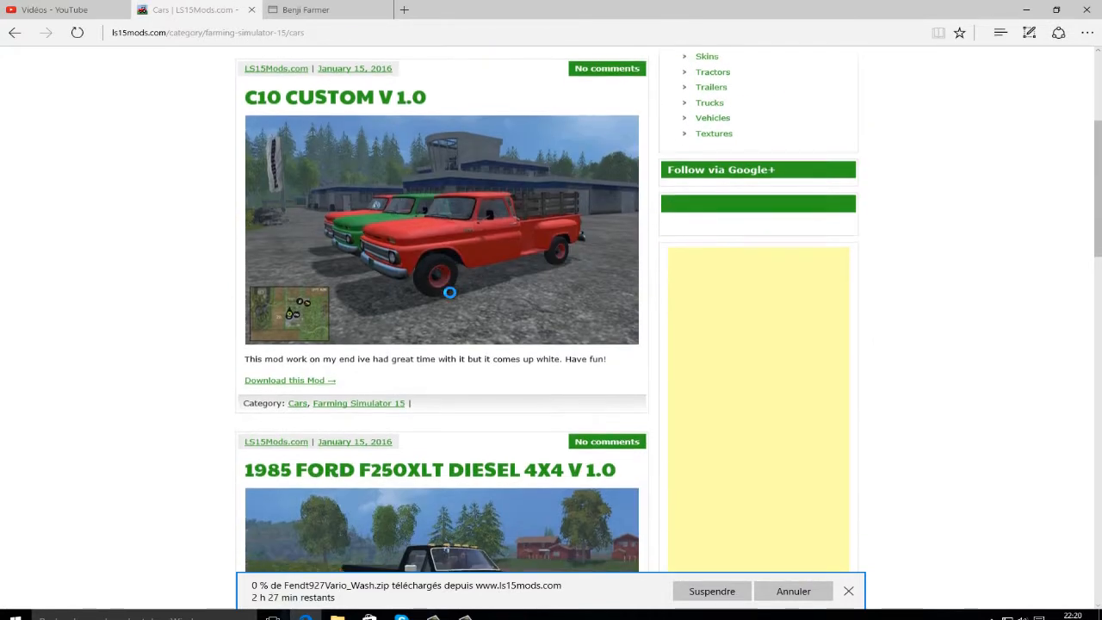
pyautogui.scroll(-4, 446, 312)
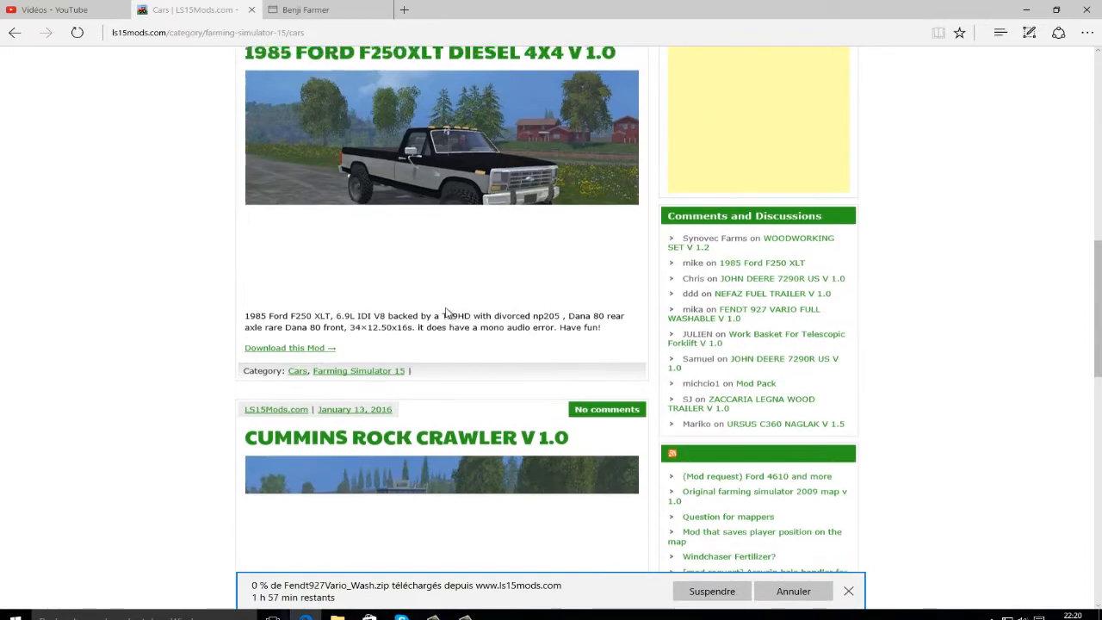
pyautogui.scroll(10, 446, 312)
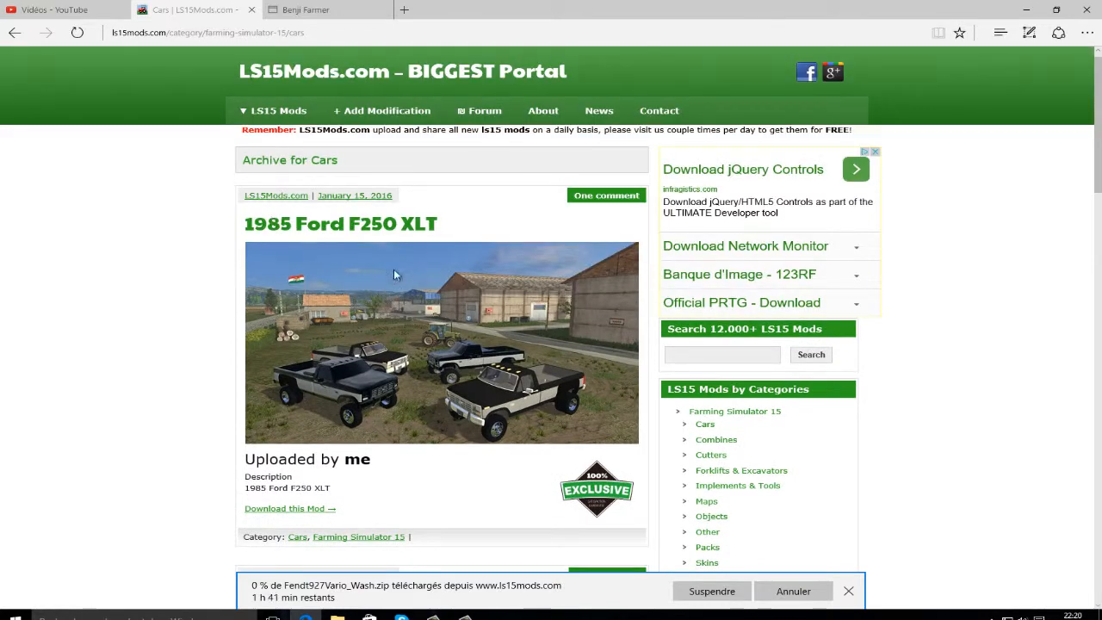
pyautogui.scroll(-6, 328, 369)
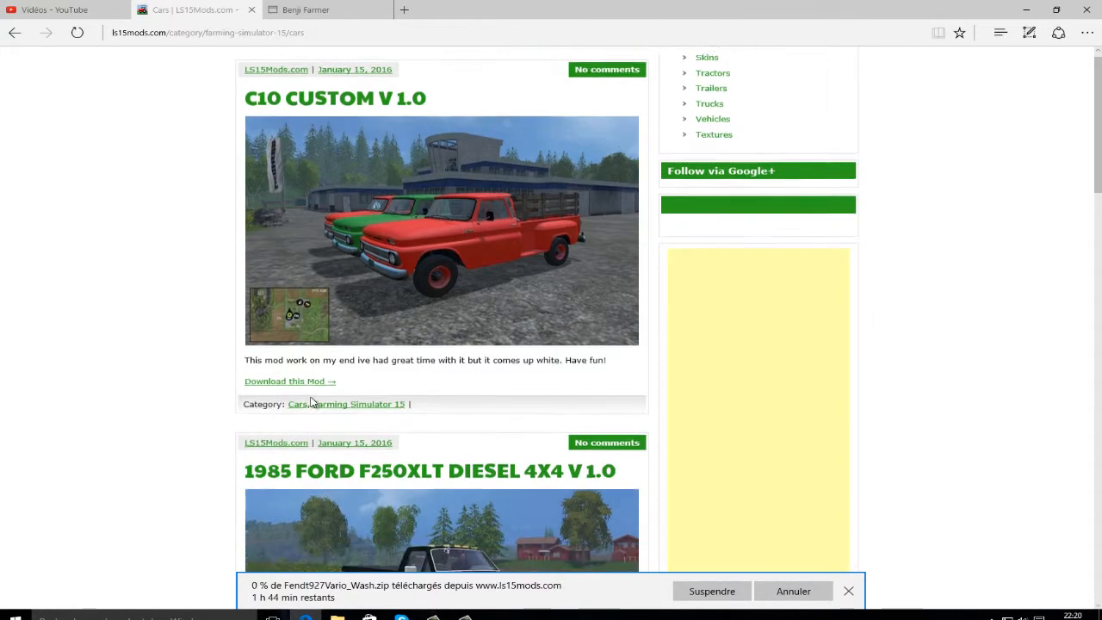
pyautogui.scroll(-2, 328, 368)
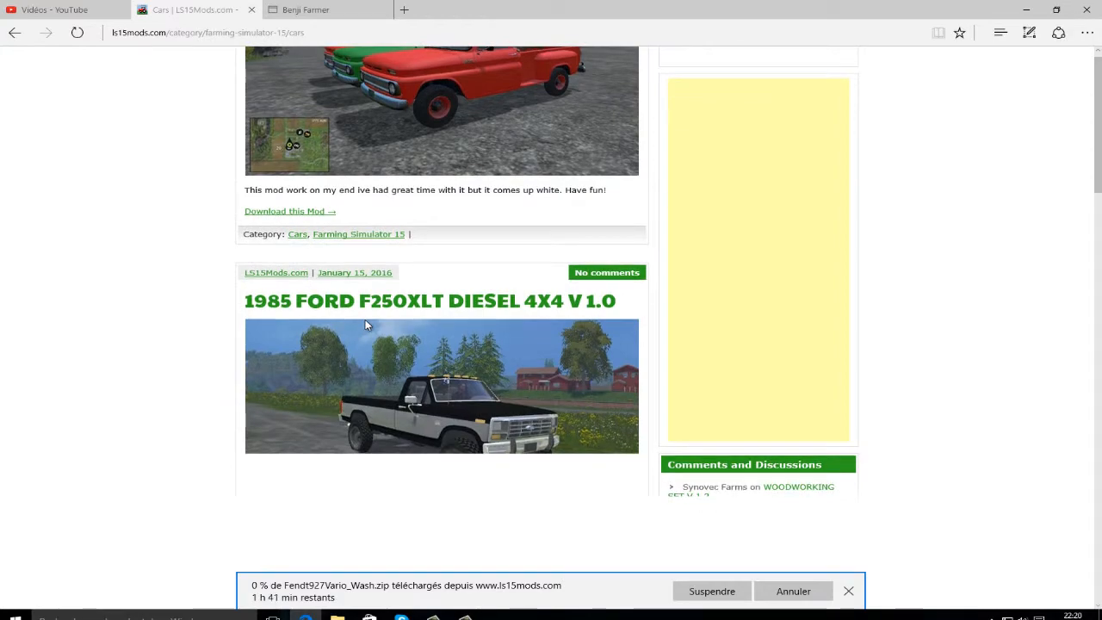
pyautogui.scroll(-3, 371, 322)
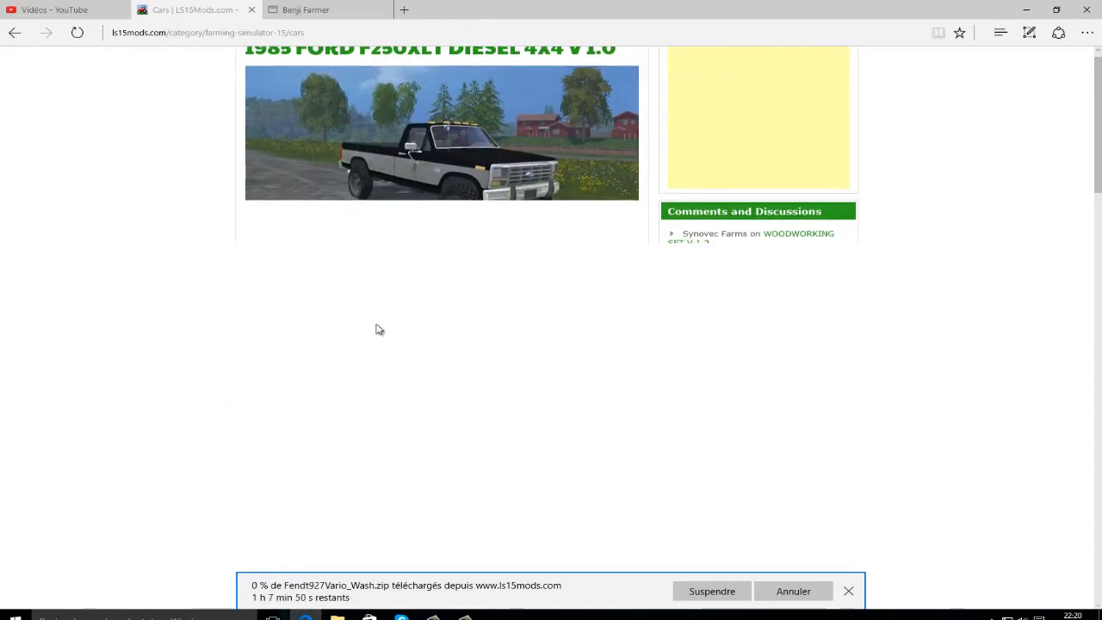
pyautogui.scroll(8, 379, 336)
pyautogui.scroll(3, 380, 338)
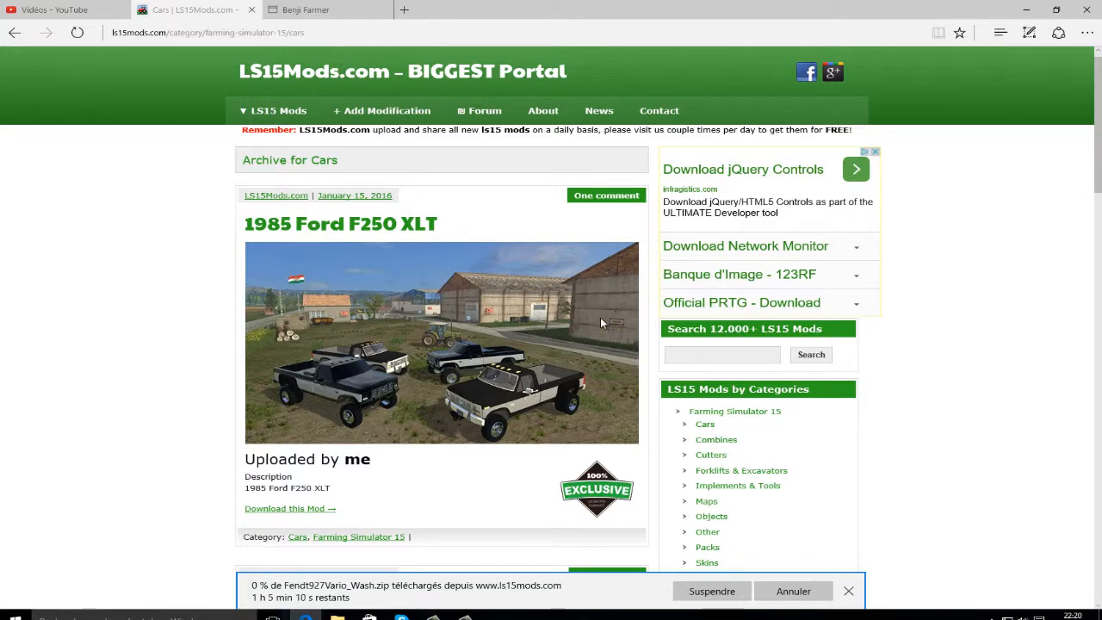
pyautogui.scroll(-8, 600, 322)
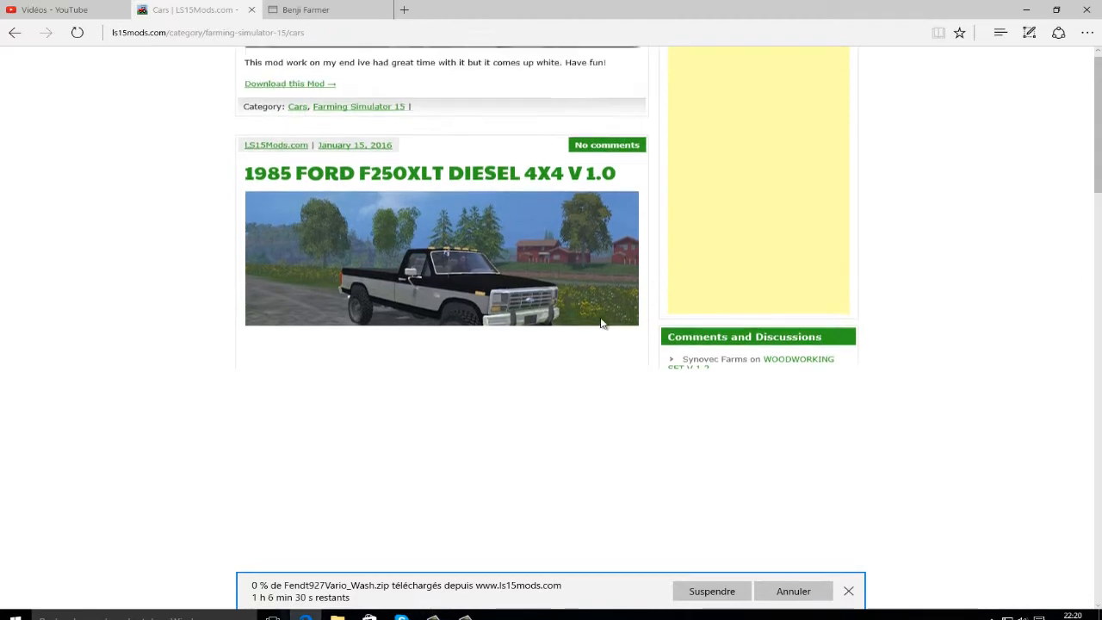
pyautogui.scroll(2, 601, 322)
pyautogui.scroll(-6, 388, 131)
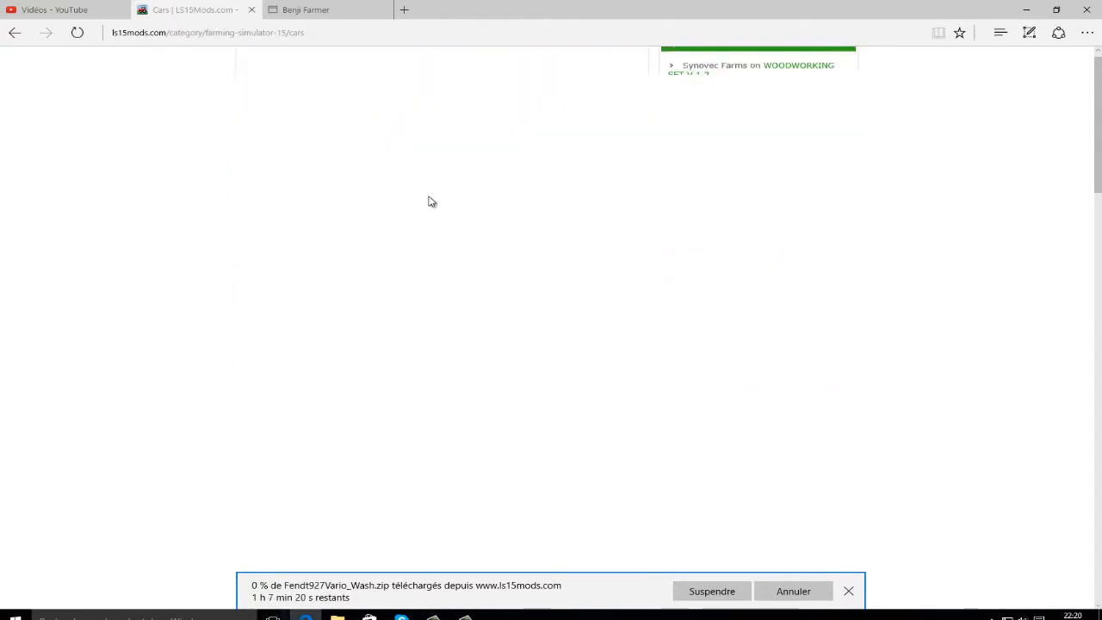
pyautogui.scroll(10, 431, 201)
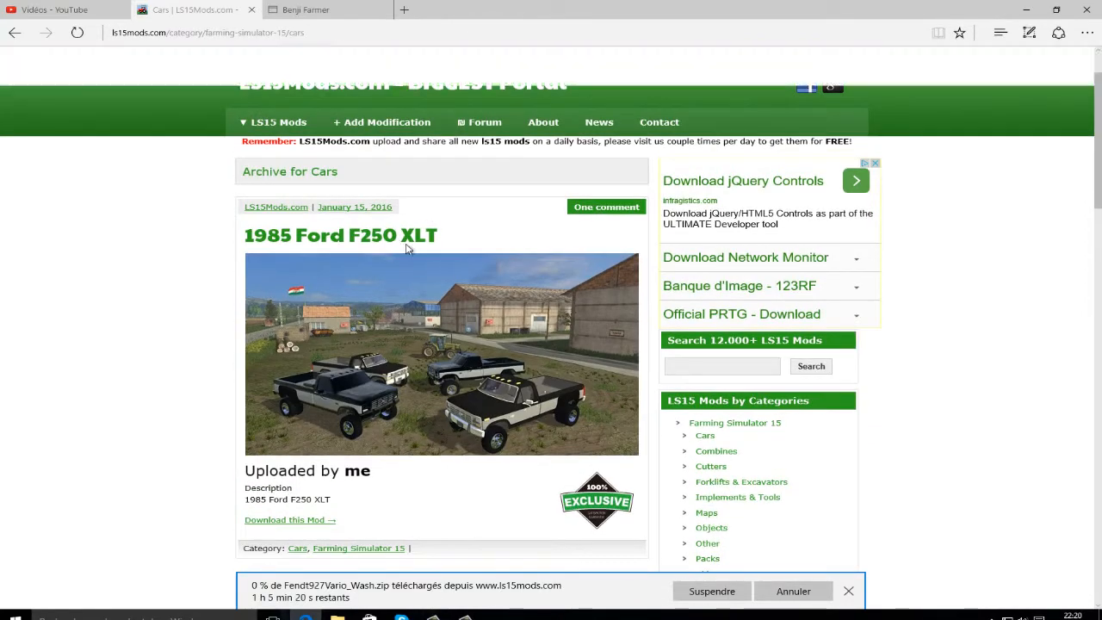
pyautogui.scroll(-10, 431, 267)
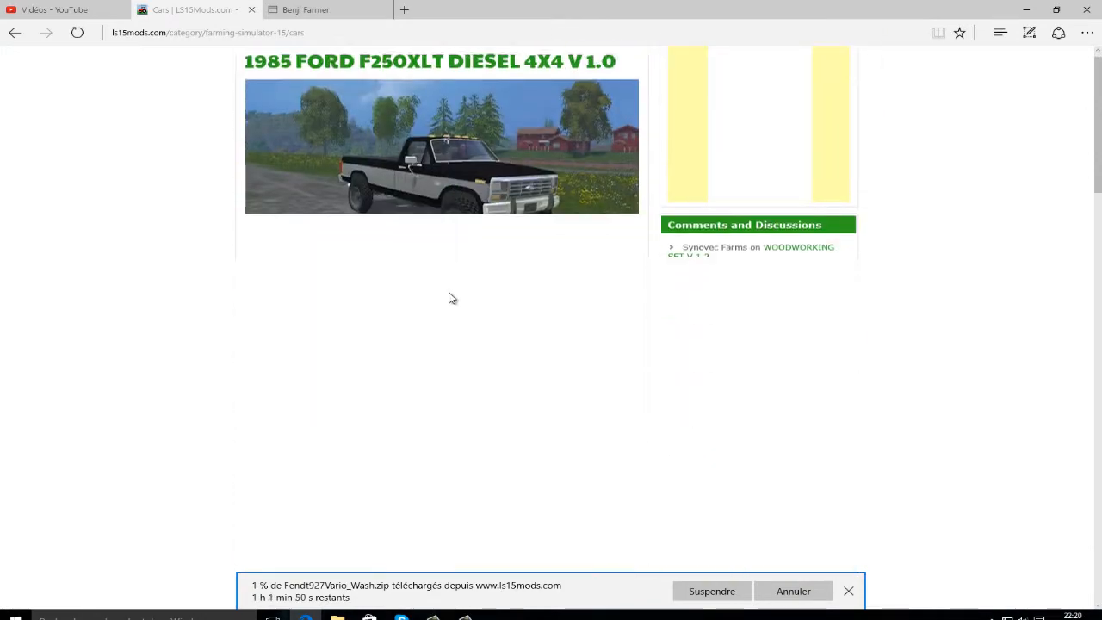
pyautogui.scroll(-4, 452, 298)
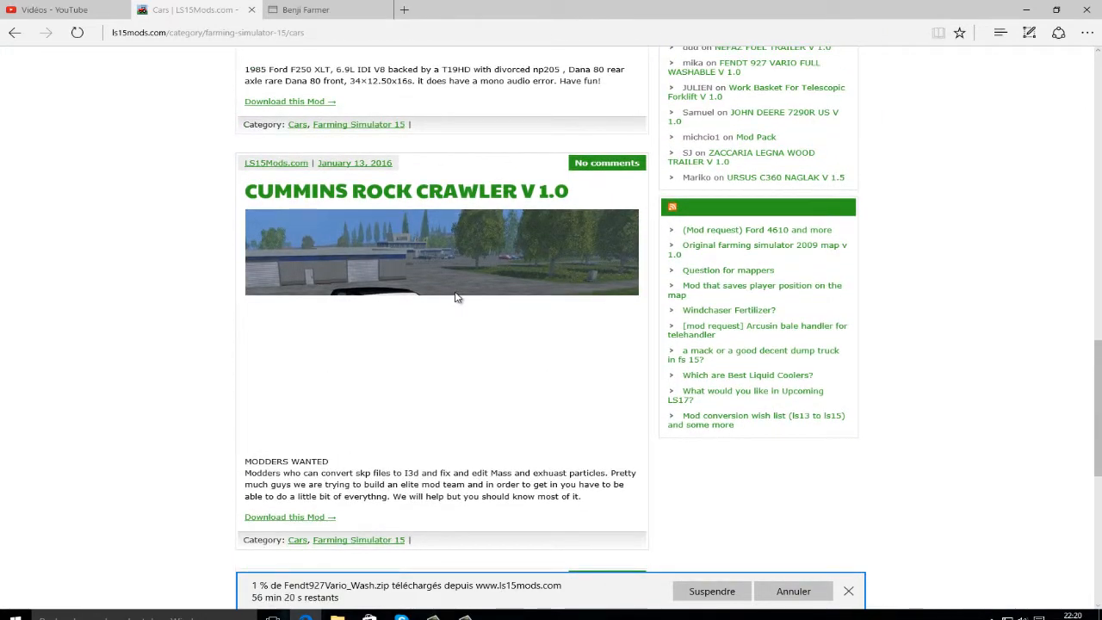
pyautogui.scroll(1, 456, 271)
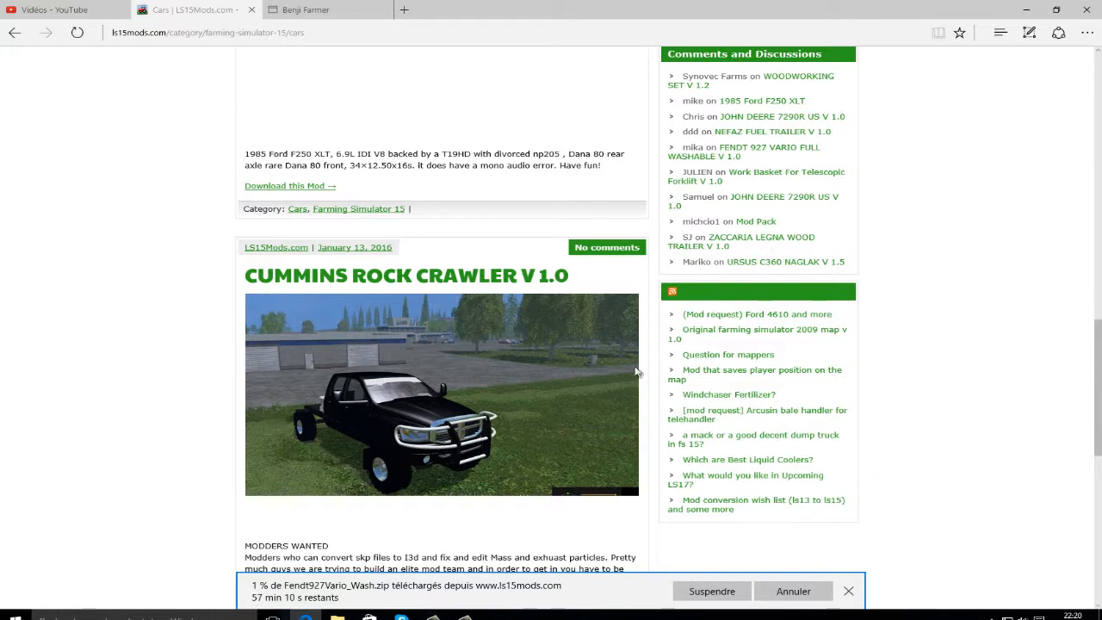
pyautogui.scroll(-1, 611, 372)
pyautogui.scroll(-1, 562, 357)
pyautogui.scroll(5, 428, 347)
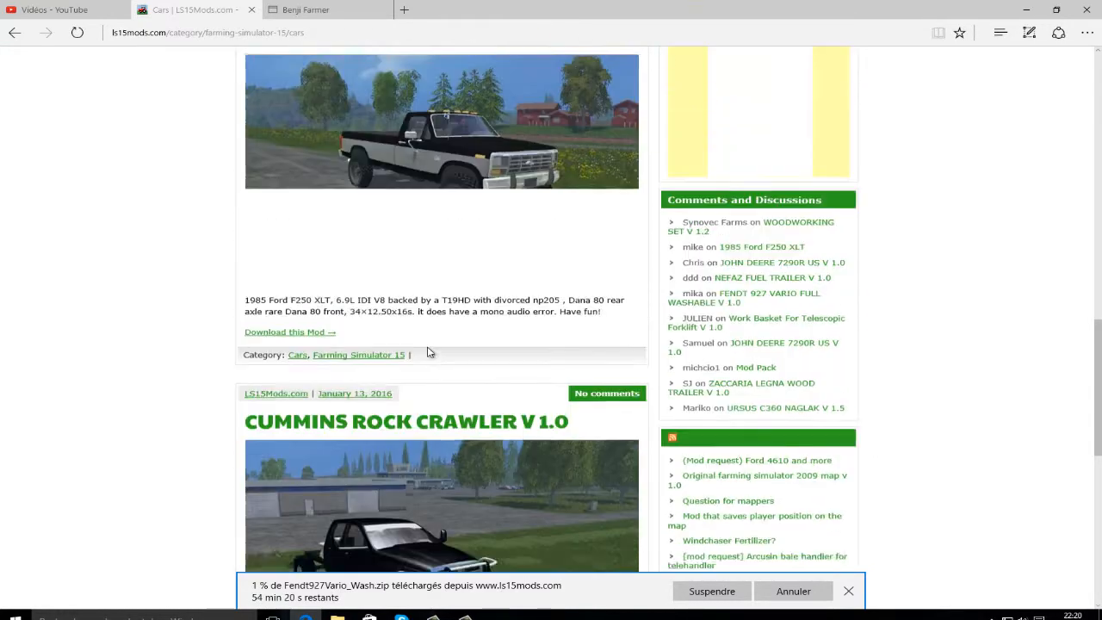
pyautogui.scroll(8, 427, 345)
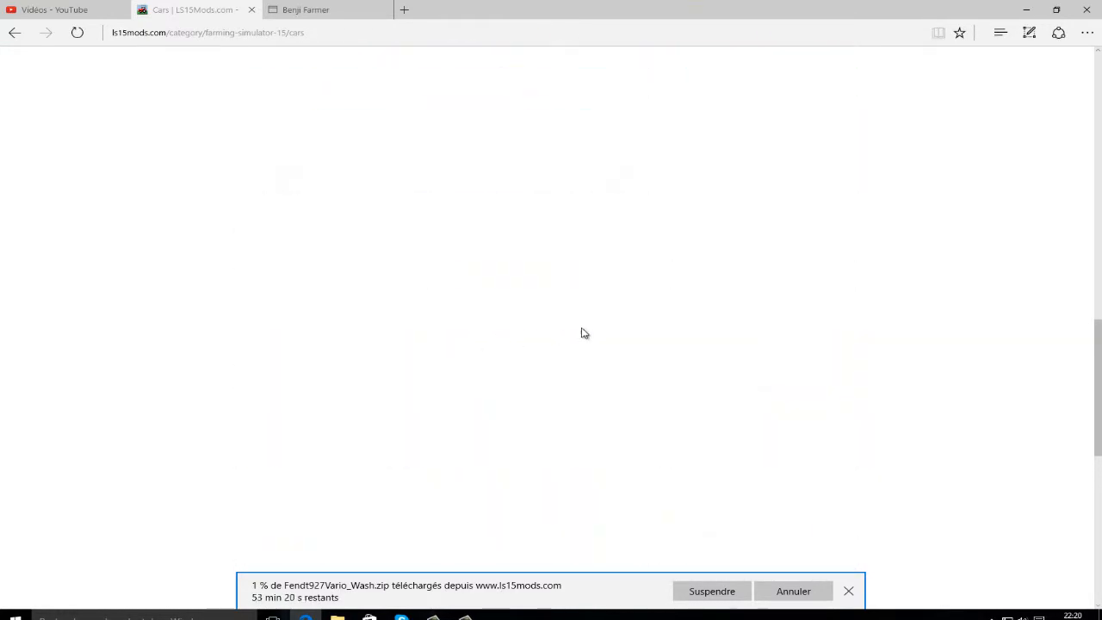
pyautogui.scroll(-2, 747, 466)
pyautogui.scroll(3, 487, 269)
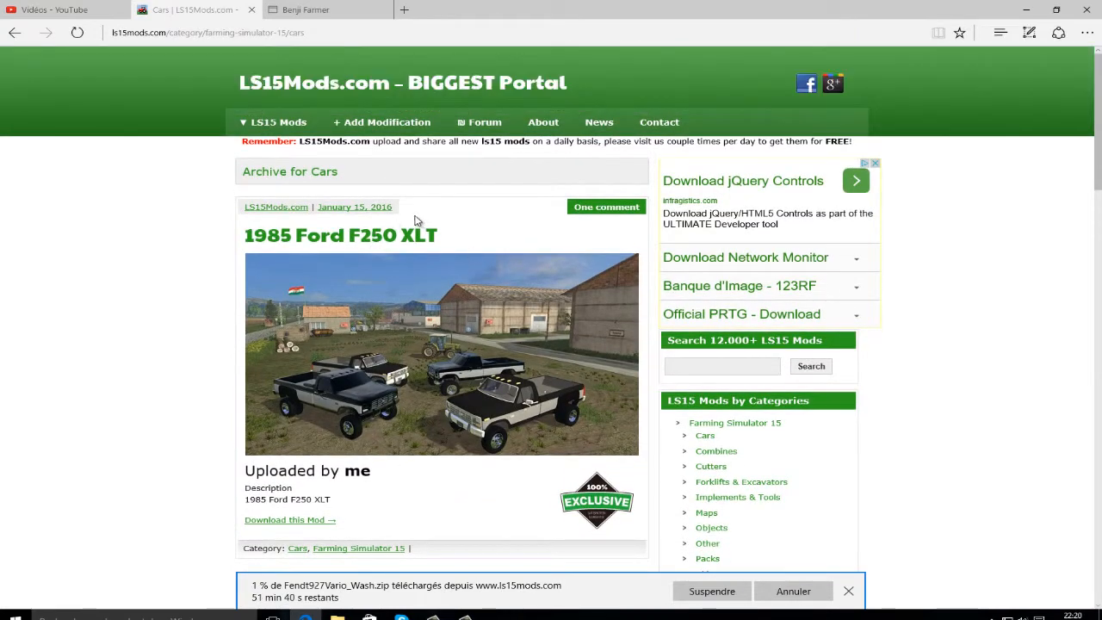
# - Open the 1985 Ford F250 XLT mod page and start downloading its 1983fordf250 file
pyautogui.click(320, 245)
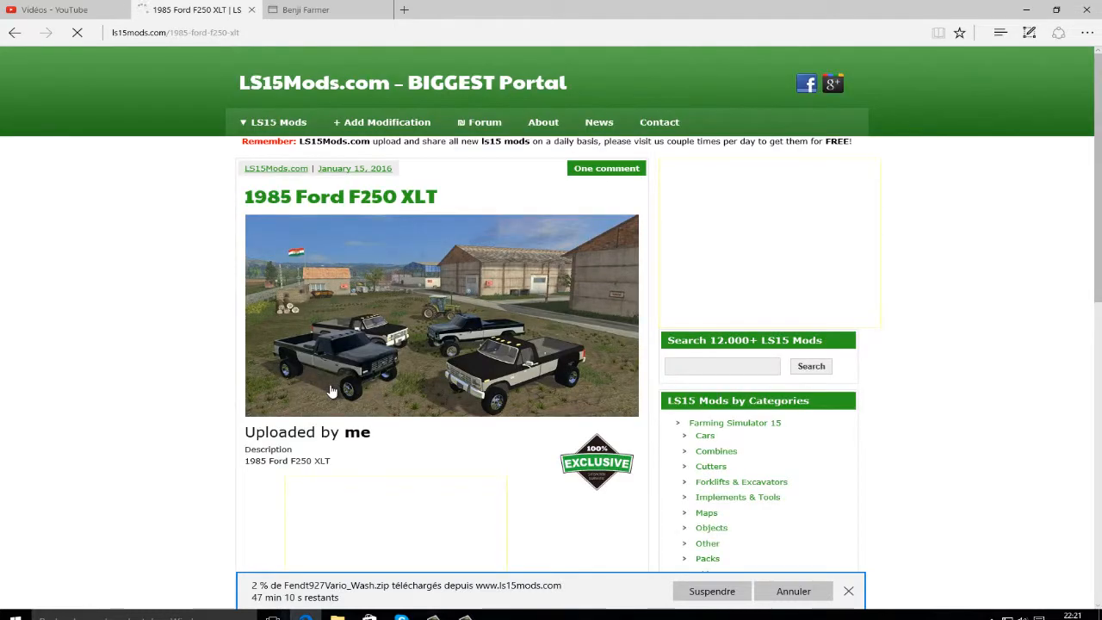
pyautogui.scroll(-3, 370, 396)
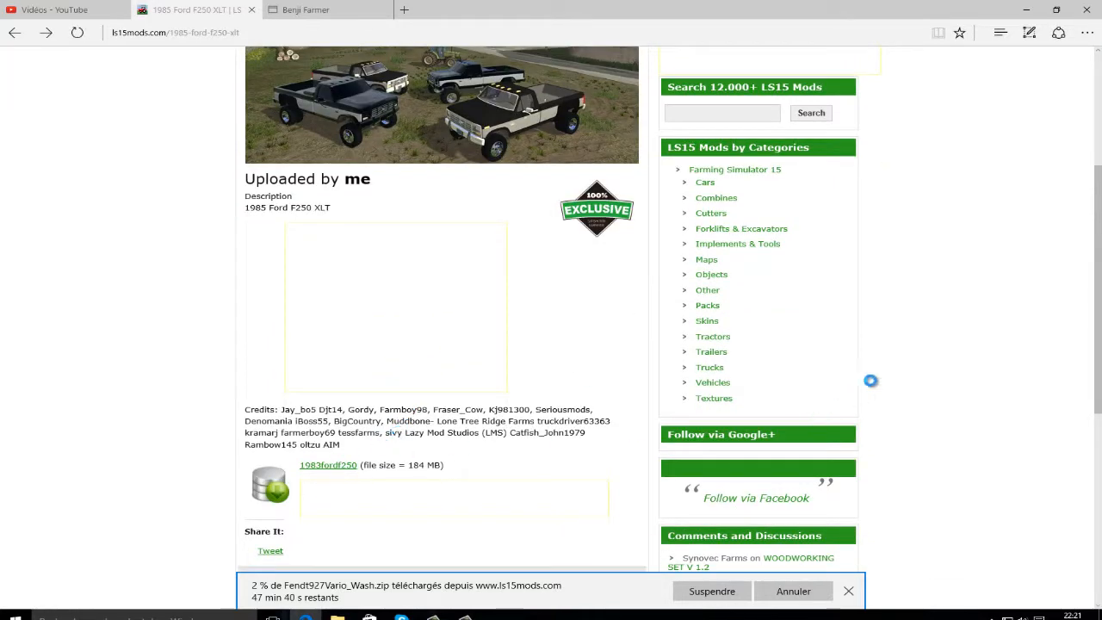
pyautogui.scroll(3, 879, 371)
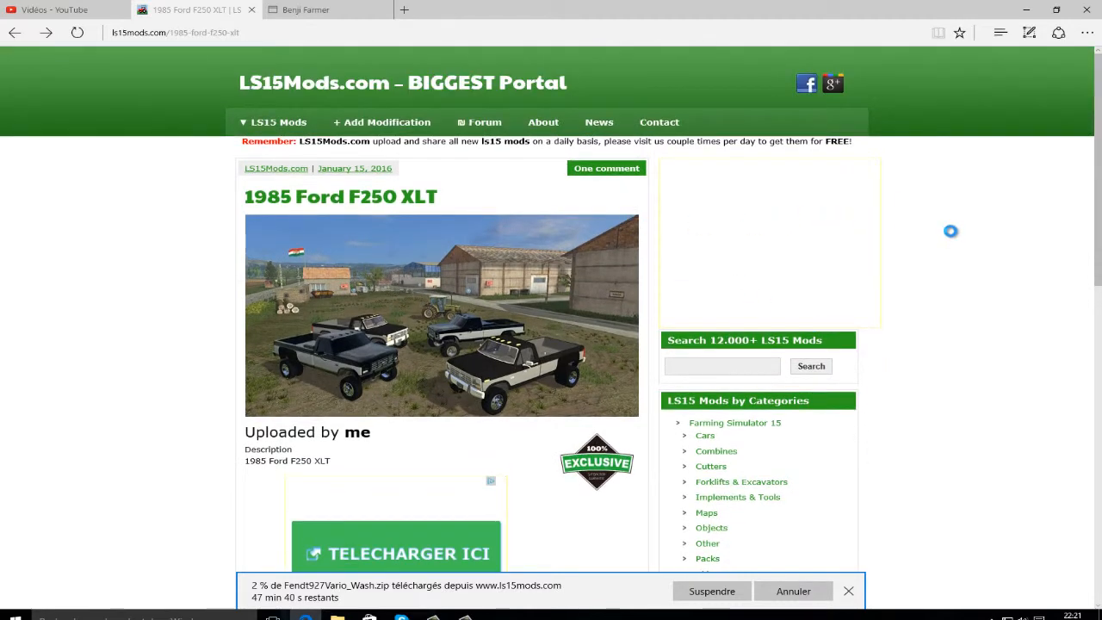
pyautogui.scroll(-3, 937, 384)
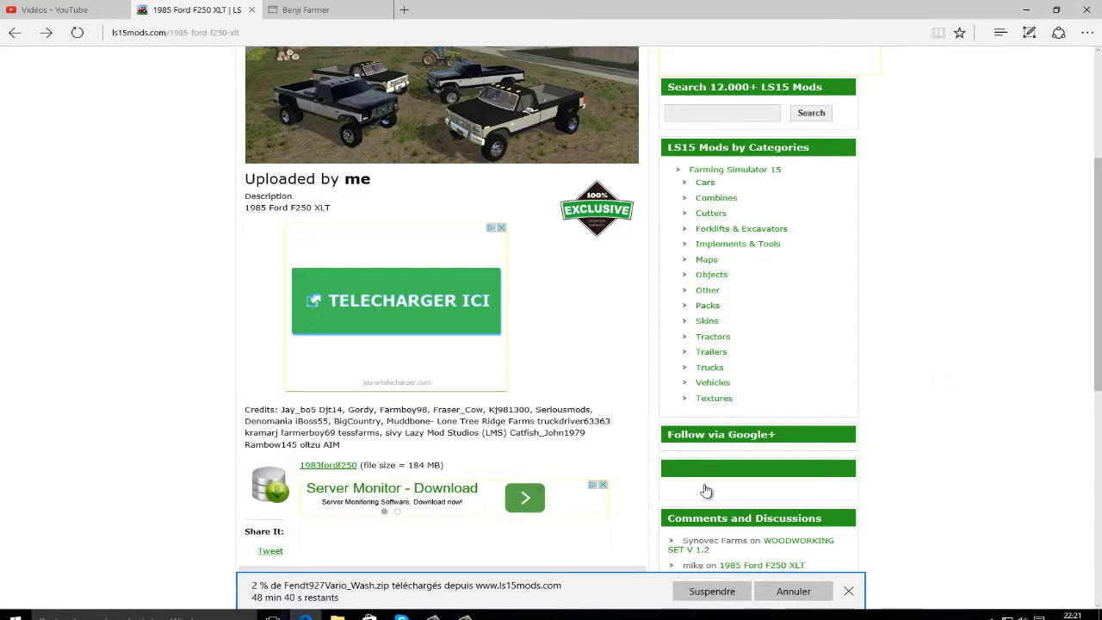
pyautogui.click(328, 466)
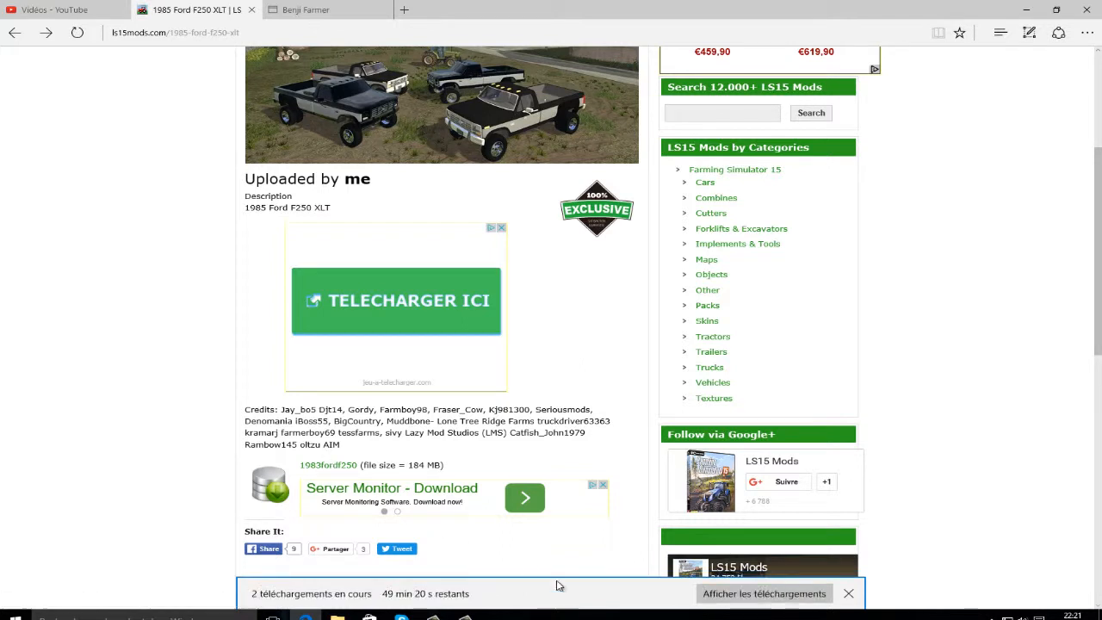
# - Resume the interrupted Beunheas_GilibertHerax20.zip download and try to open the zip file
pyautogui.click(727, 598)
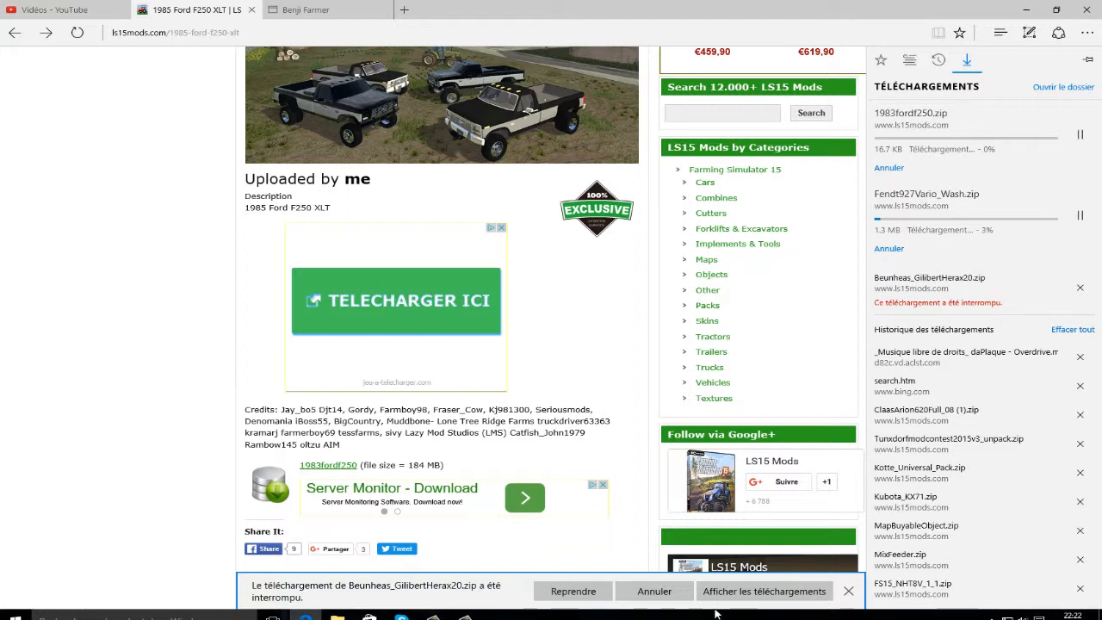
pyautogui.click(548, 591)
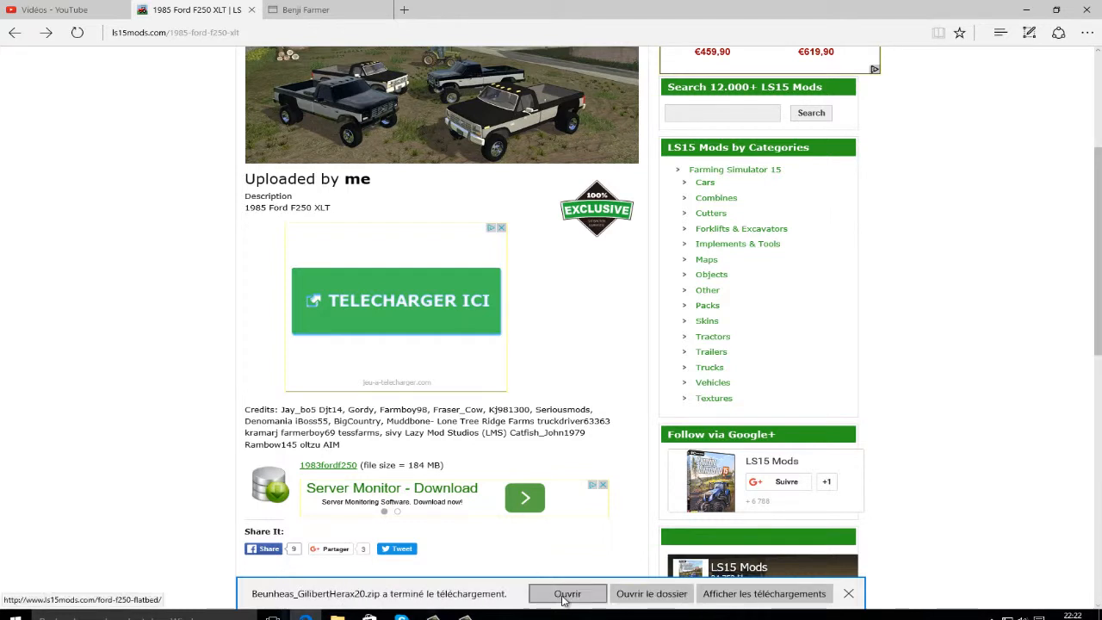
pyautogui.click(567, 594)
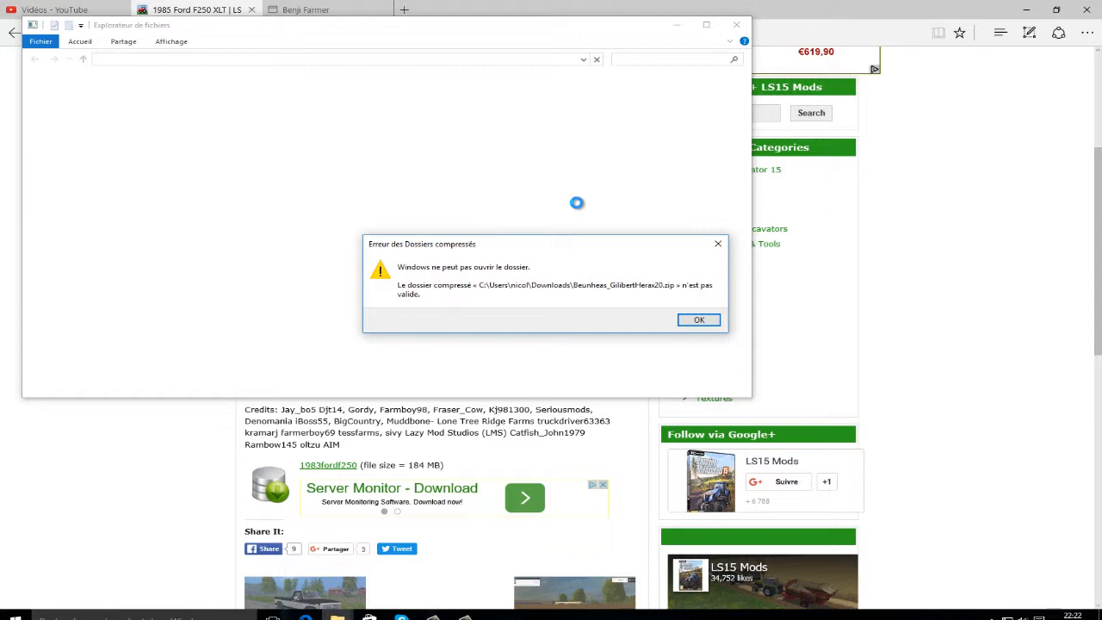
pyautogui.click(699, 321)
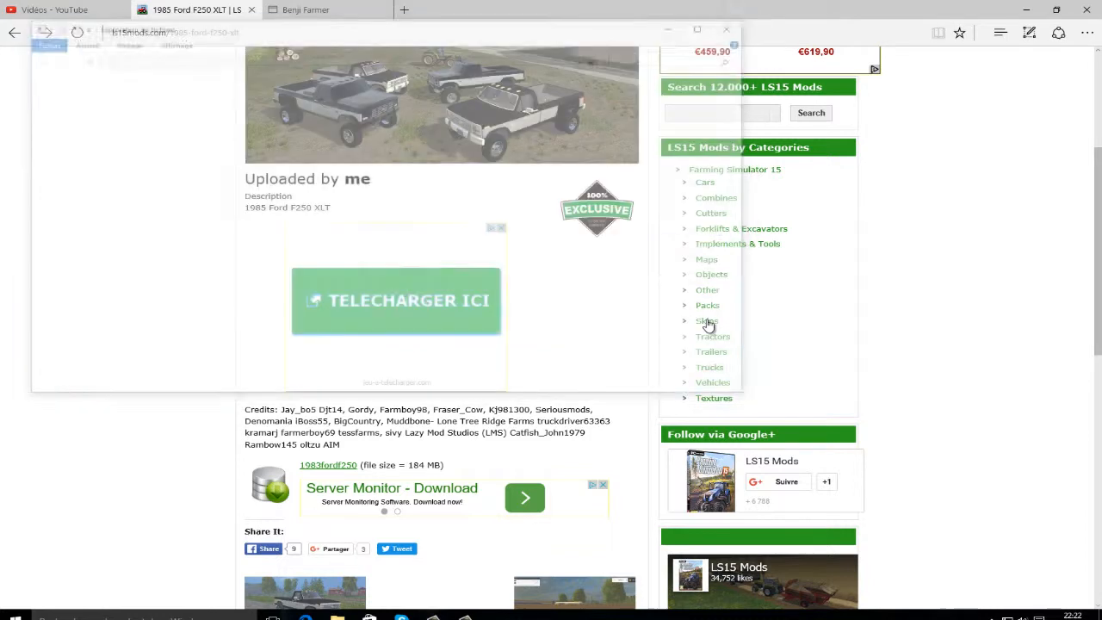
# - Switch to File Explorer and open the Téléchargements folder
pyautogui.click(336, 618)
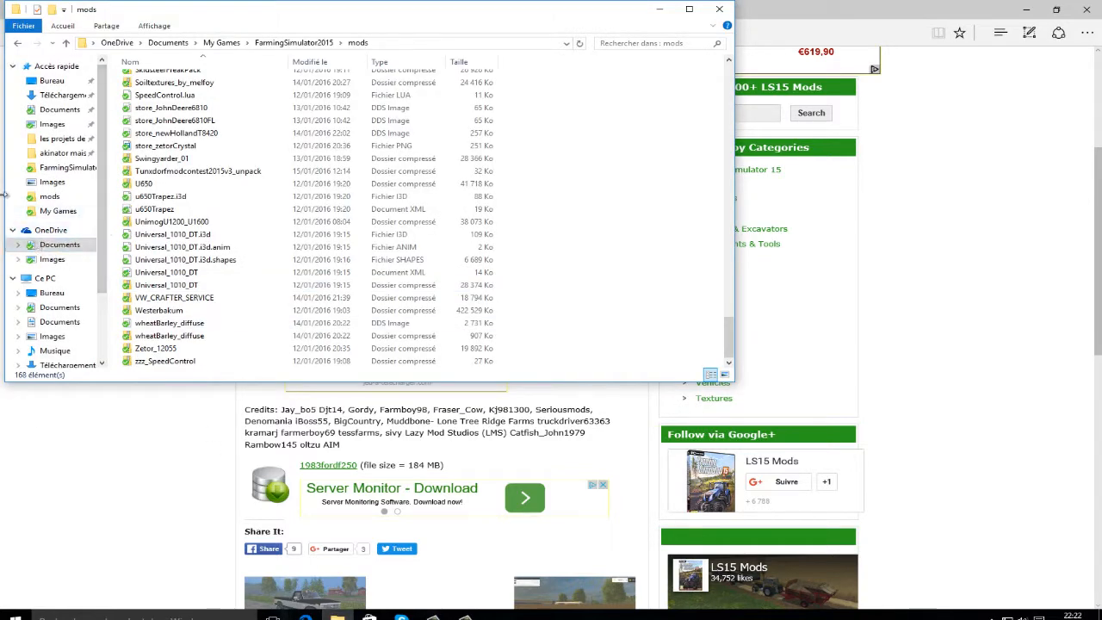
pyautogui.click(66, 95)
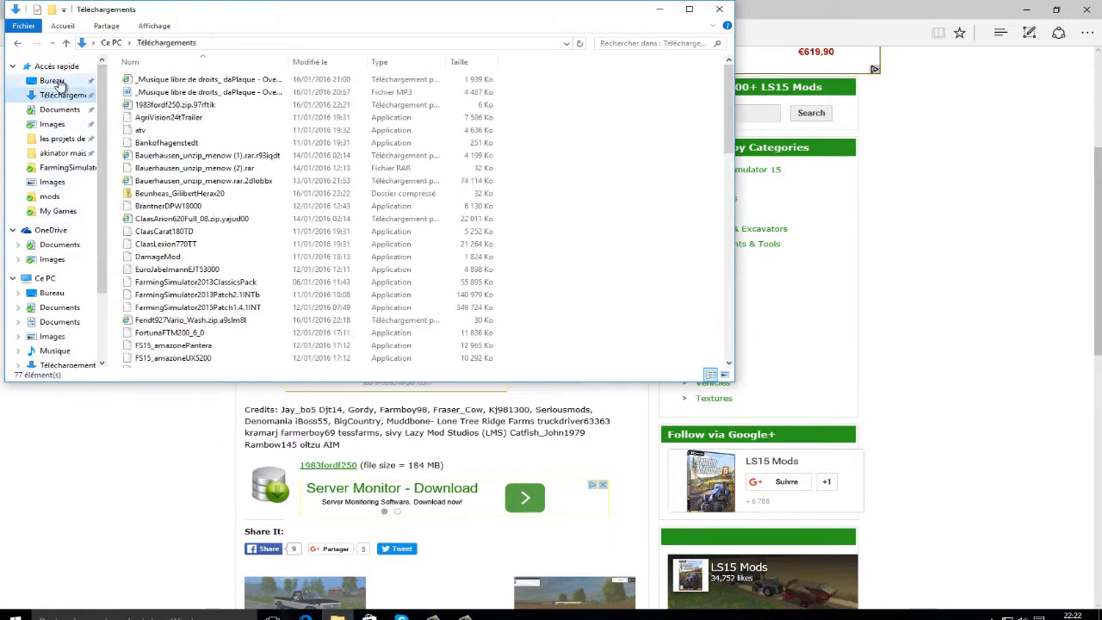
# - Look through the files in Téléchargements and try to open the Beunheas_GilibertHerax20 compressed folder
pyautogui.scroll(-2, 258, 197)
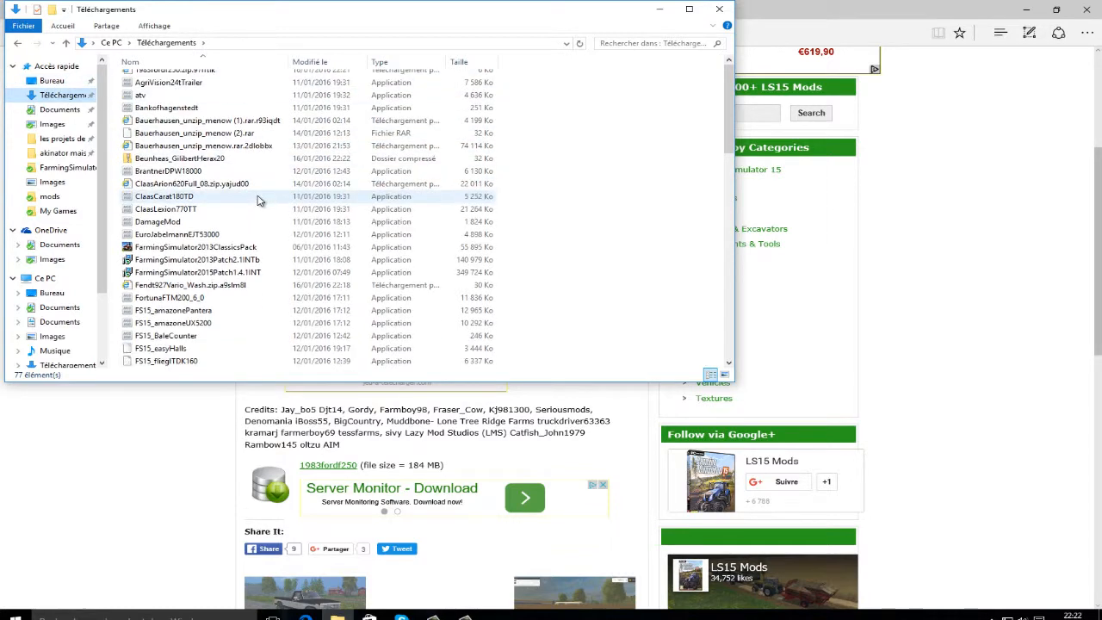
pyautogui.scroll(-8, 259, 201)
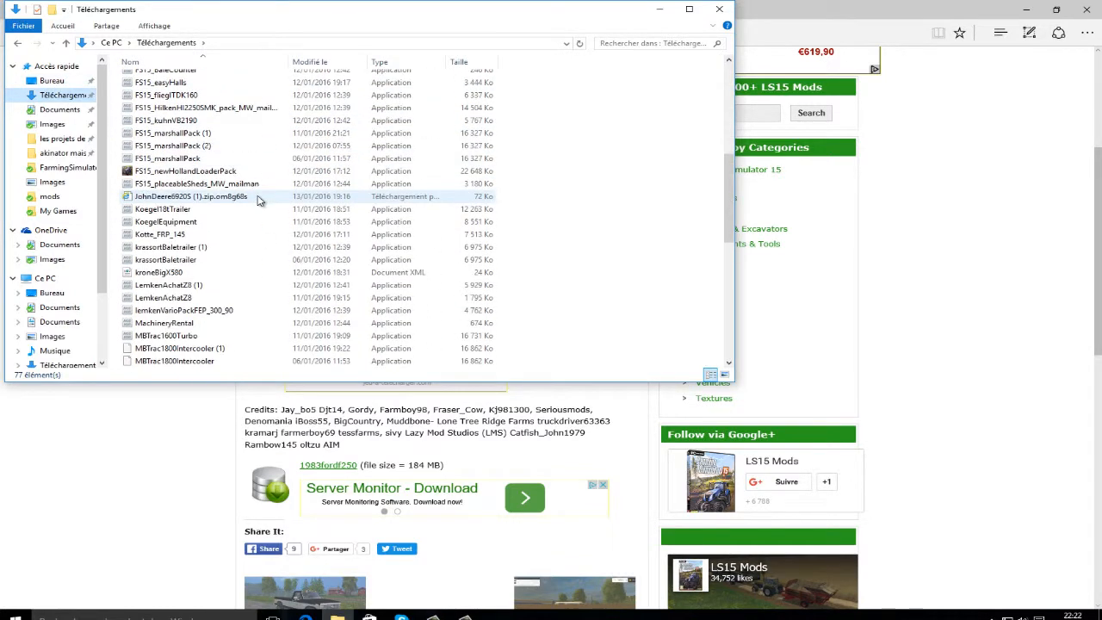
pyautogui.scroll(-7, 246, 300)
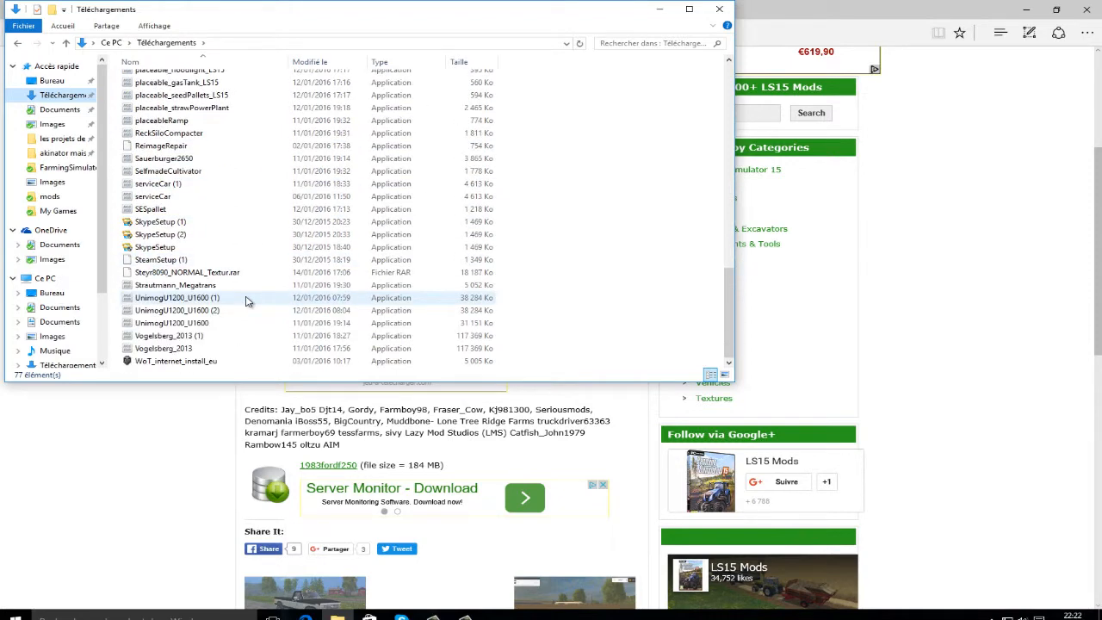
pyautogui.scroll(10, 141, 283)
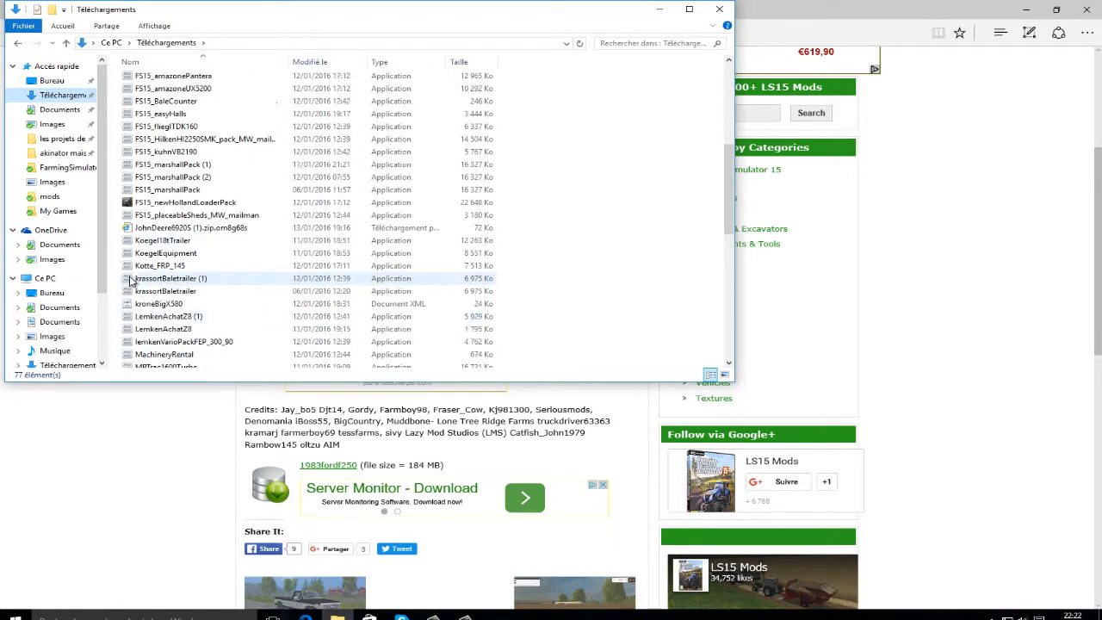
pyautogui.scroll(7, 131, 281)
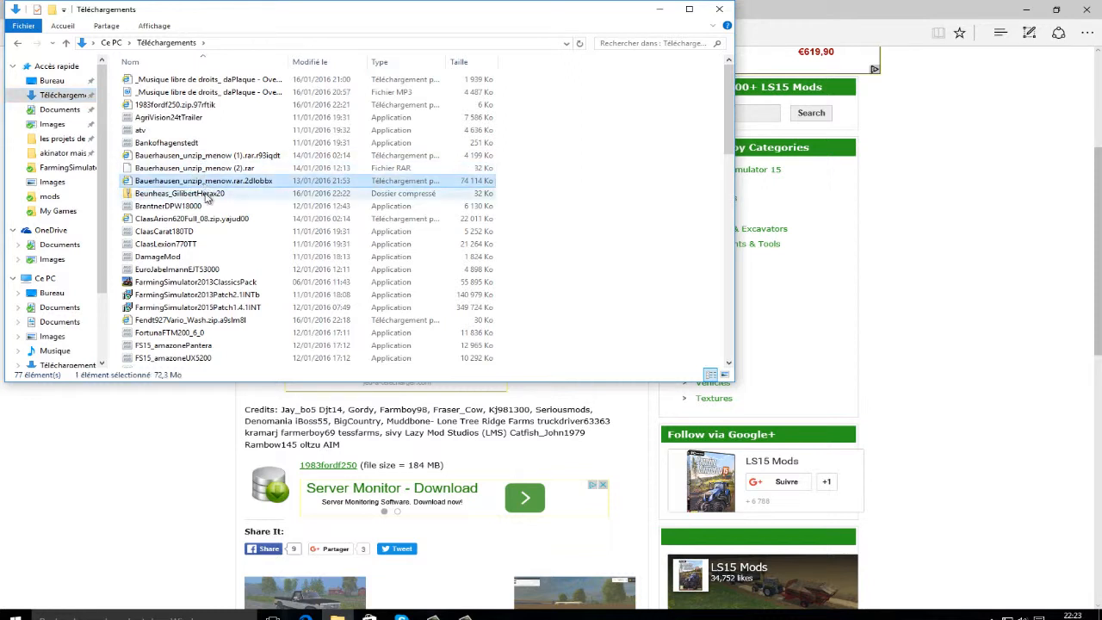
pyautogui.click(206, 193)
pyautogui.doubleClick(207, 193)
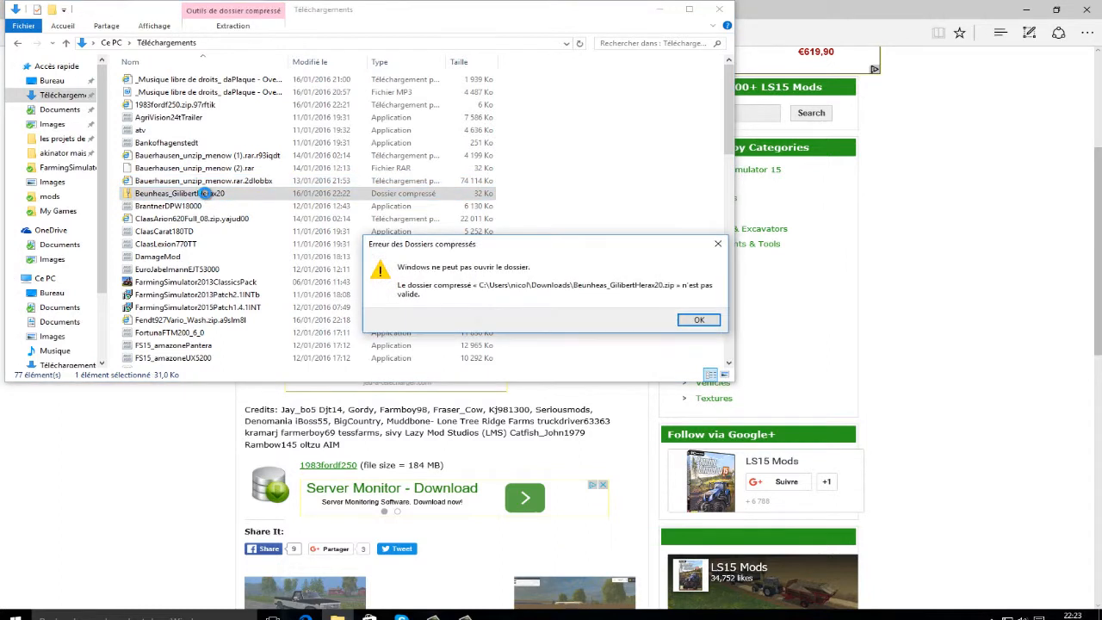
pyautogui.click(699, 320)
pyautogui.click(170, 192)
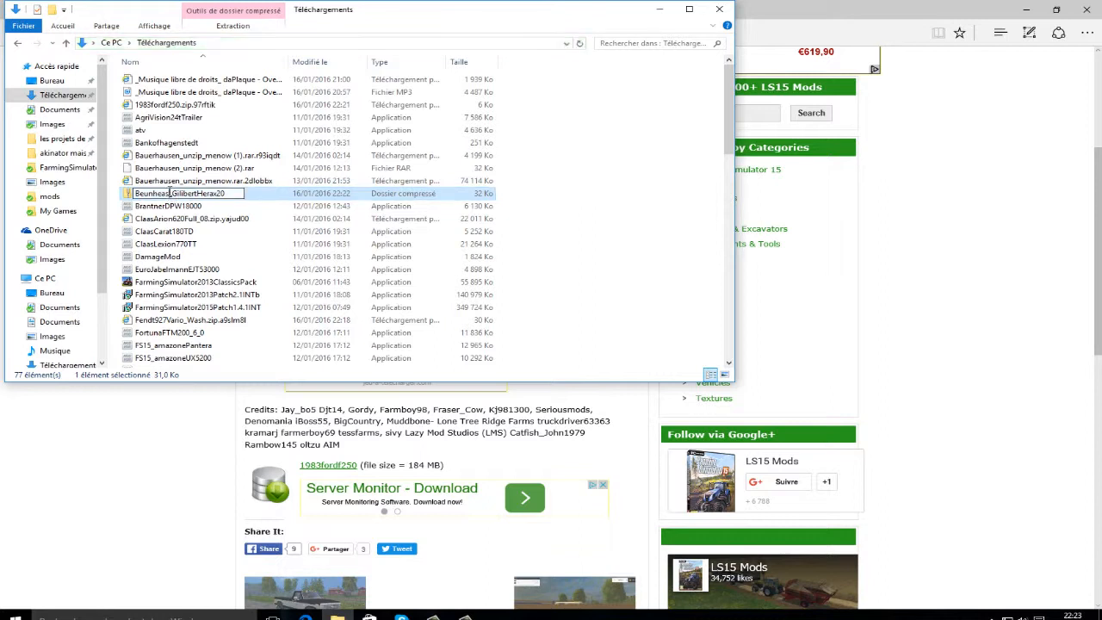
pyautogui.click(422, 193)
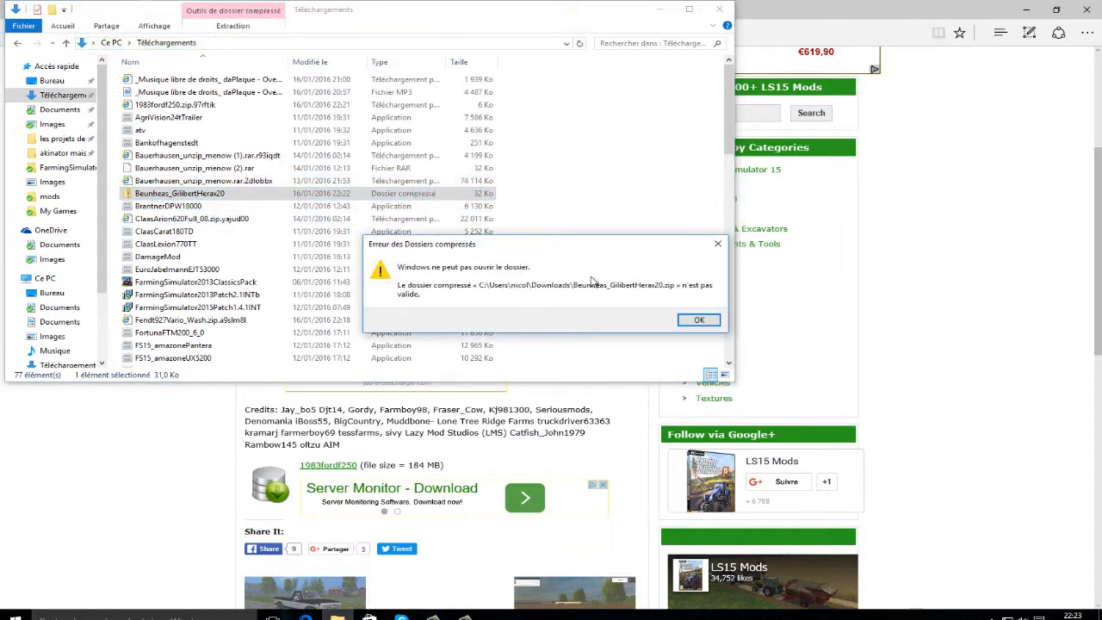
pyautogui.click(699, 320)
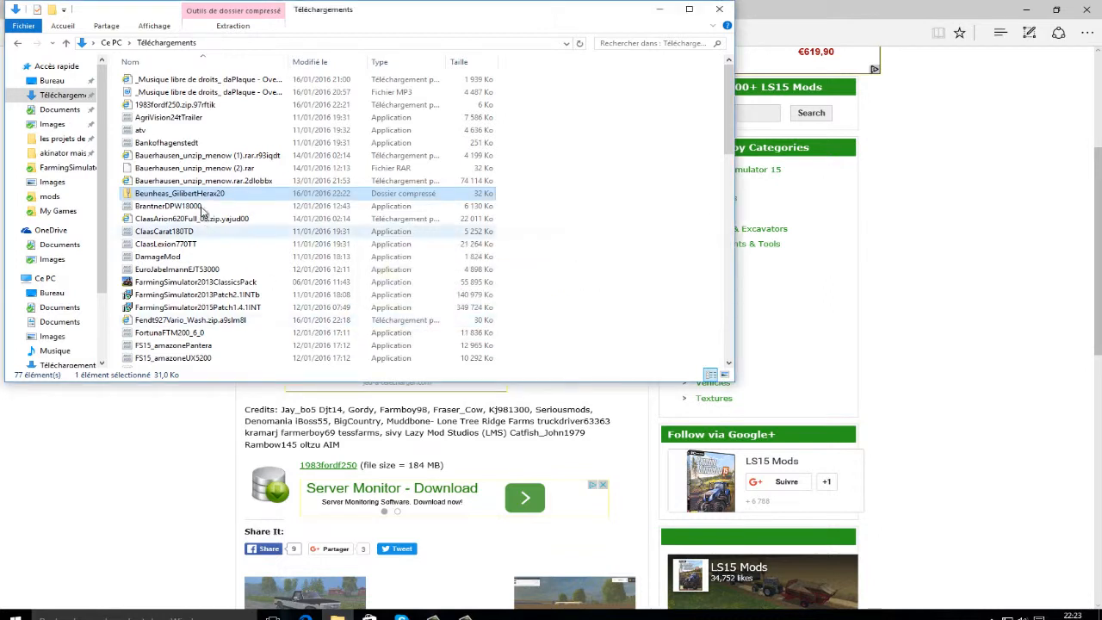
# - Move the three Bauerhausen_unzip_menow files one by one from Téléchargements into the Documents folder under Ce PC
pyautogui.click(228, 157)
pyautogui.moveTo(232, 163); pyautogui.dragTo(120, 142)
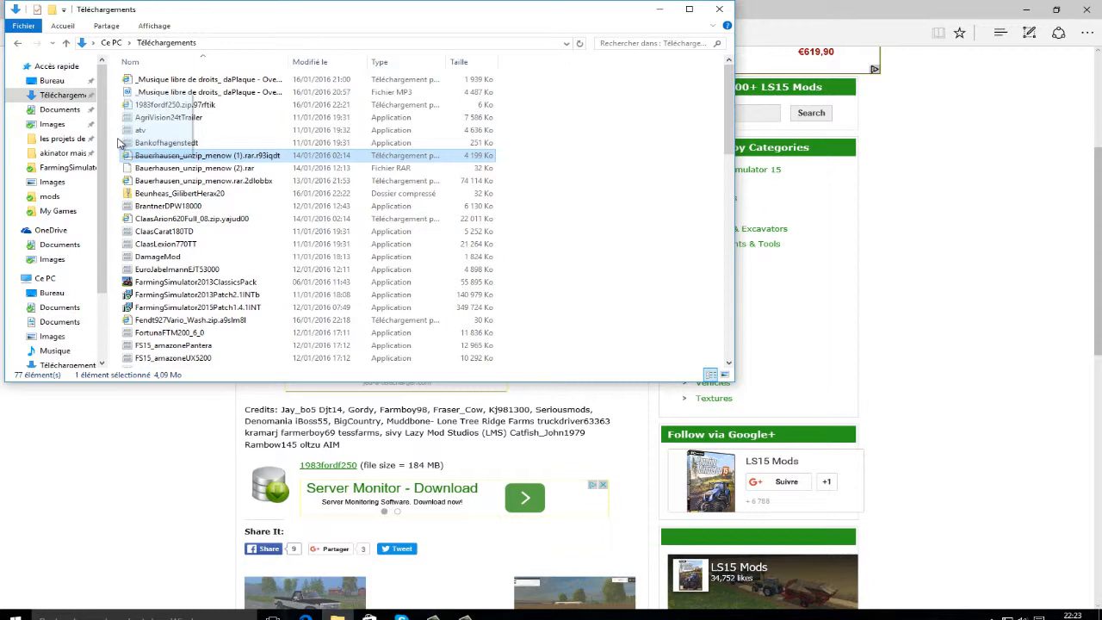
pyautogui.click(60, 244)
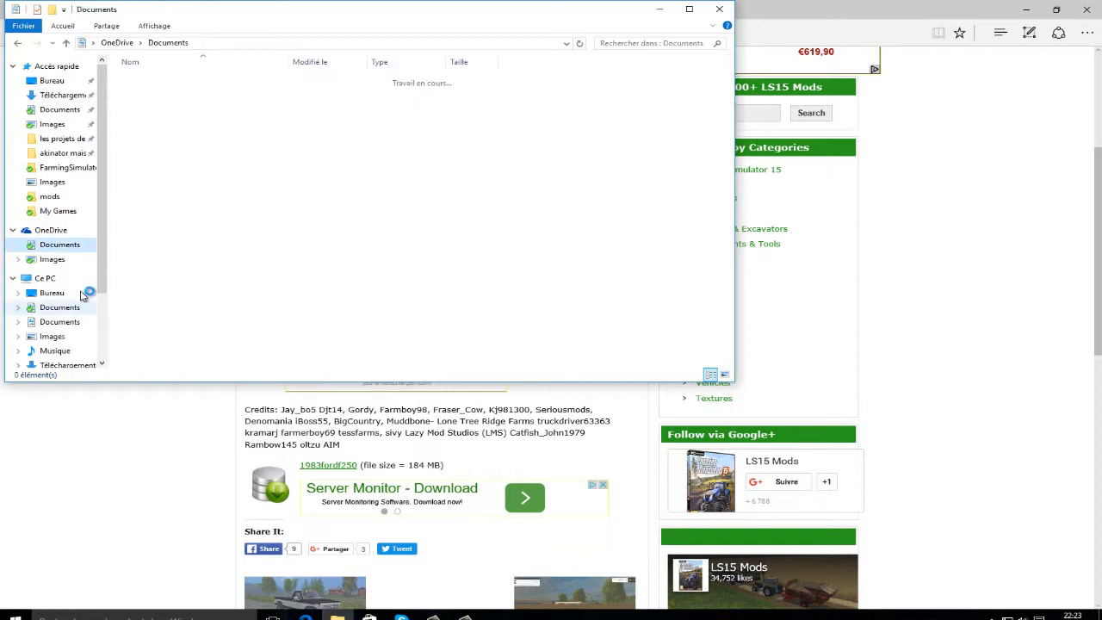
pyautogui.hotkey('alt', 'Left')
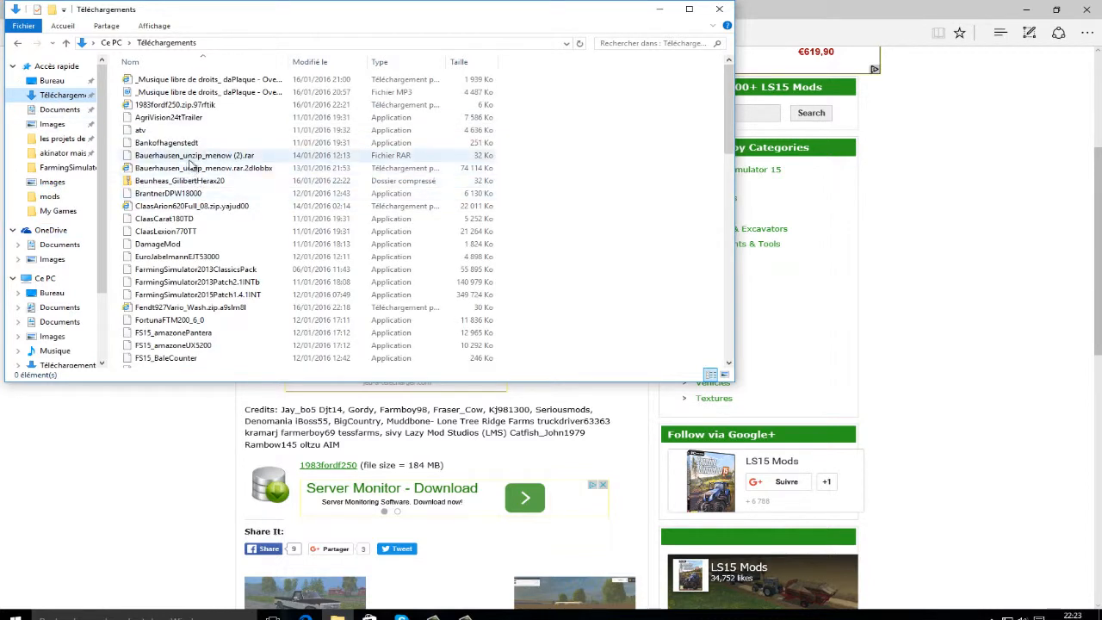
pyautogui.click(155, 160)
pyautogui.moveTo(155, 161); pyautogui.dragTo(60, 312)
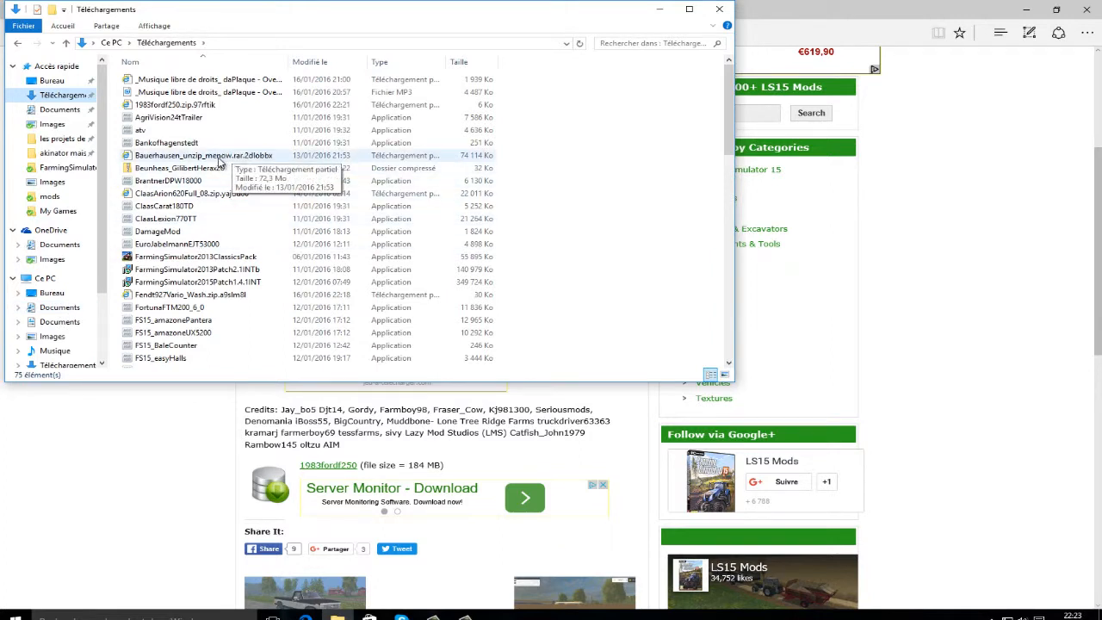
pyautogui.moveTo(209, 160); pyautogui.dragTo(72, 306)
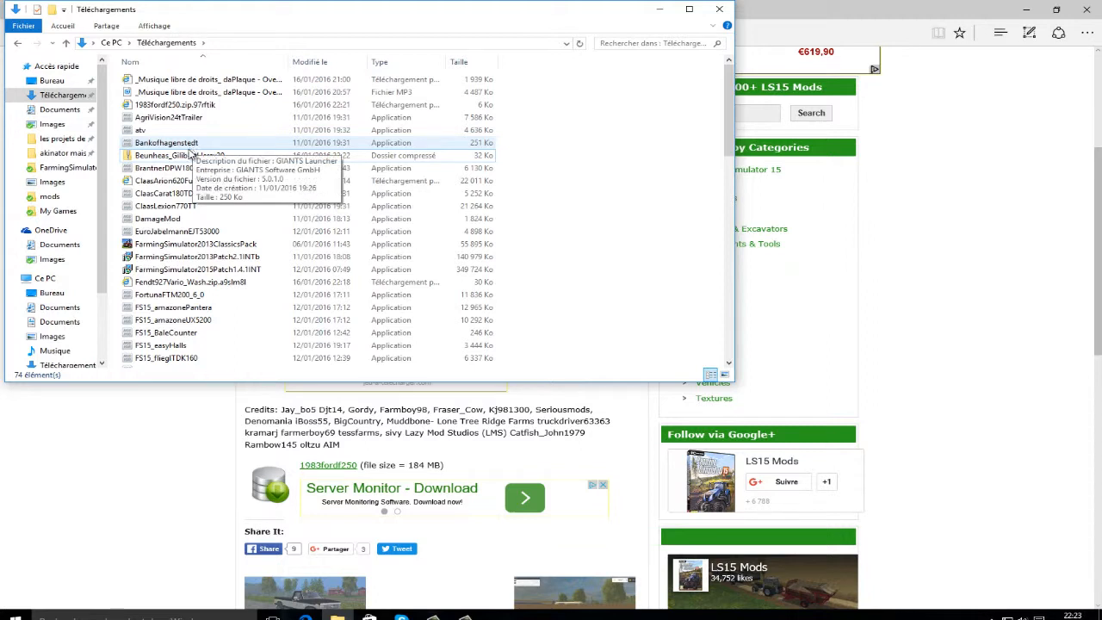
# - Move the three Bauerhausen_unzip_menow files from Documents into My Games and on into its FarmingSimulator2015 folder, and open that folder
pyautogui.moveTo(190, 152)
pyautogui.mouseDown()
pyautogui.moveTo(159, 121)
pyautogui.moveTo(65, 245)
pyautogui.moveTo(56, 322)
pyautogui.moveTo(198, 157)
pyautogui.mouseUp()
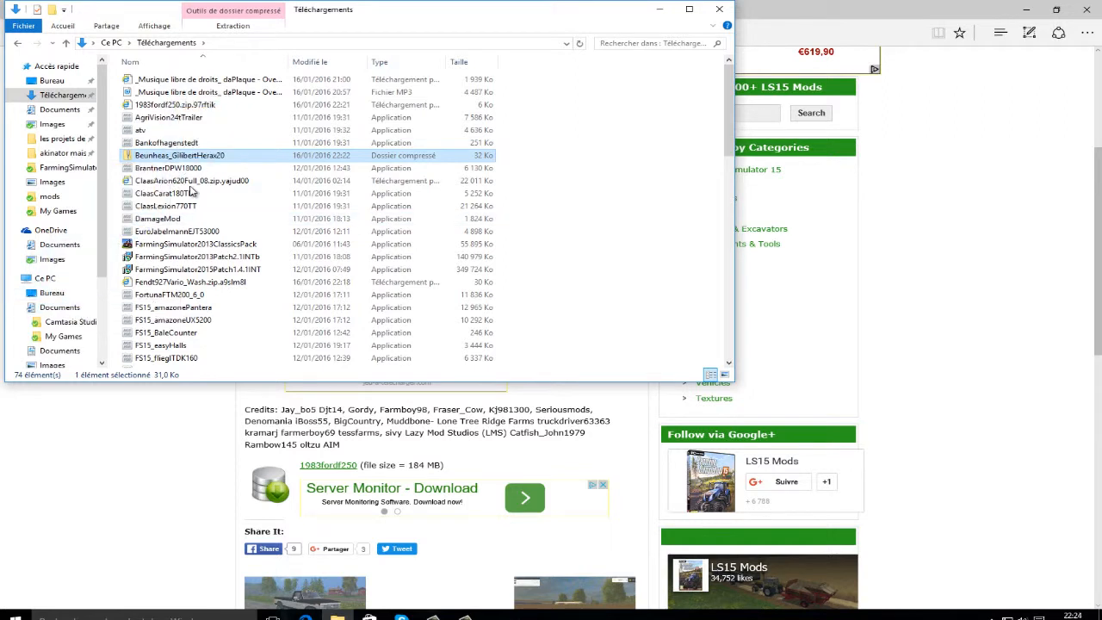
pyautogui.click(60, 312)
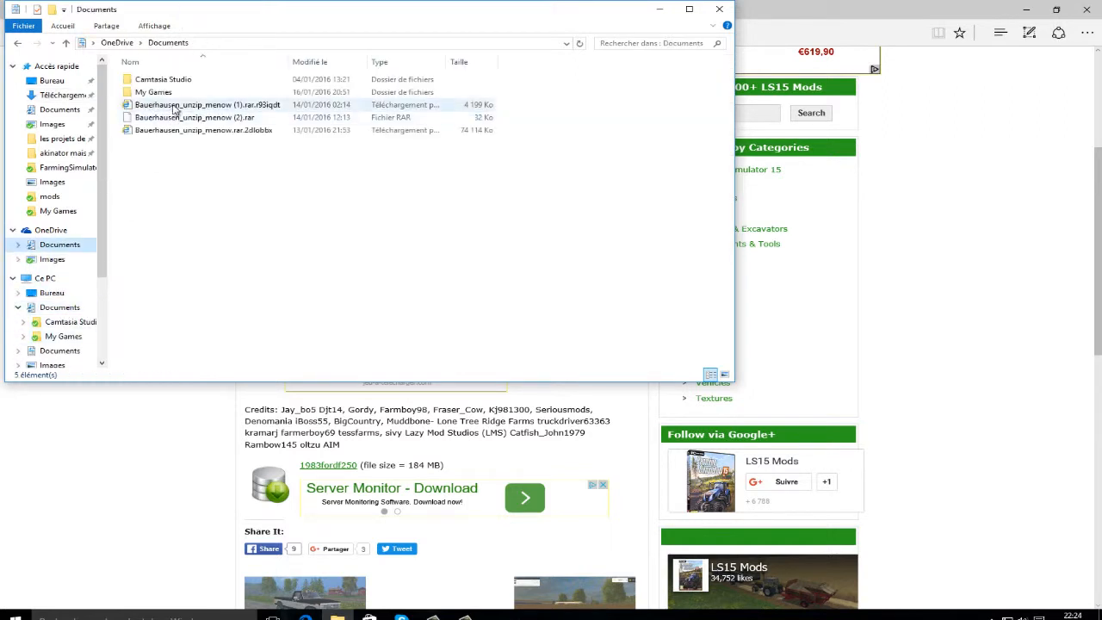
pyautogui.moveTo(175, 109); pyautogui.dragTo(155, 93)
pyautogui.doubleClick(155, 93)
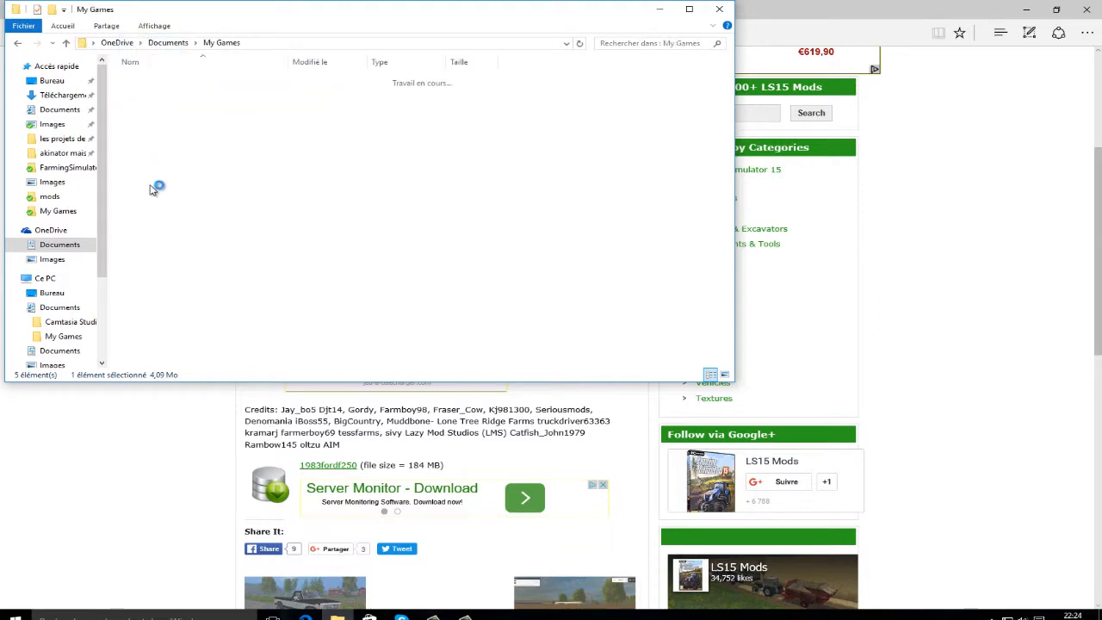
pyautogui.moveTo(172, 120); pyautogui.dragTo(215, 105)
pyautogui.click(239, 143)
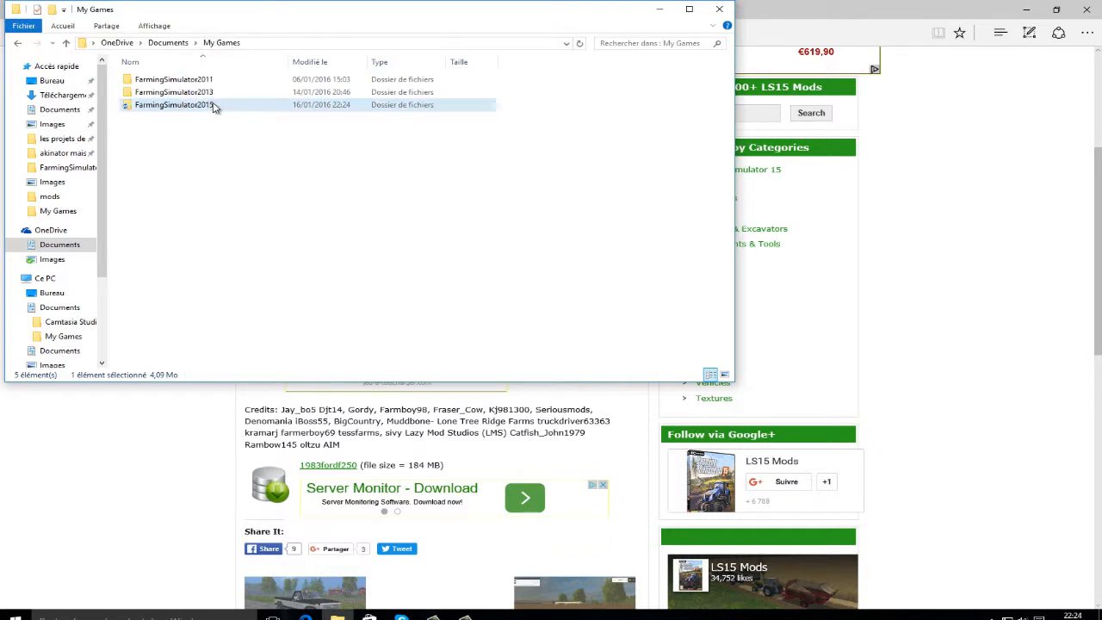
pyautogui.doubleClick(215, 105)
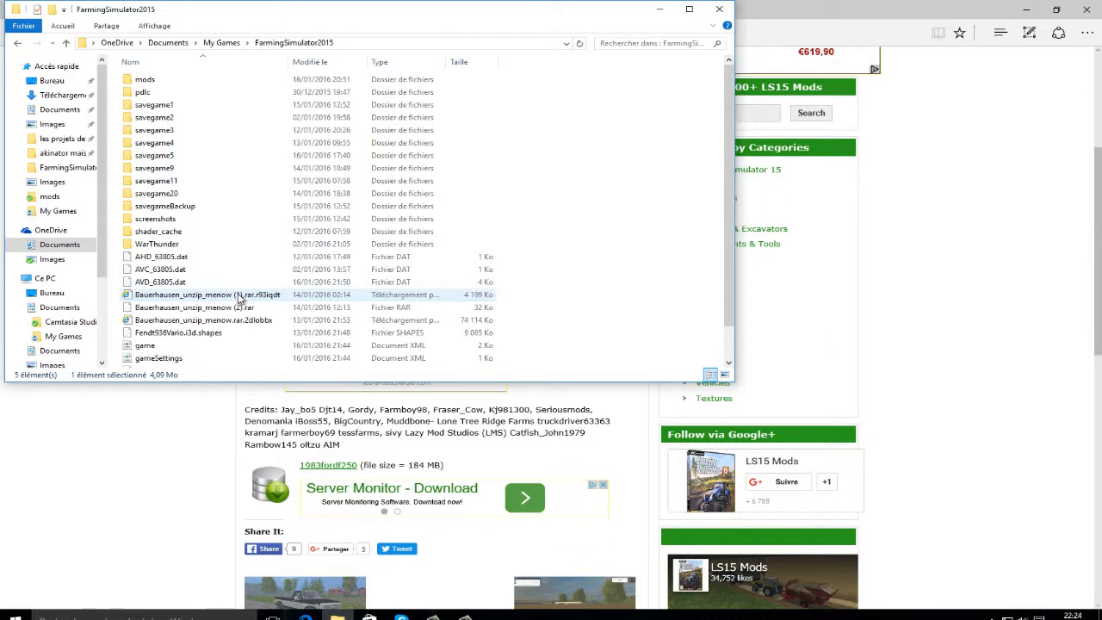
# - Move the three Bauerhausen_unzip_menow files into the mods folder of FarmingSimulator2015, dismissing the accidentally opened Internet Explorer download list
pyautogui.moveTo(239, 297); pyautogui.dragTo(183, 78)
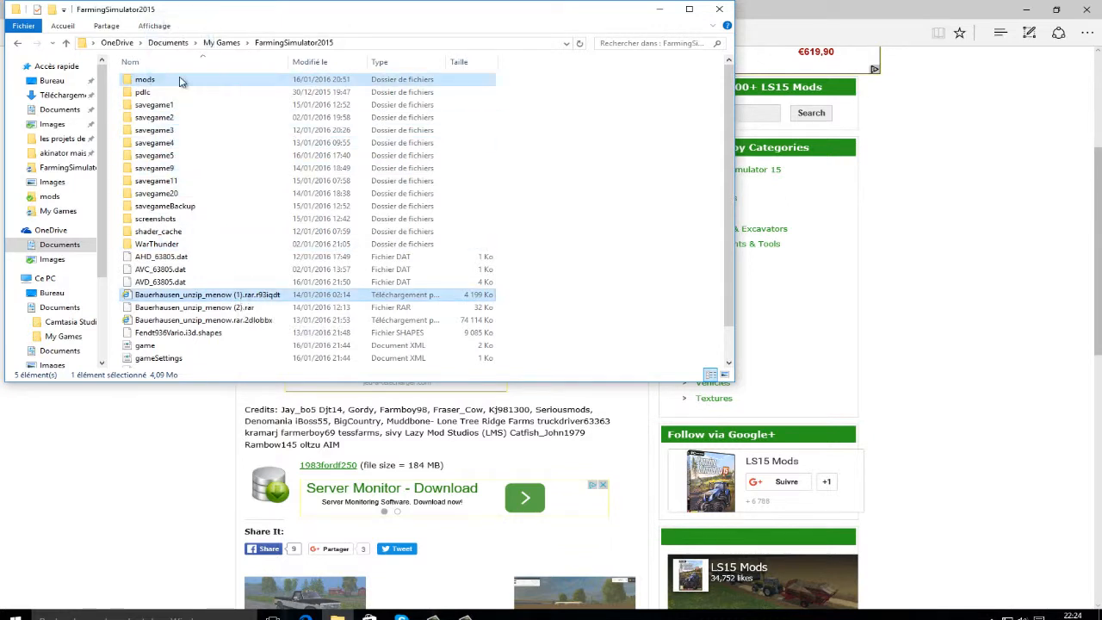
pyautogui.moveTo(220, 293); pyautogui.dragTo(194, 103)
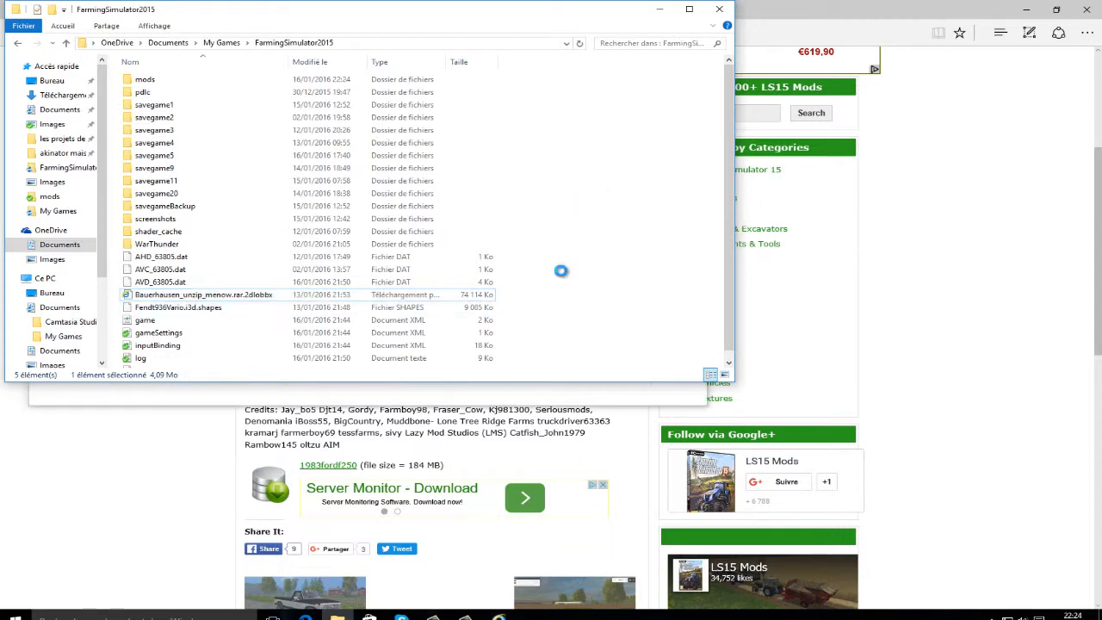
pyautogui.click(664, 7)
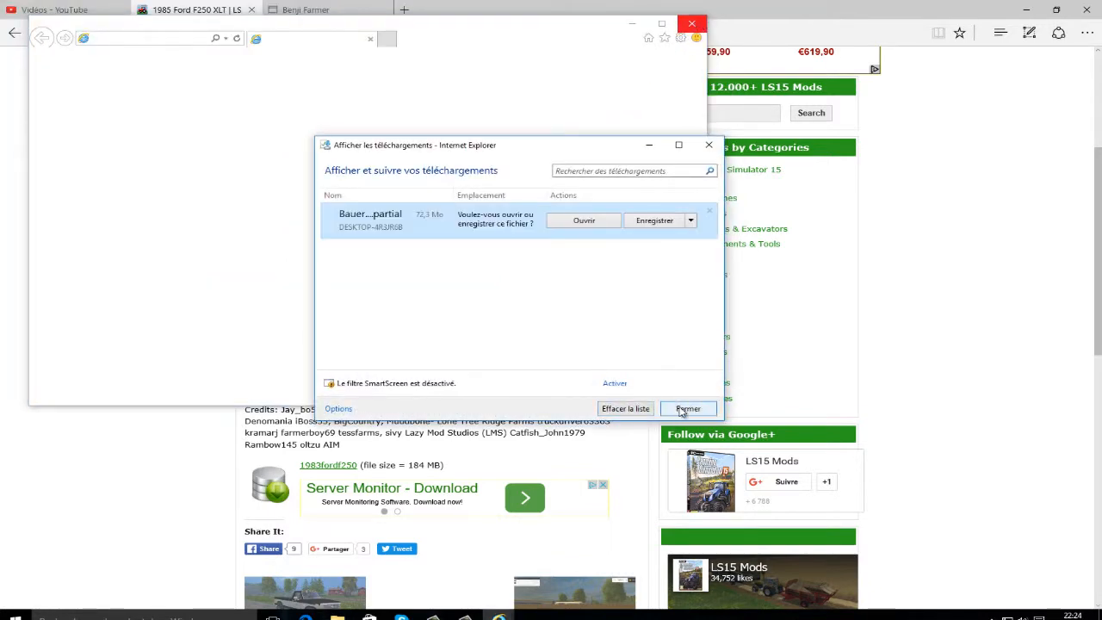
pyautogui.click(685, 410)
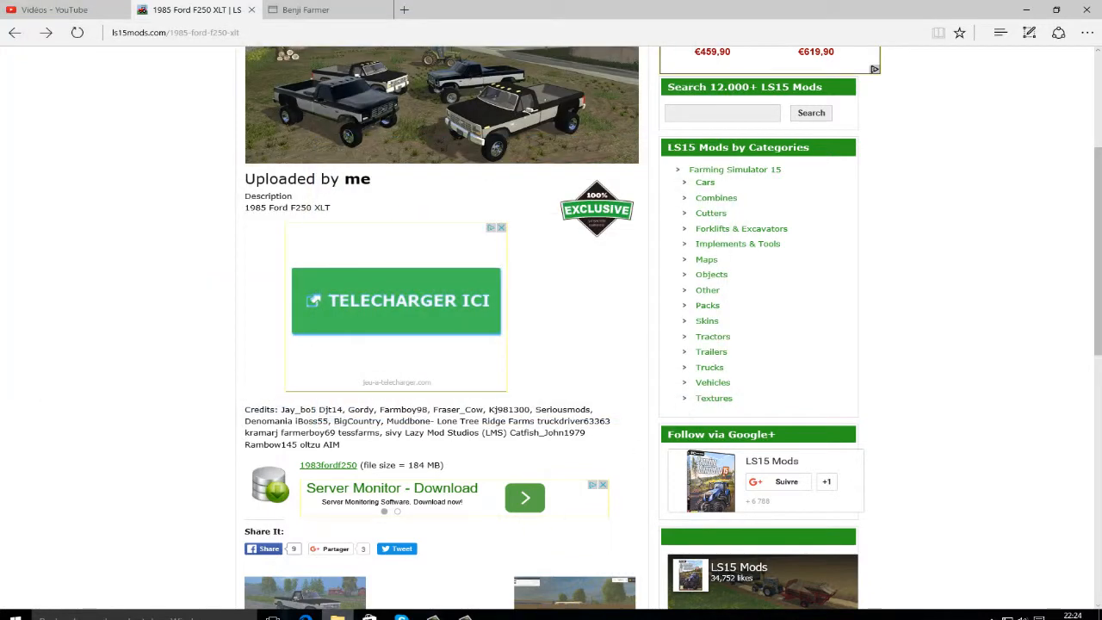
pyautogui.click(349, 614)
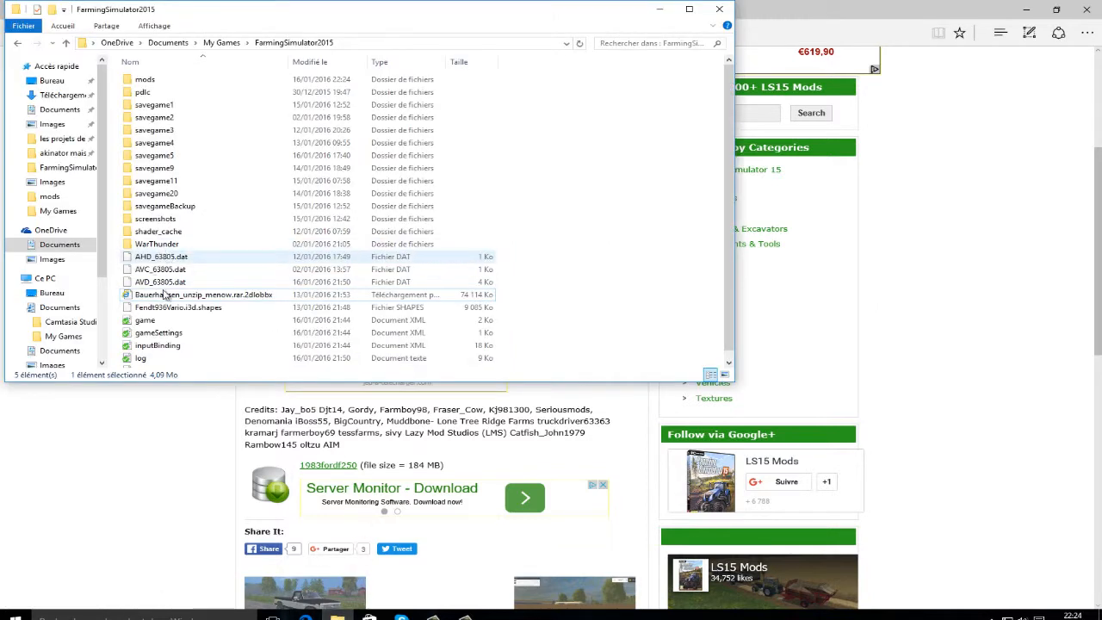
pyautogui.moveTo(207, 294); pyautogui.dragTo(200, 81)
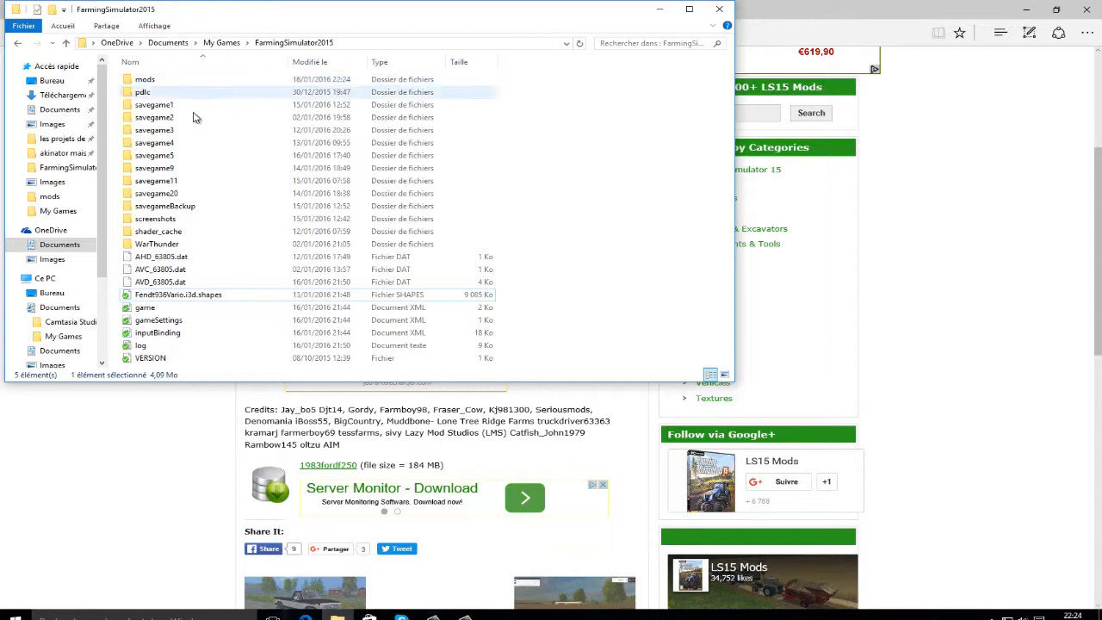
# - Move the Beunheas_GilibertHerax20 zip from Téléchargements into Documents and on into the My Games folder
pyautogui.click(67, 94)
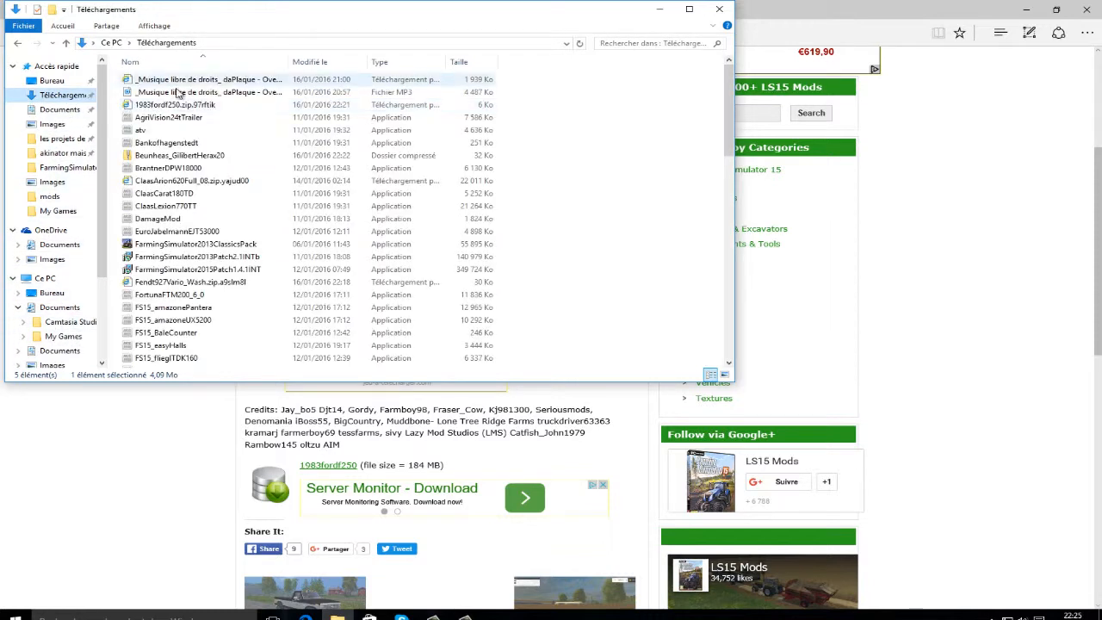
pyautogui.moveTo(192, 160); pyautogui.dragTo(74, 315)
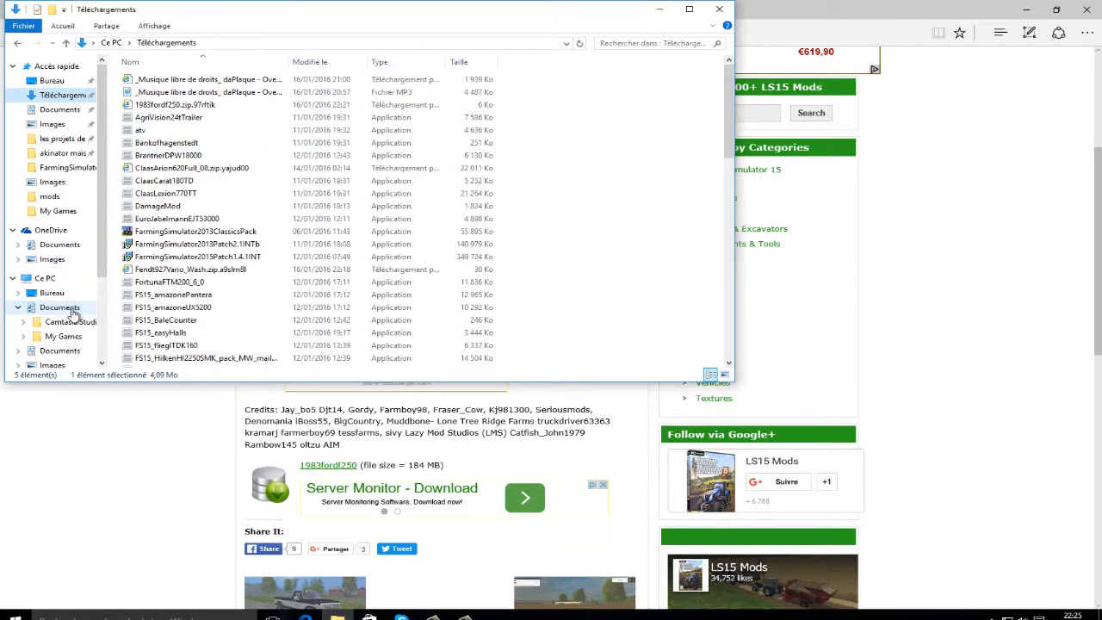
pyautogui.click(75, 310)
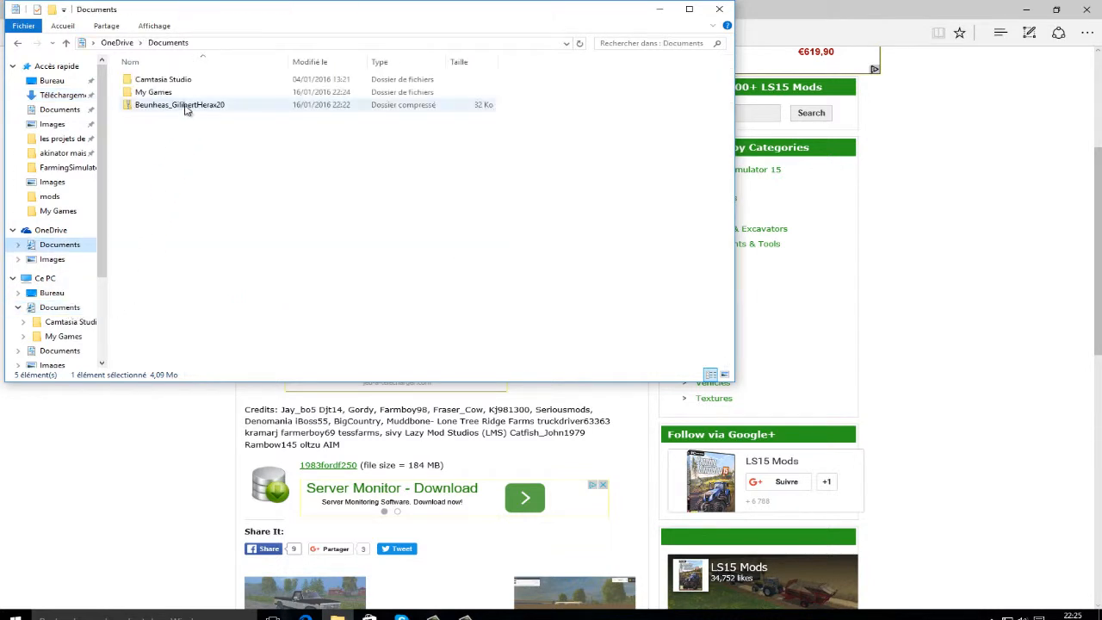
pyautogui.moveTo(187, 106); pyautogui.dragTo(179, 99)
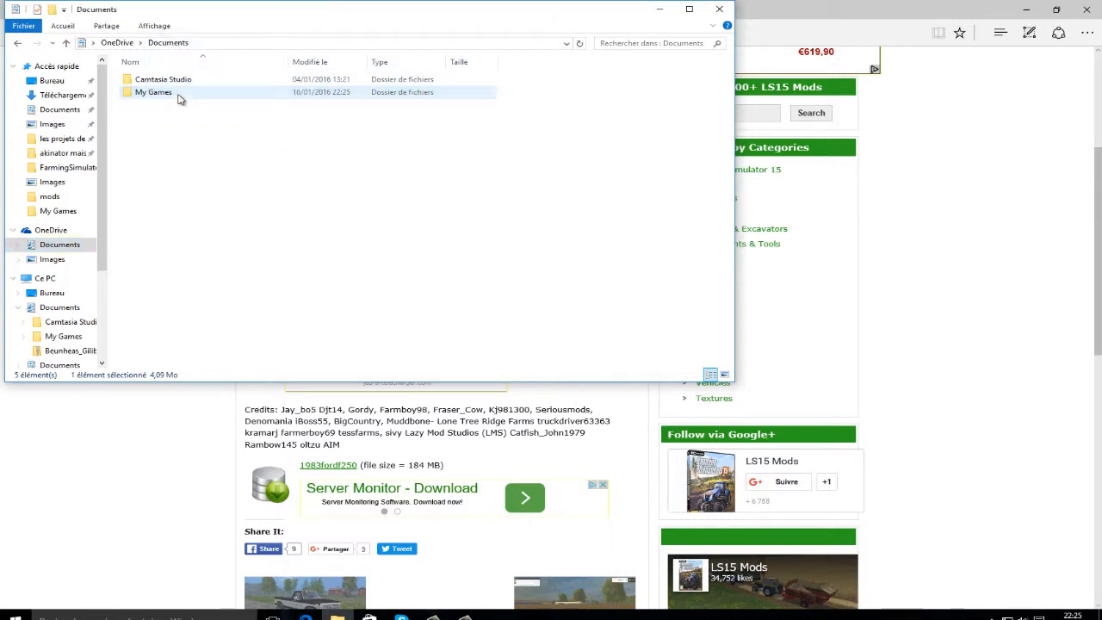
# - Move the Beunheas_GilibertHerax20 zip from My Games into FarmingSimulator2015 and on into its mods folder
pyautogui.doubleClick(258, 96)
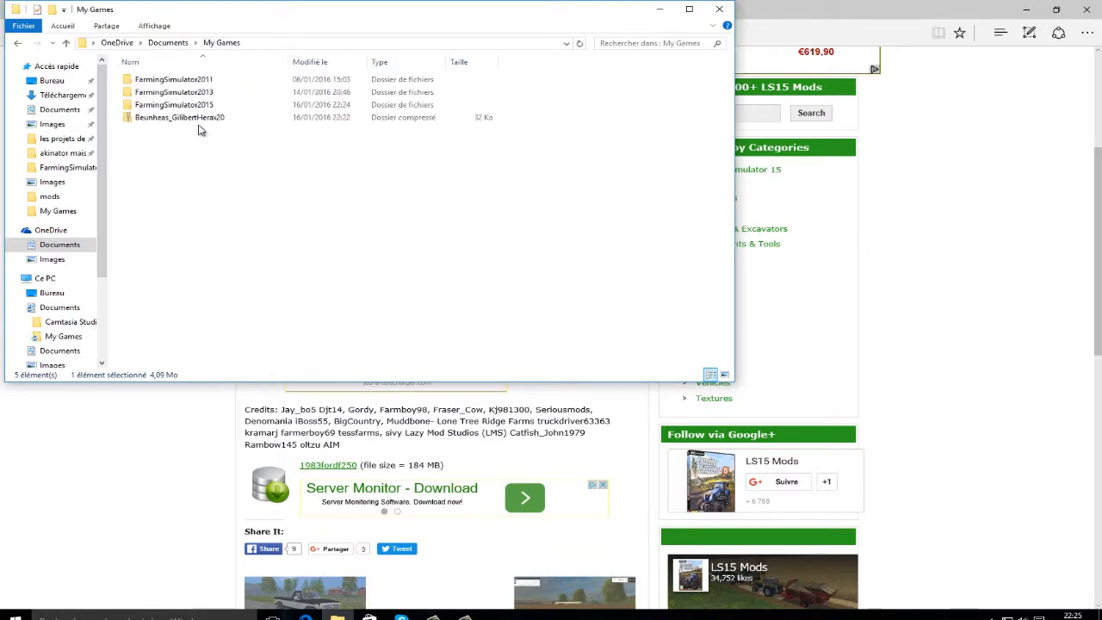
pyautogui.moveTo(201, 118); pyautogui.dragTo(204, 106)
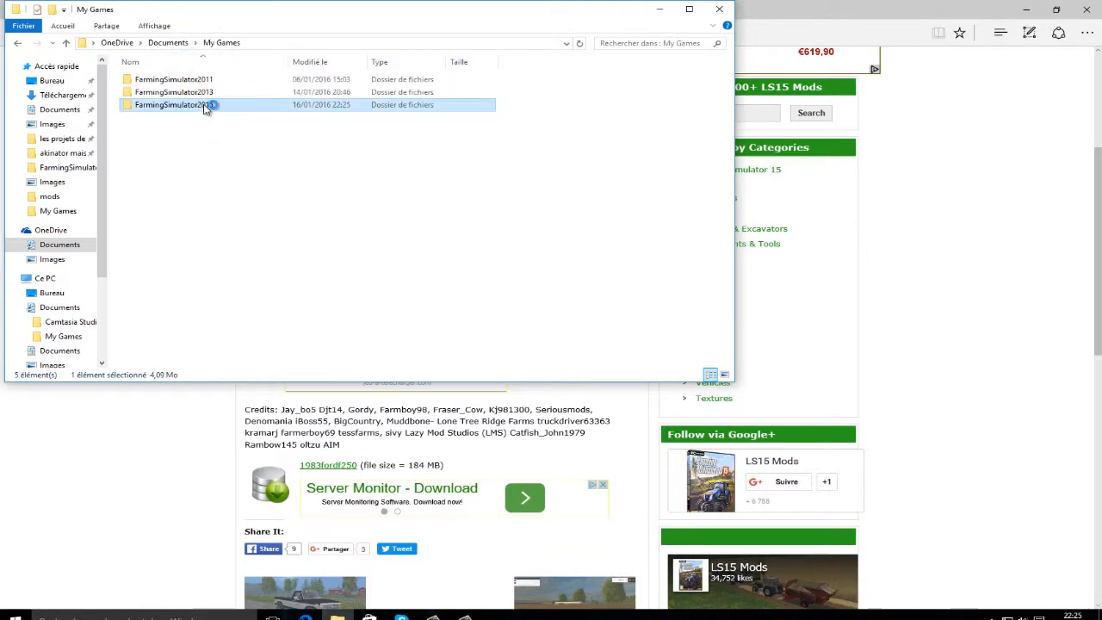
pyautogui.doubleClick(205, 106)
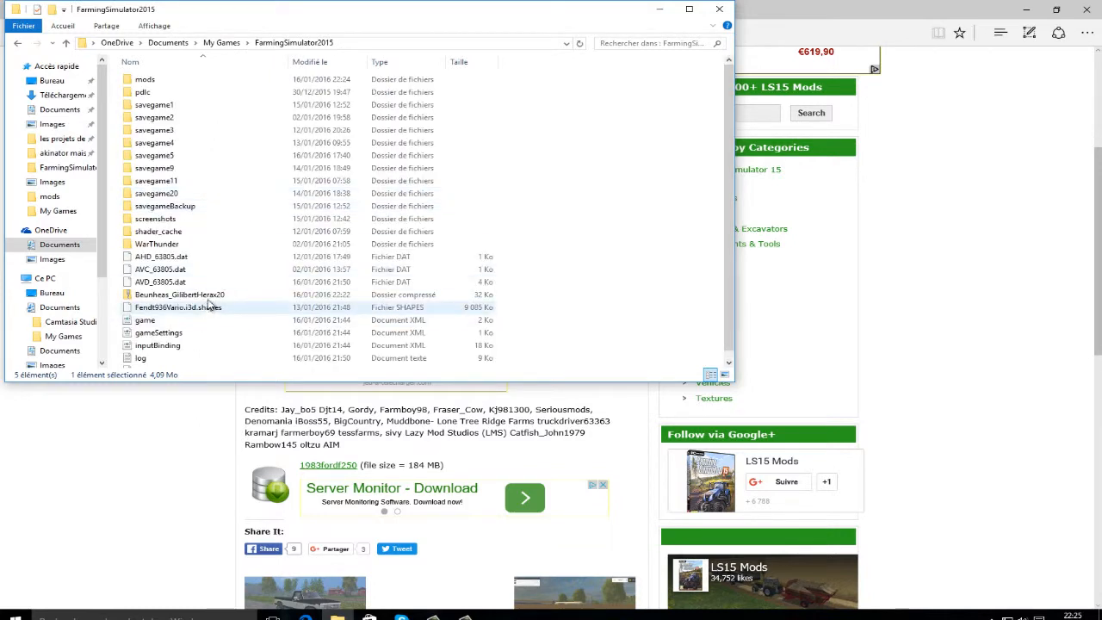
pyautogui.moveTo(209, 298); pyautogui.dragTo(210, 86)
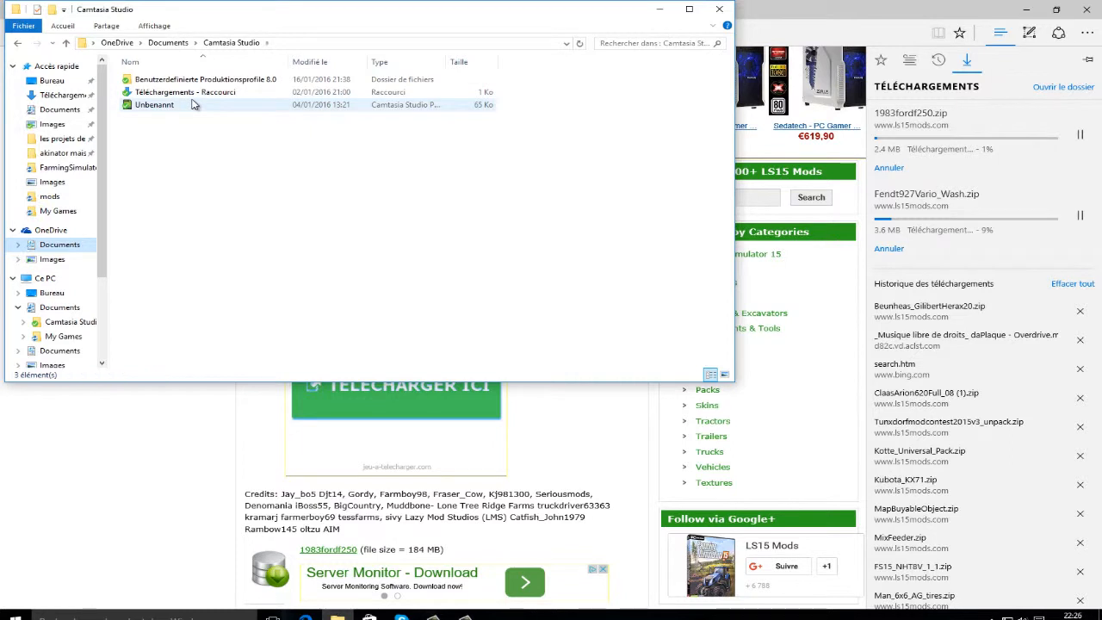
# - Go back from the Camtasia Studio folder to the Documents folder
pyautogui.click(151, 147)
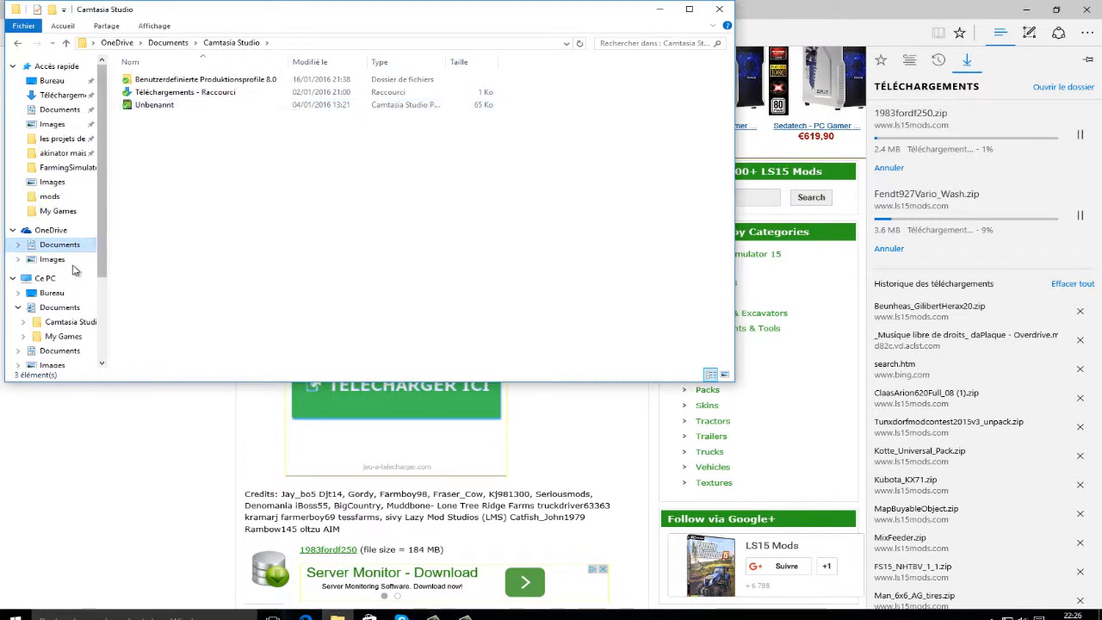
pyautogui.click(66, 312)
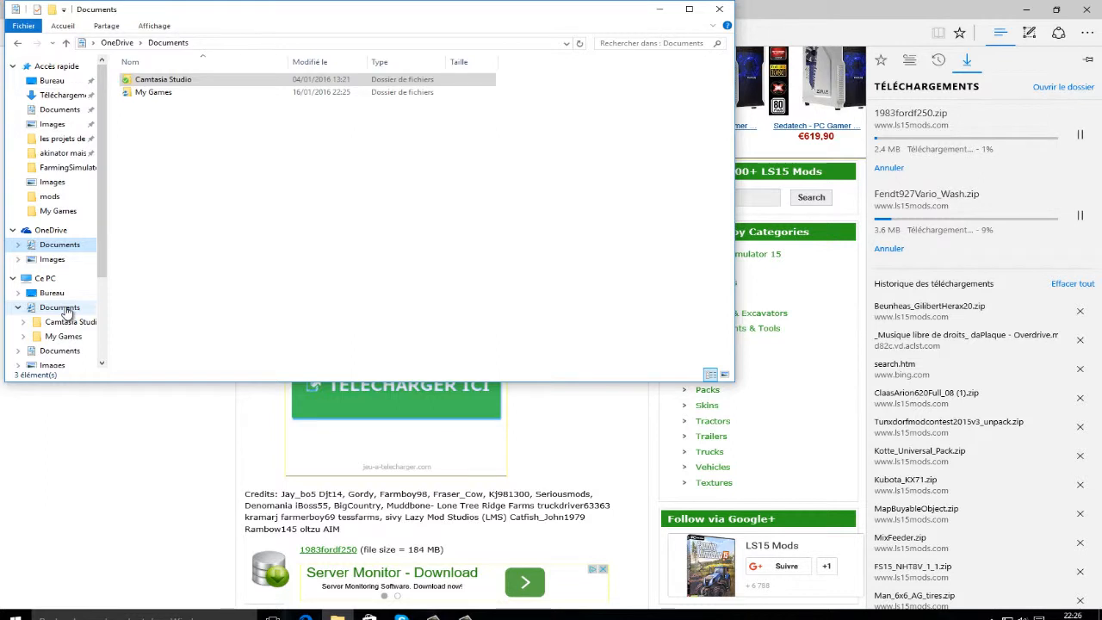
# - Open the FarmingSimulator2015 folder inside My Games and go back to Documents
pyautogui.click(188, 93)
pyautogui.doubleClick(187, 93)
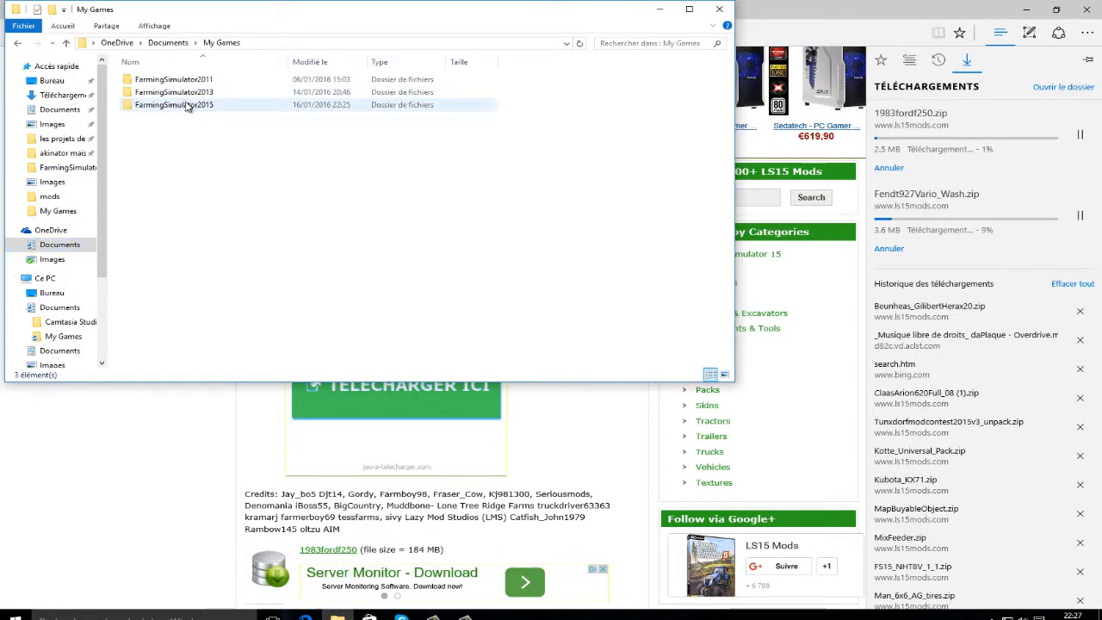
pyautogui.click(186, 105)
pyautogui.doubleClick(186, 105)
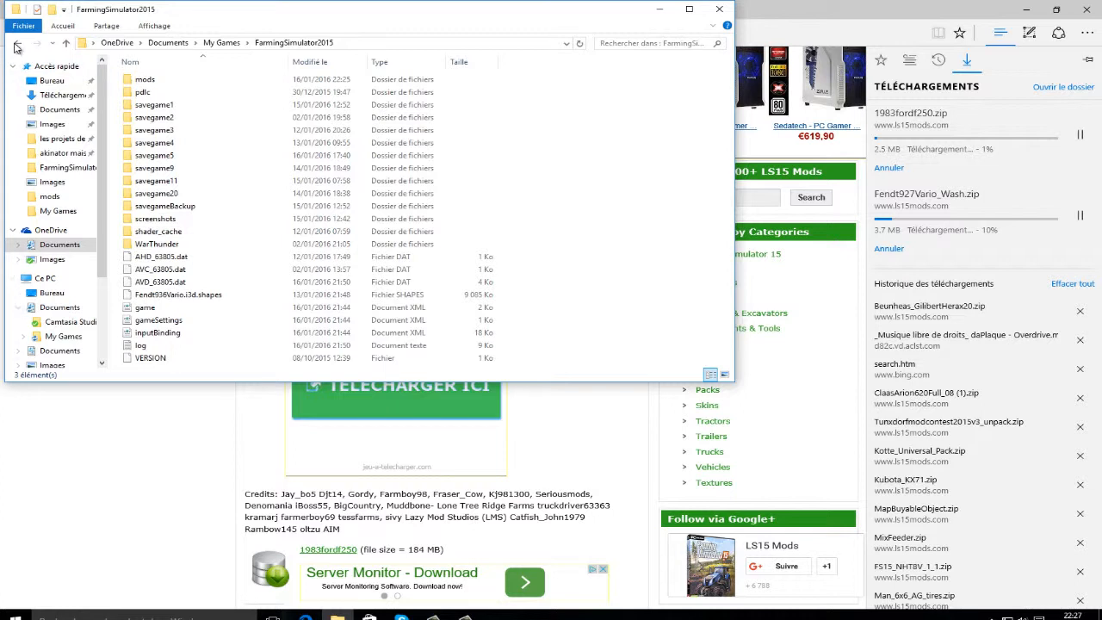
pyautogui.click(17, 44)
pyautogui.click(17, 44)
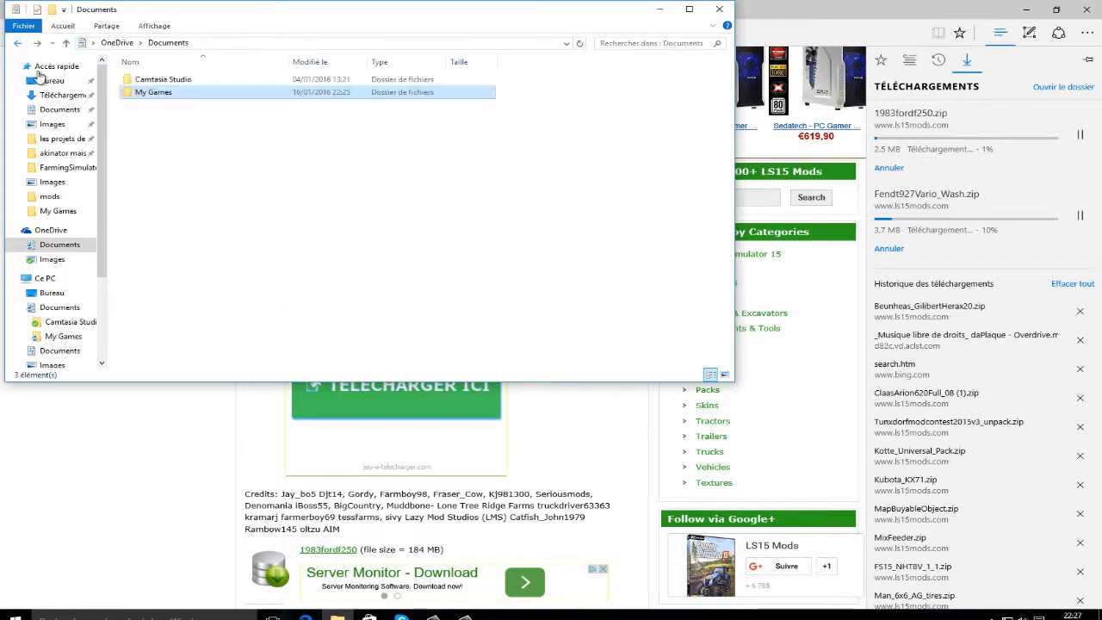
# - Open the mods folder of FarmingSimulator2015, going from Documents through My Games
pyautogui.doubleClick(171, 94)
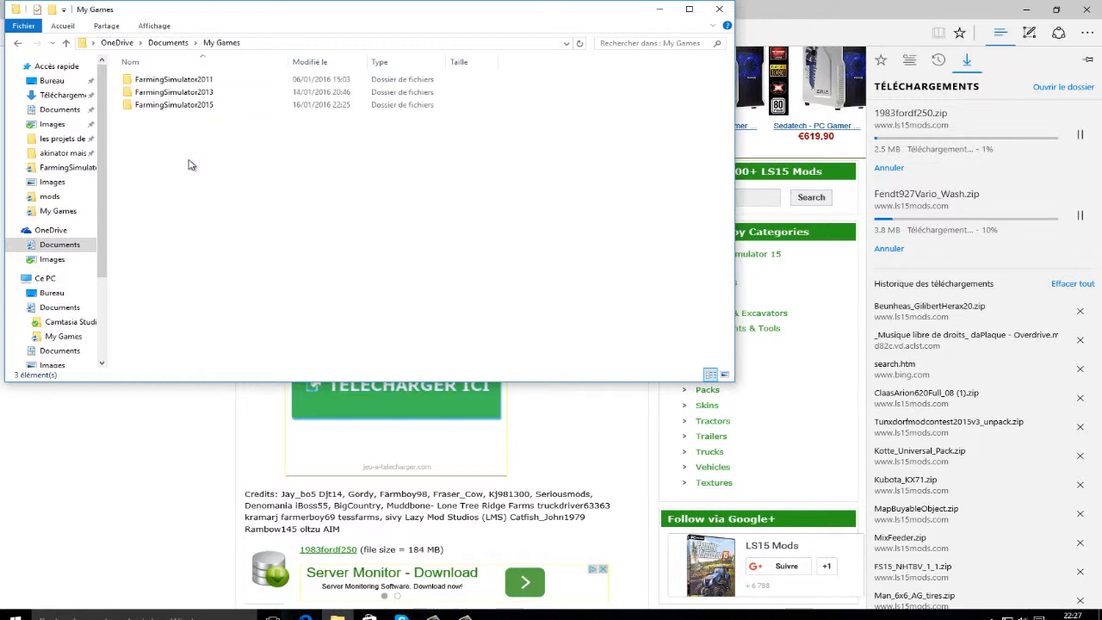
pyautogui.click(227, 107)
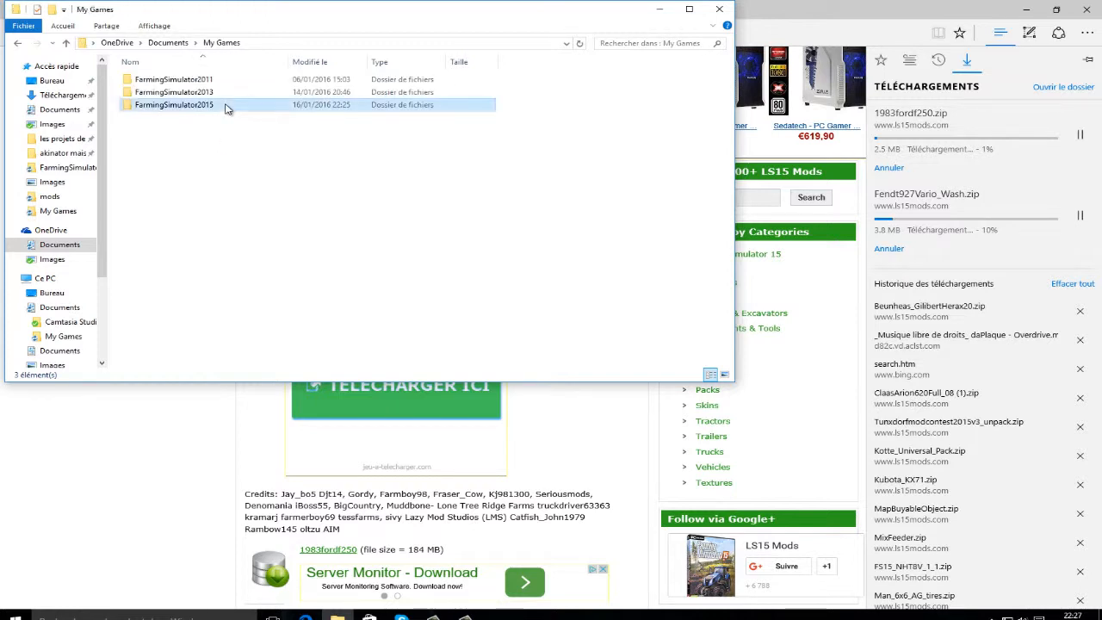
pyautogui.doubleClick(227, 106)
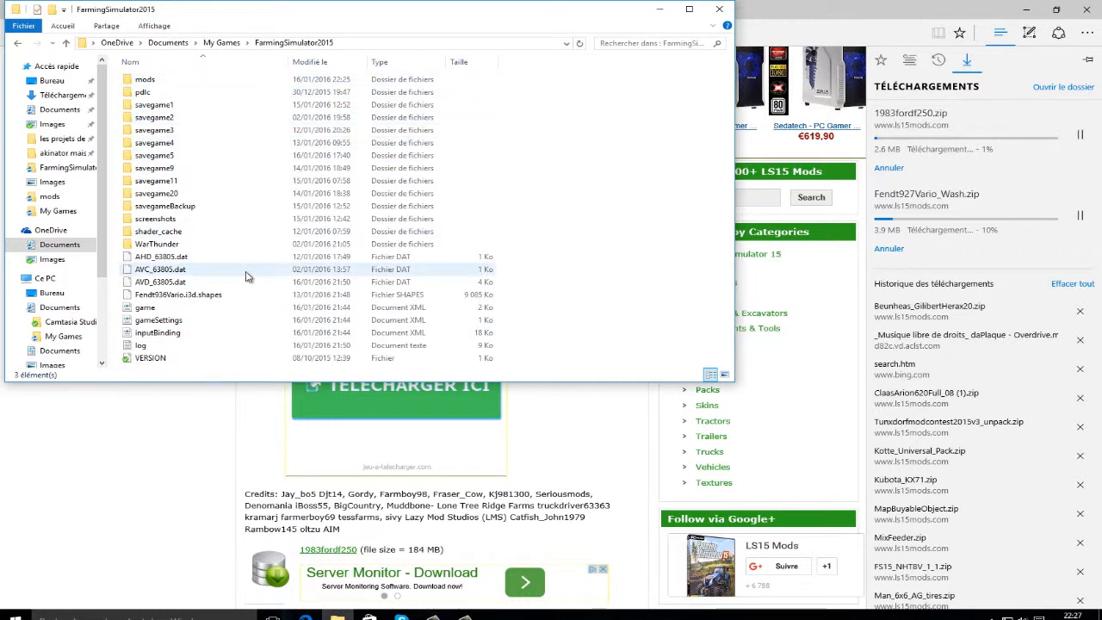
pyautogui.click(223, 81)
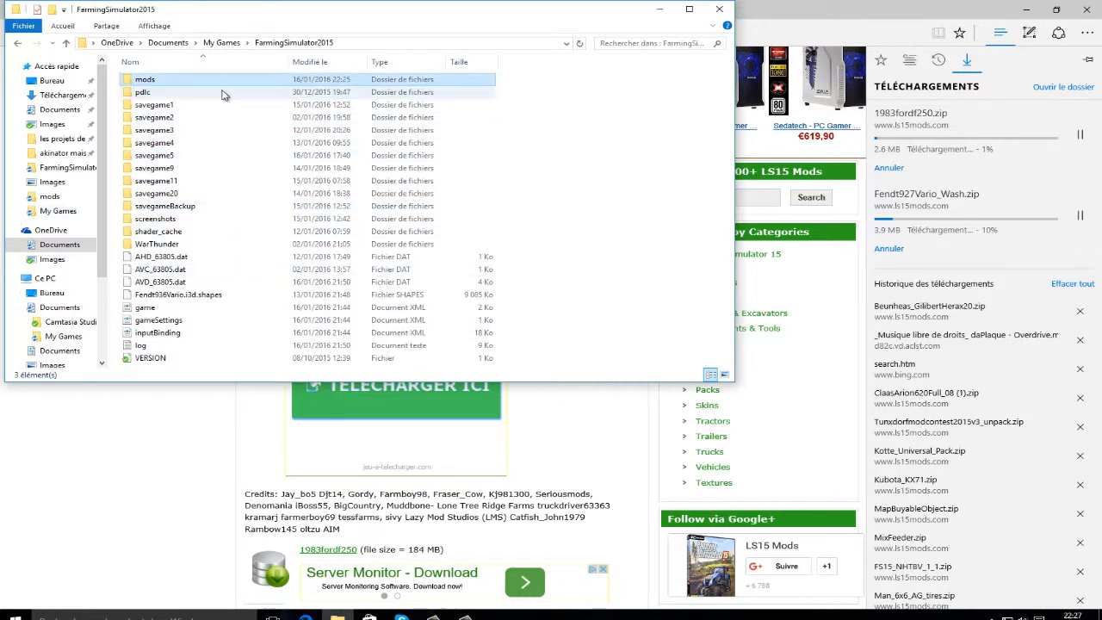
pyautogui.press('Return')
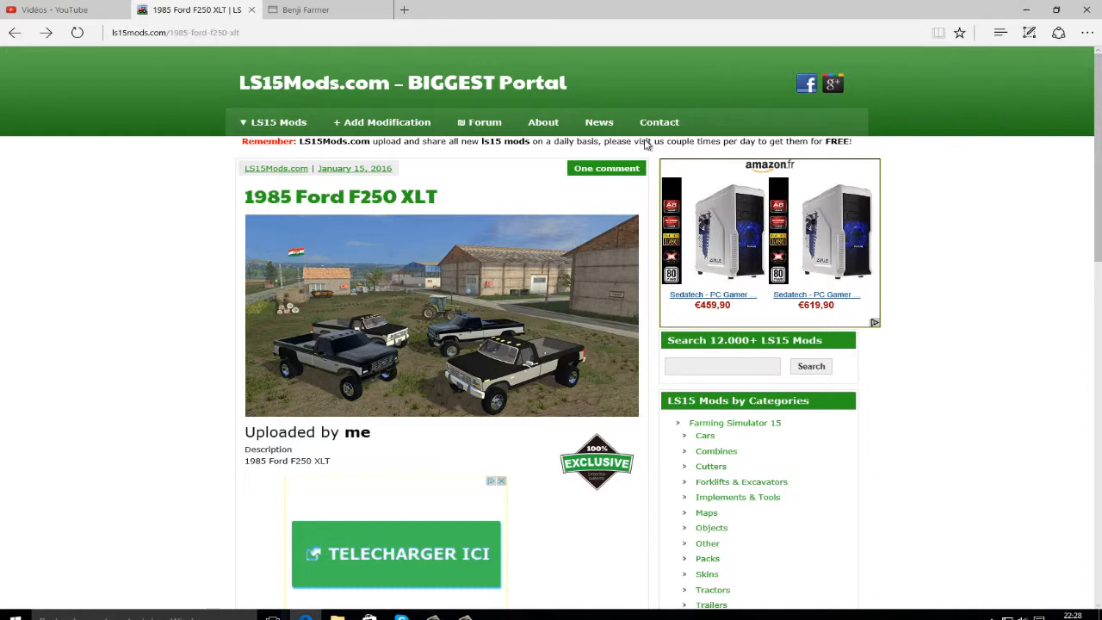
# - Clear the stray selection on the 1985 Ford F250 XLT page and minimize the browser window
pyautogui.moveTo(927, 252); pyautogui.dragTo(1040, 118)
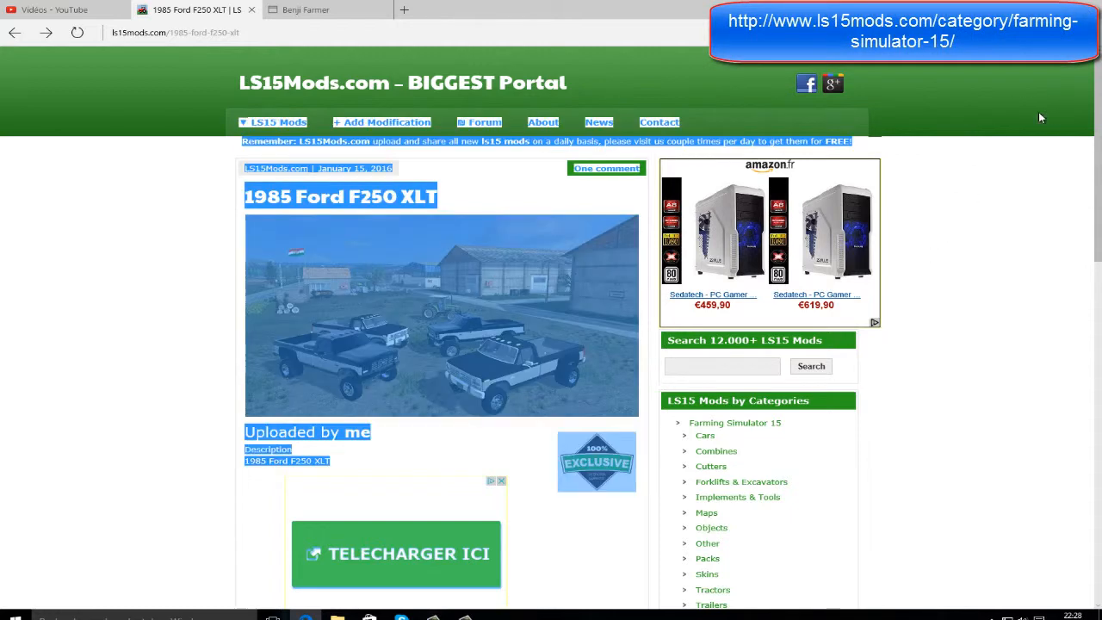
pyautogui.click(1022, 303)
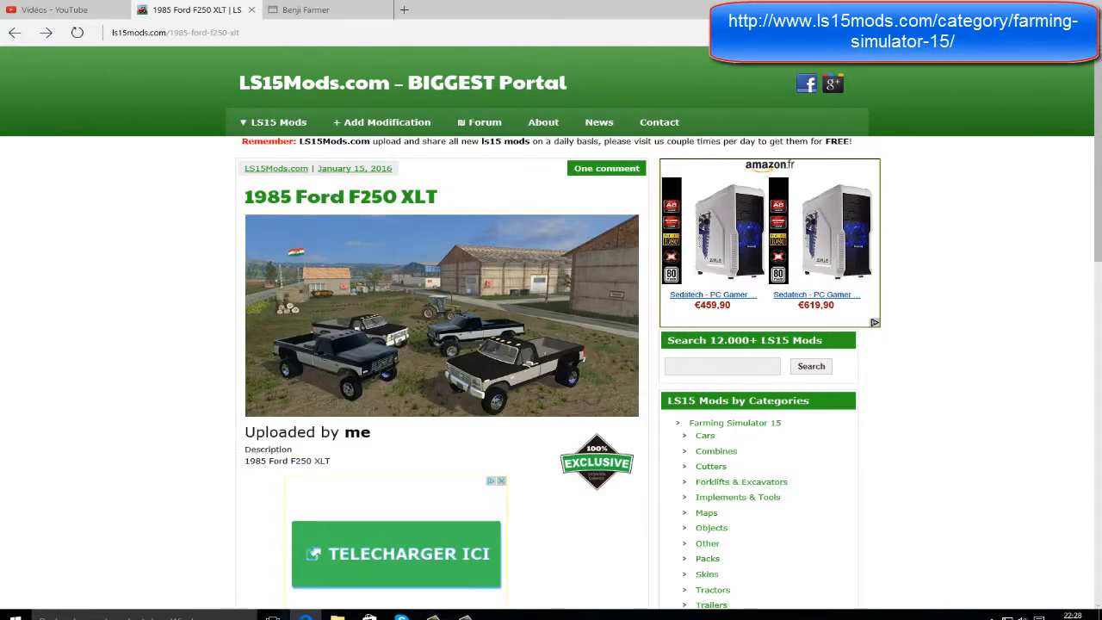
pyautogui.click(1030, 8)
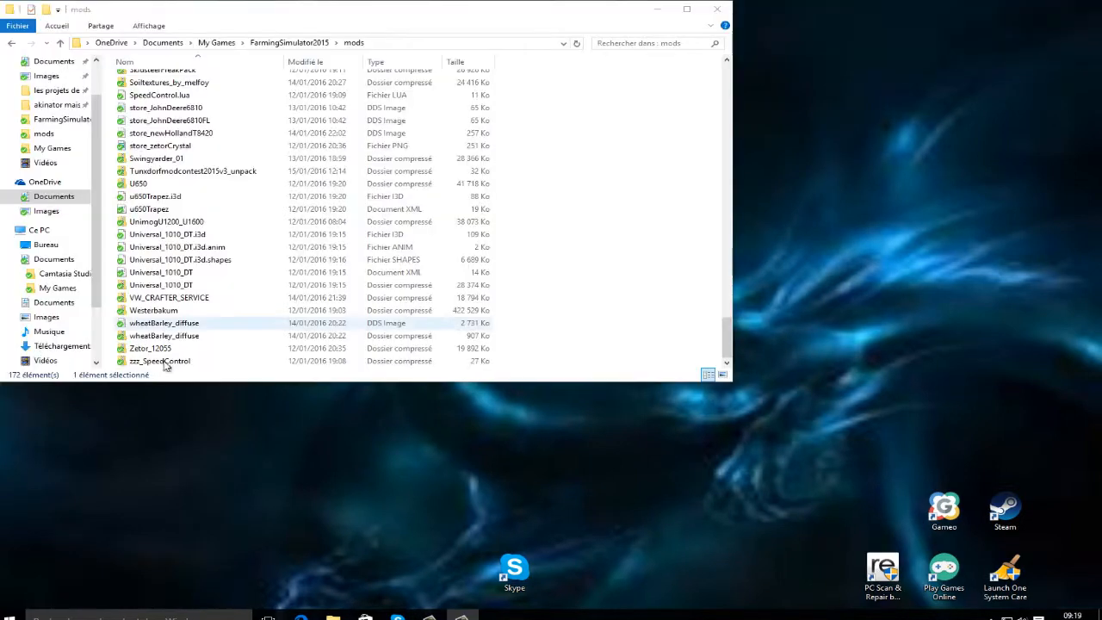
# - Look through the installed mod archives and loose files in the FarmingSimulator2015 mods folder, starting from the end of the list
pyautogui.click(162, 360)
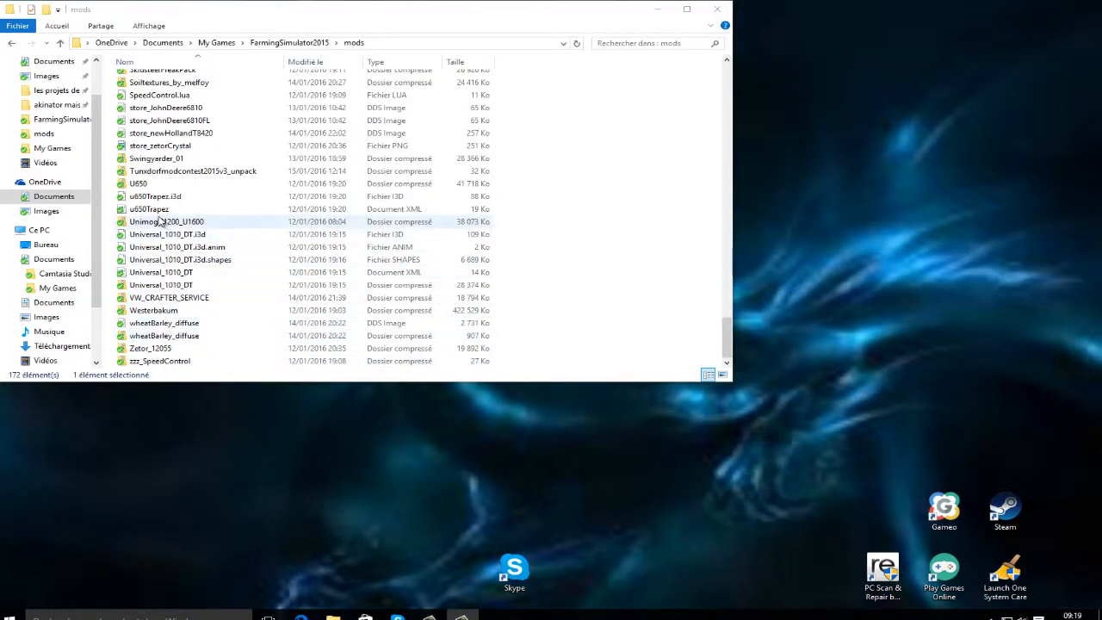
pyautogui.scroll(1, 150, 185)
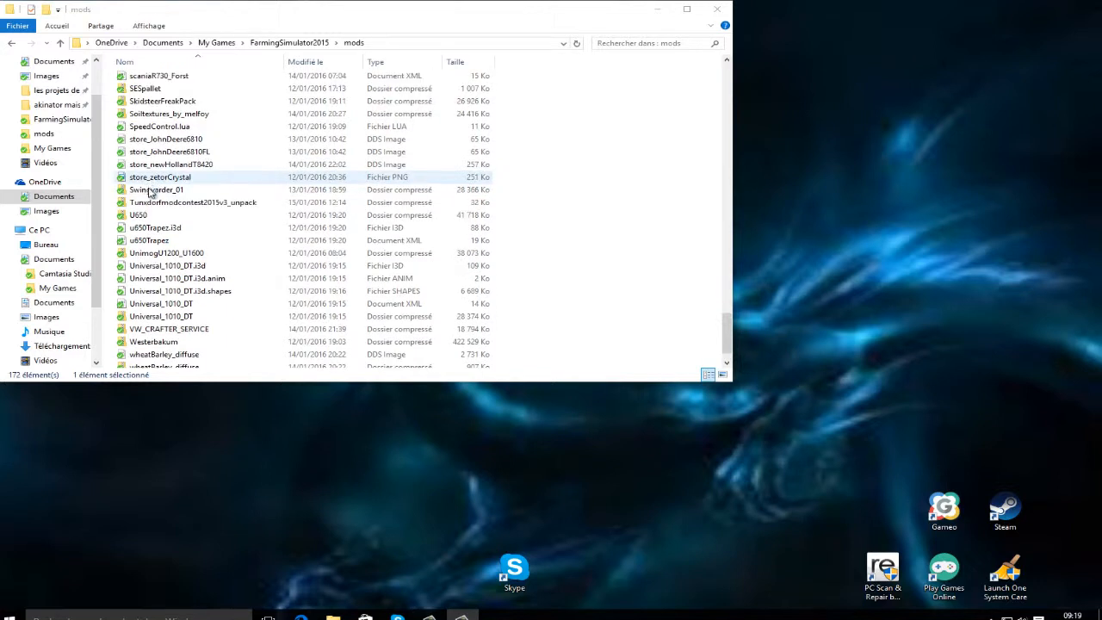
pyautogui.scroll(1, 150, 191)
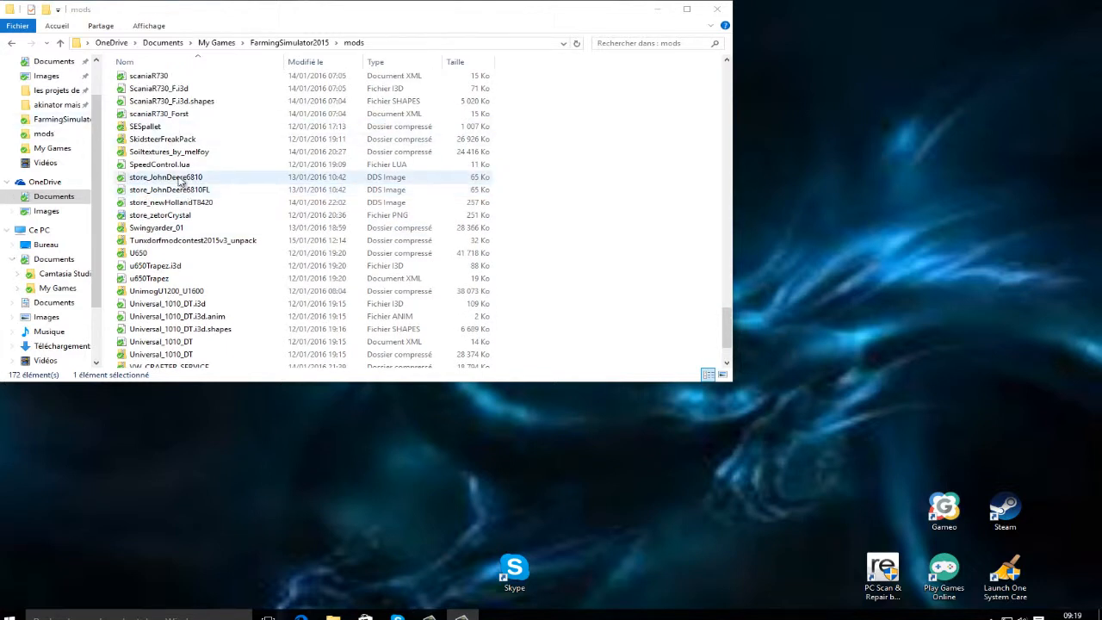
pyautogui.scroll(2, 177, 177)
pyautogui.scroll(1, 123, 116)
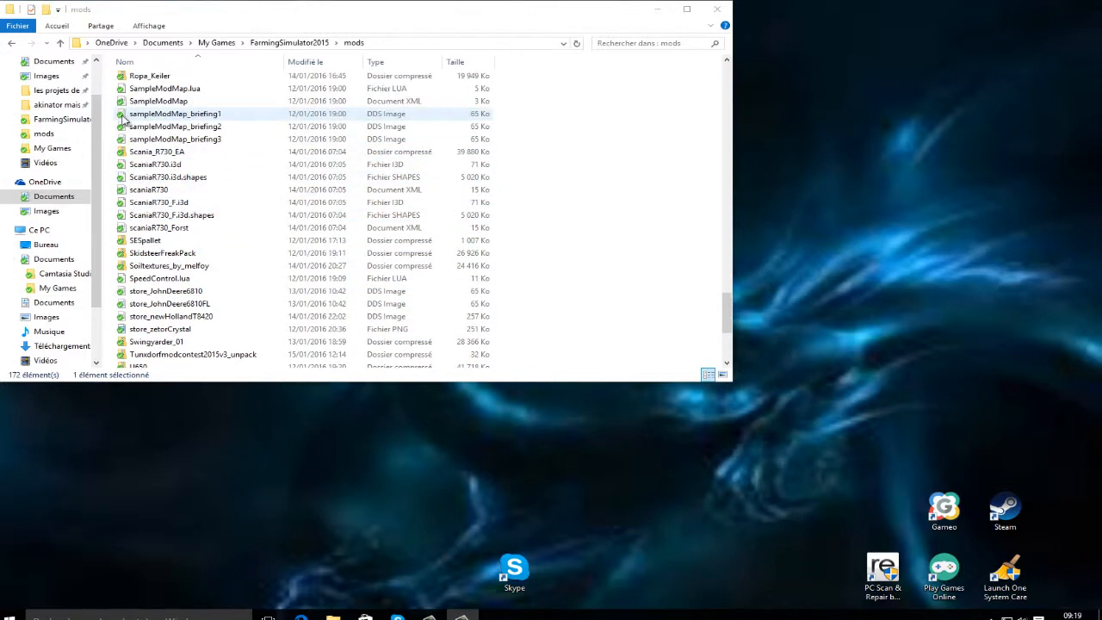
pyautogui.scroll(1, 127, 87)
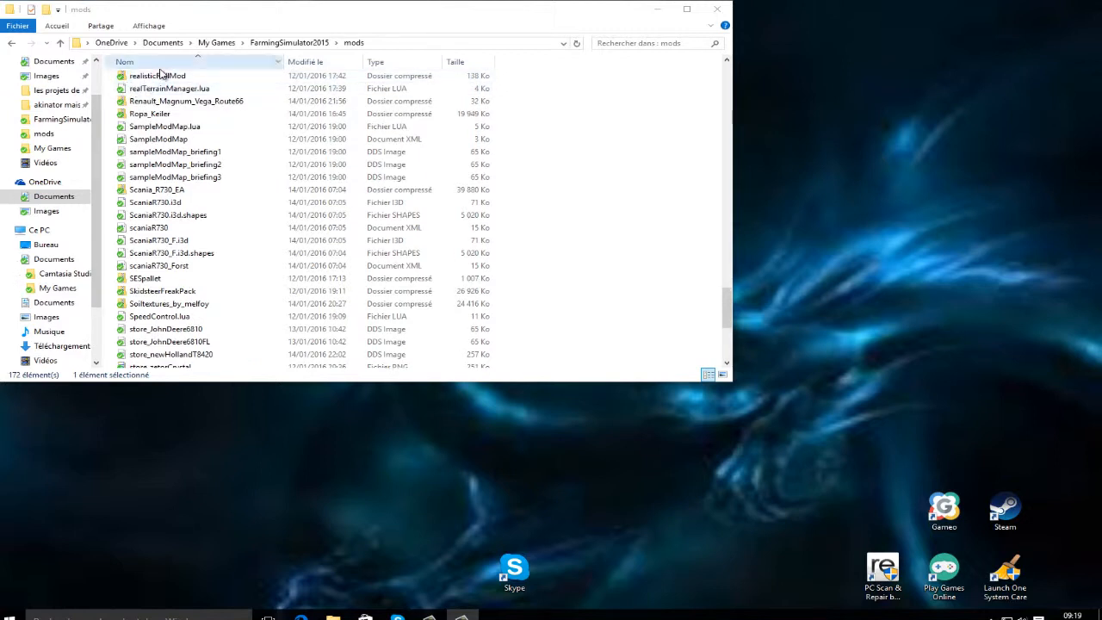
pyautogui.scroll(2, 162, 86)
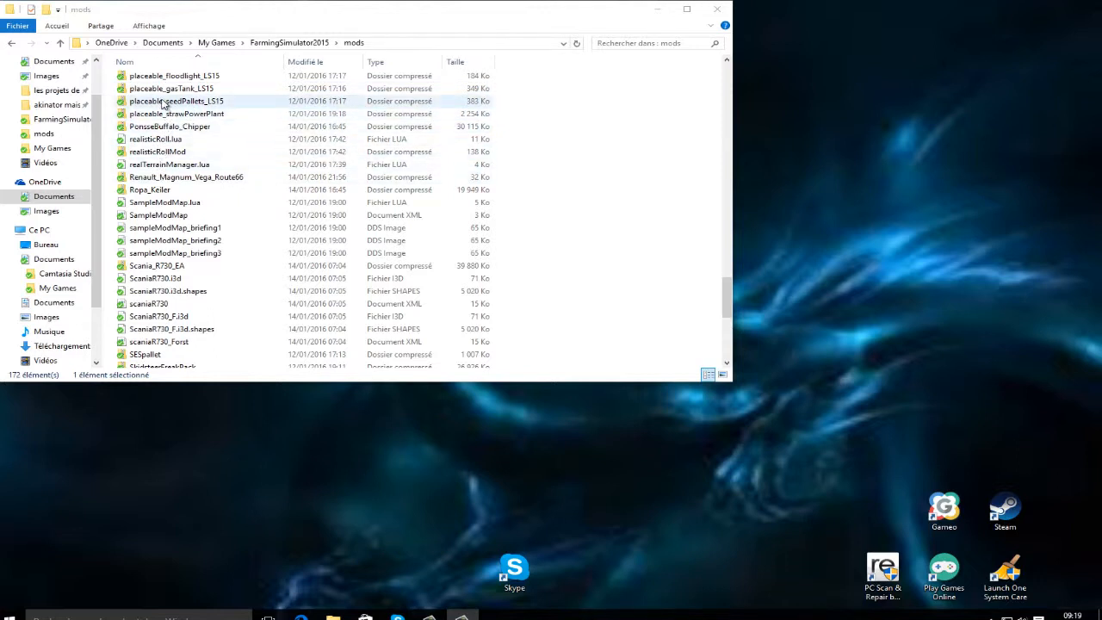
pyautogui.scroll(1, 164, 104)
pyautogui.scroll(1, 163, 105)
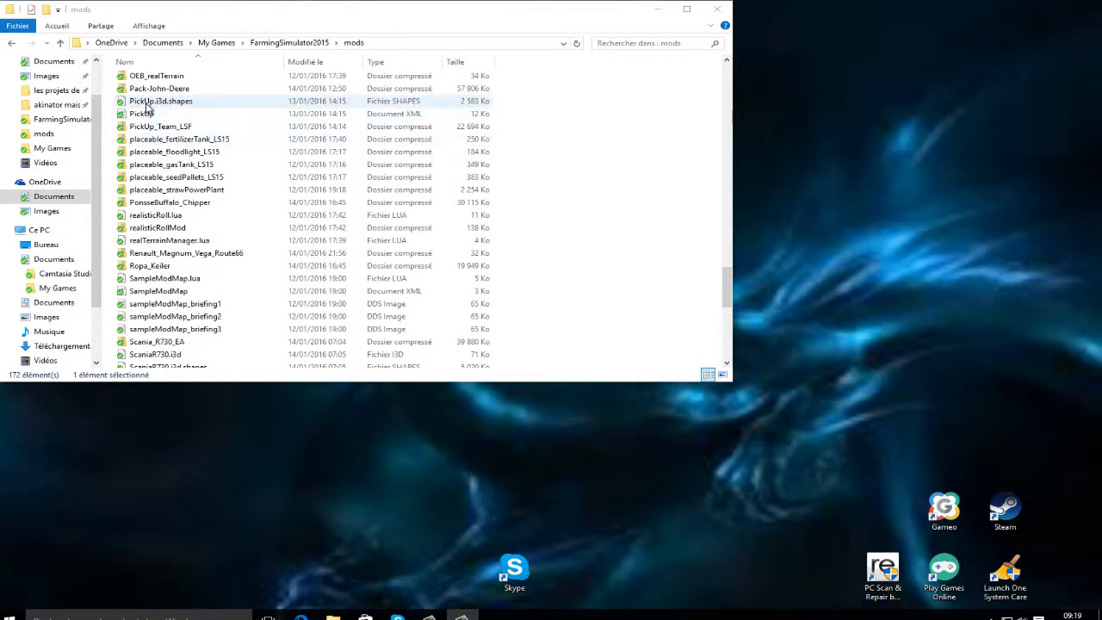
pyautogui.scroll(1, 148, 129)
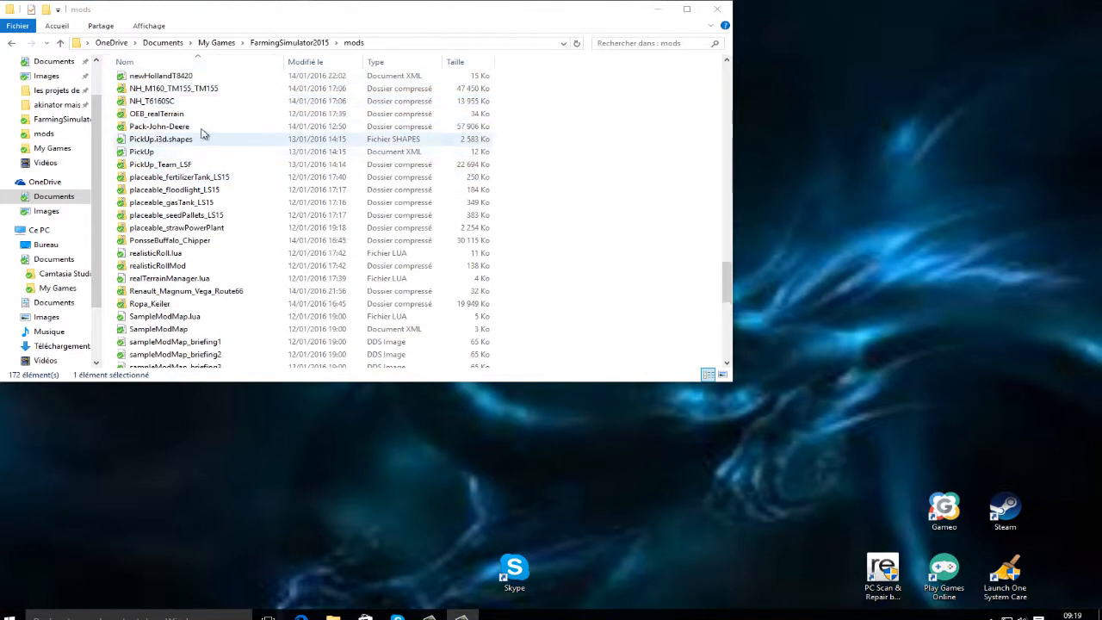
pyautogui.scroll(4, 267, 167)
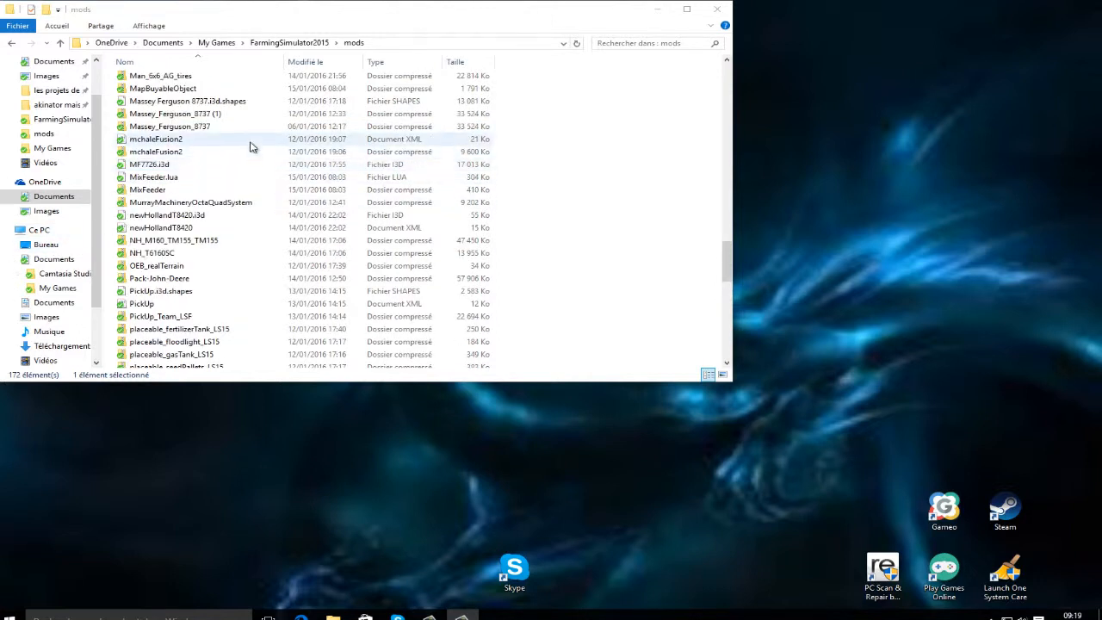
pyautogui.scroll(1, 259, 139)
pyautogui.scroll(1, 257, 139)
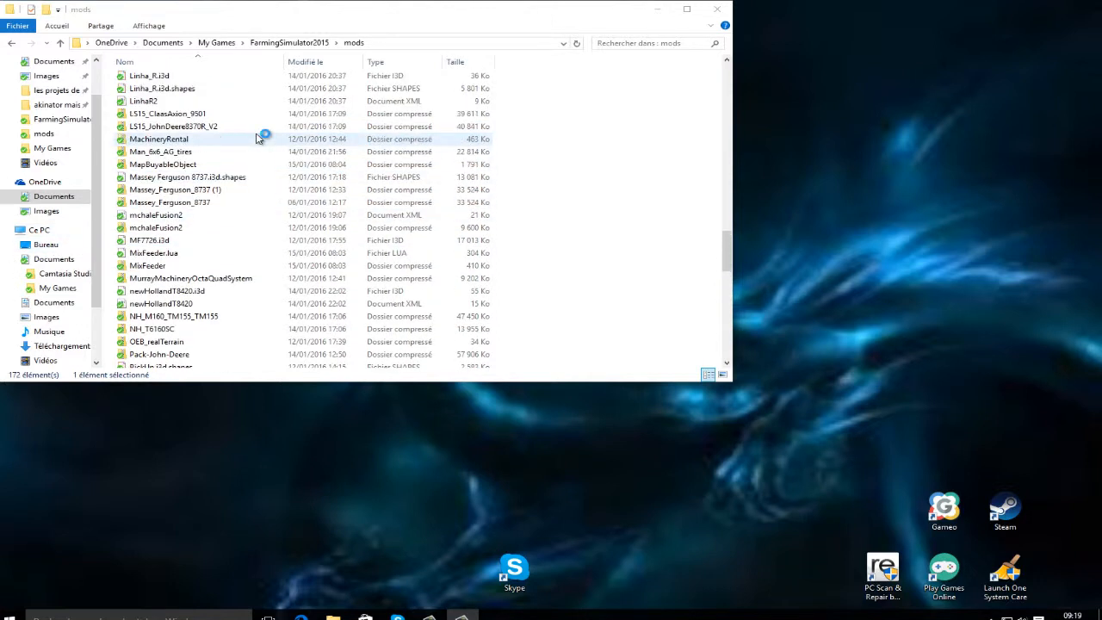
pyautogui.scroll(1, 257, 139)
pyautogui.scroll(1, 256, 139)
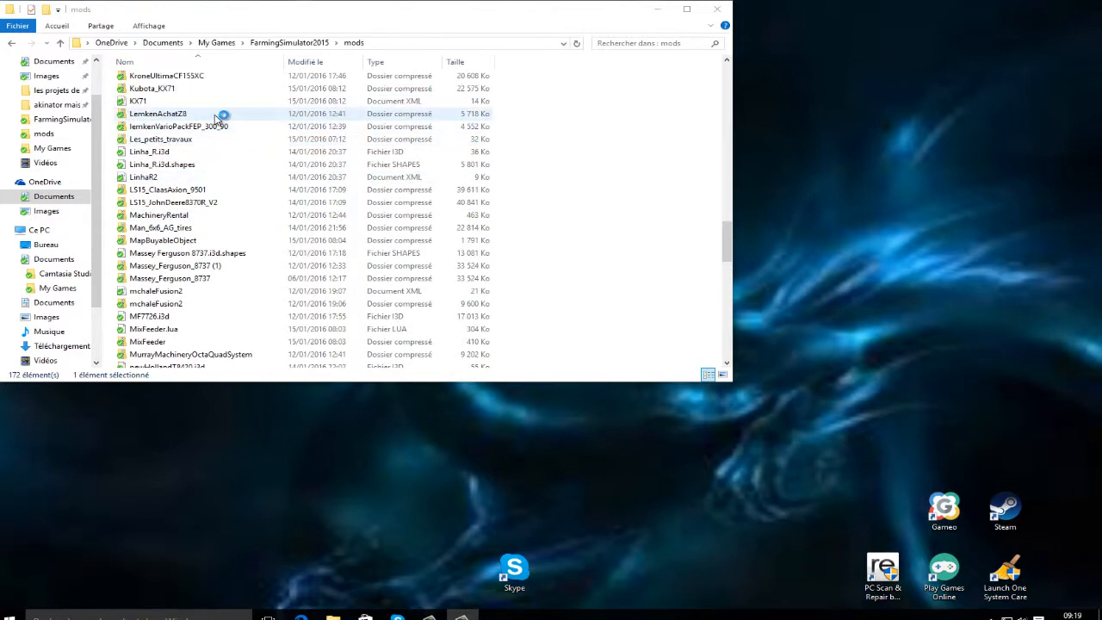
pyautogui.scroll(1, 216, 120)
pyautogui.scroll(1, 216, 120)
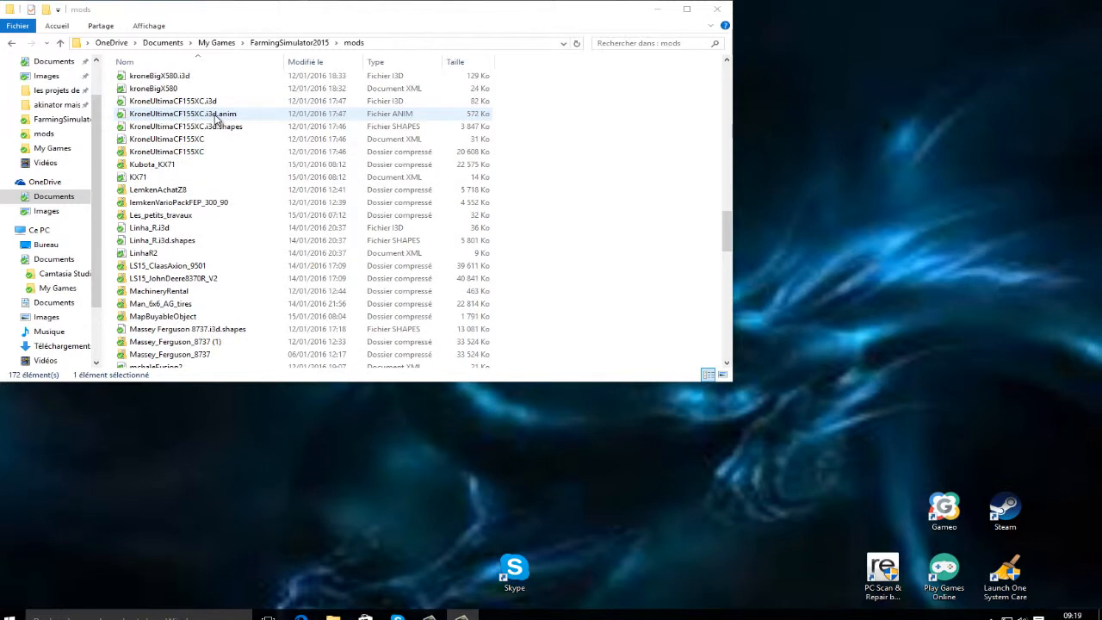
pyautogui.scroll(1, 216, 119)
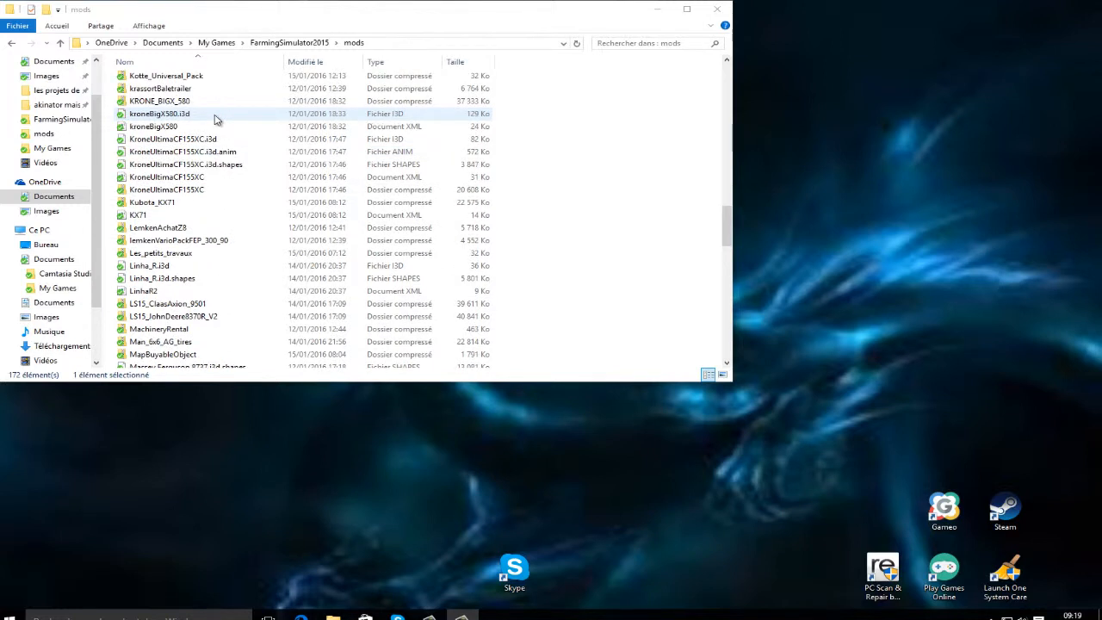
pyautogui.scroll(1, 216, 119)
pyautogui.scroll(1, 217, 119)
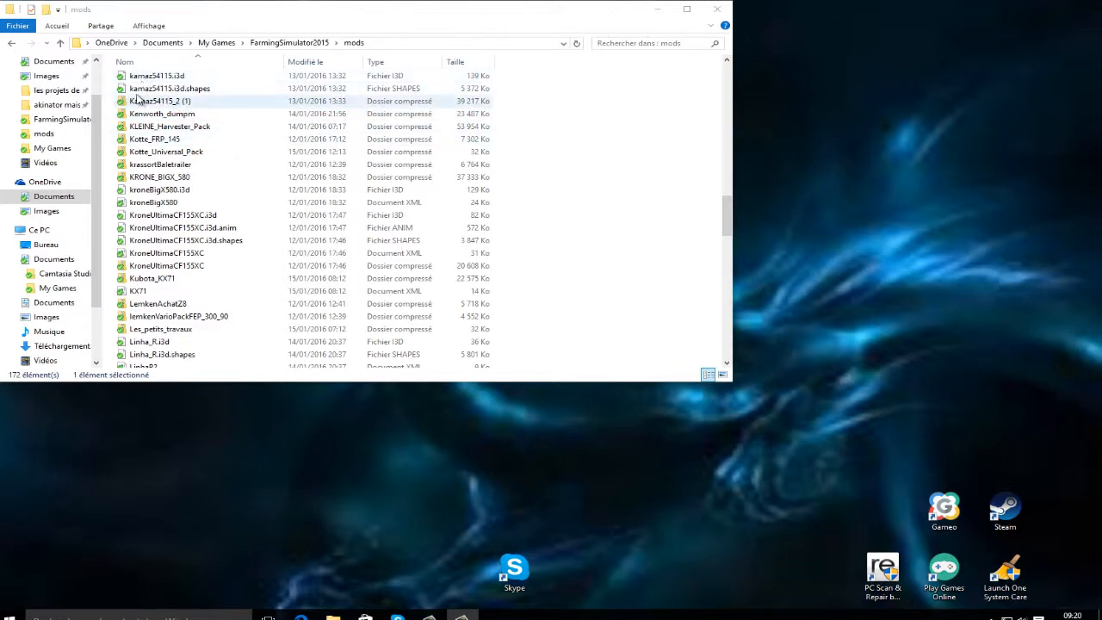
pyautogui.scroll(2, 151, 108)
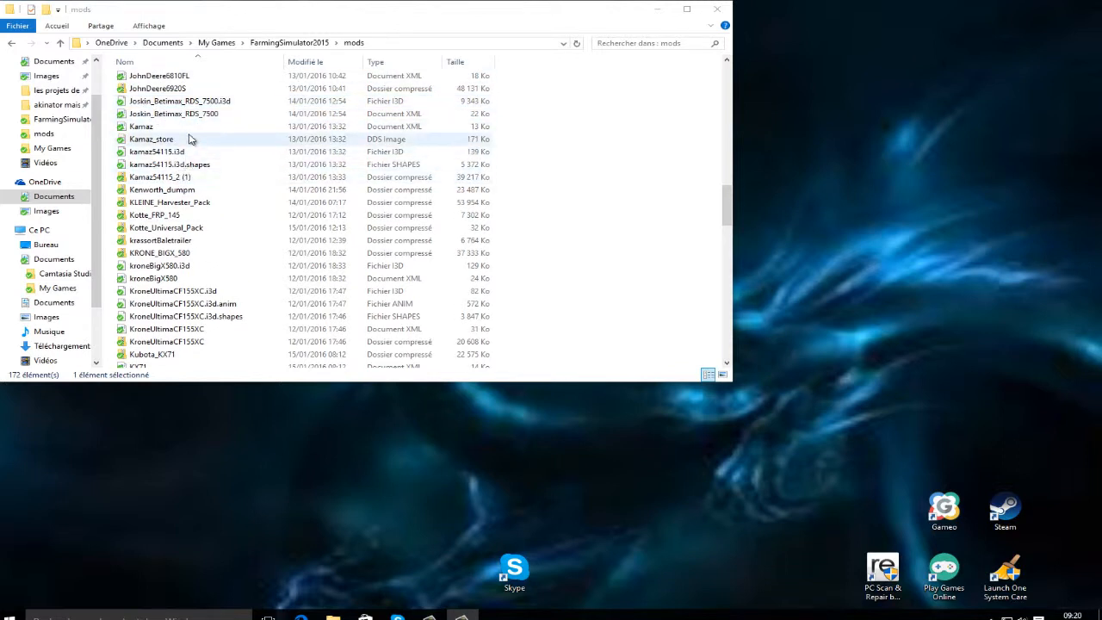
pyautogui.scroll(1, 169, 100)
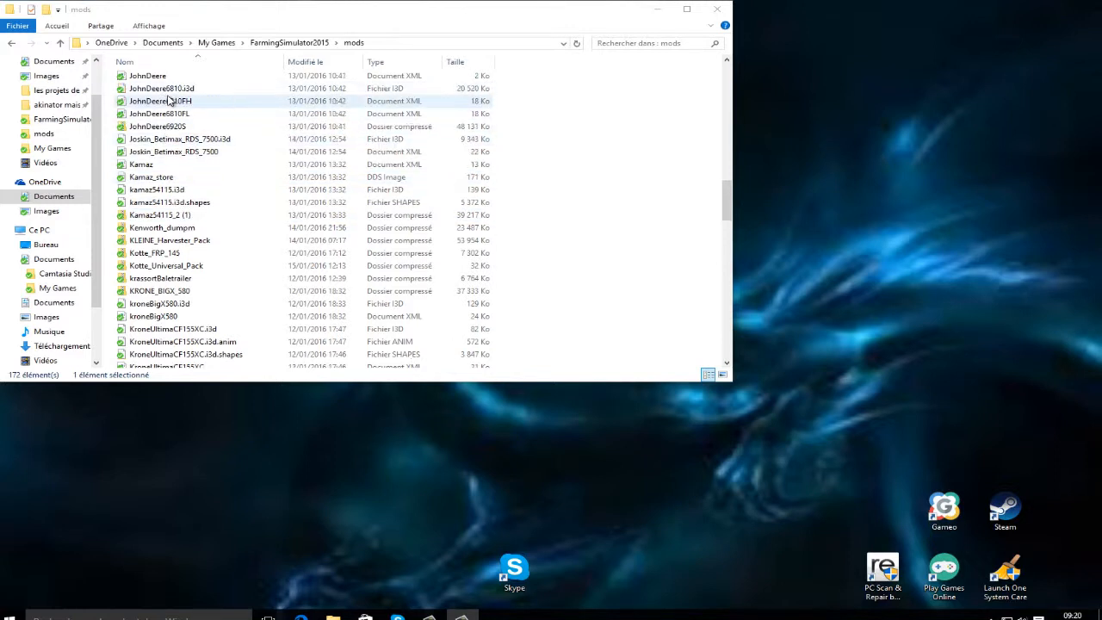
pyautogui.scroll(2, 170, 101)
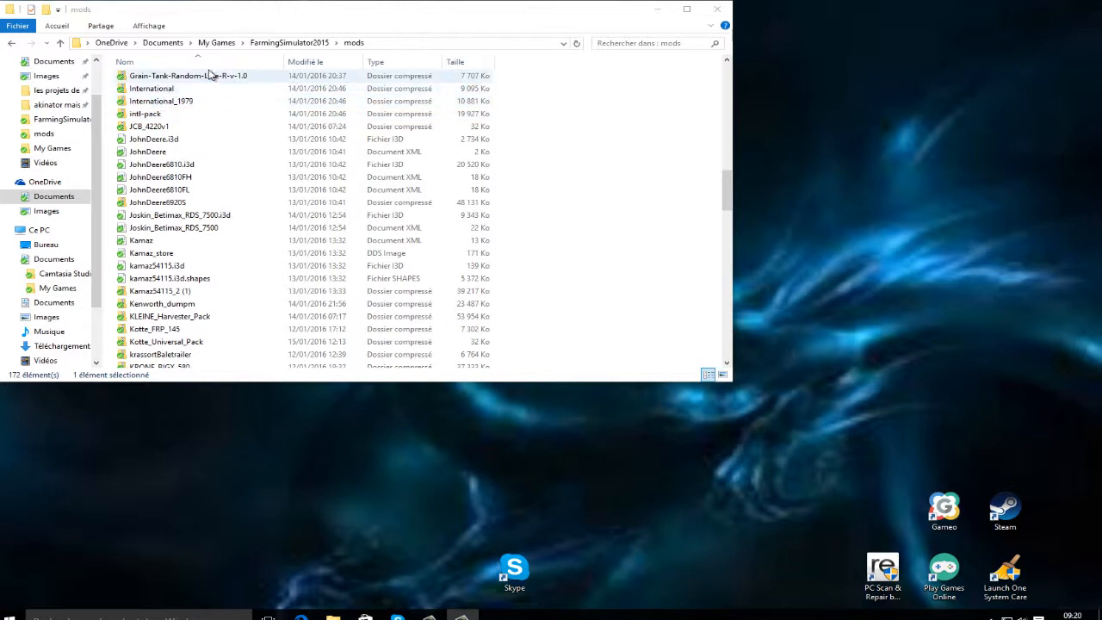
pyautogui.scroll(1, 213, 78)
pyautogui.scroll(1, 179, 101)
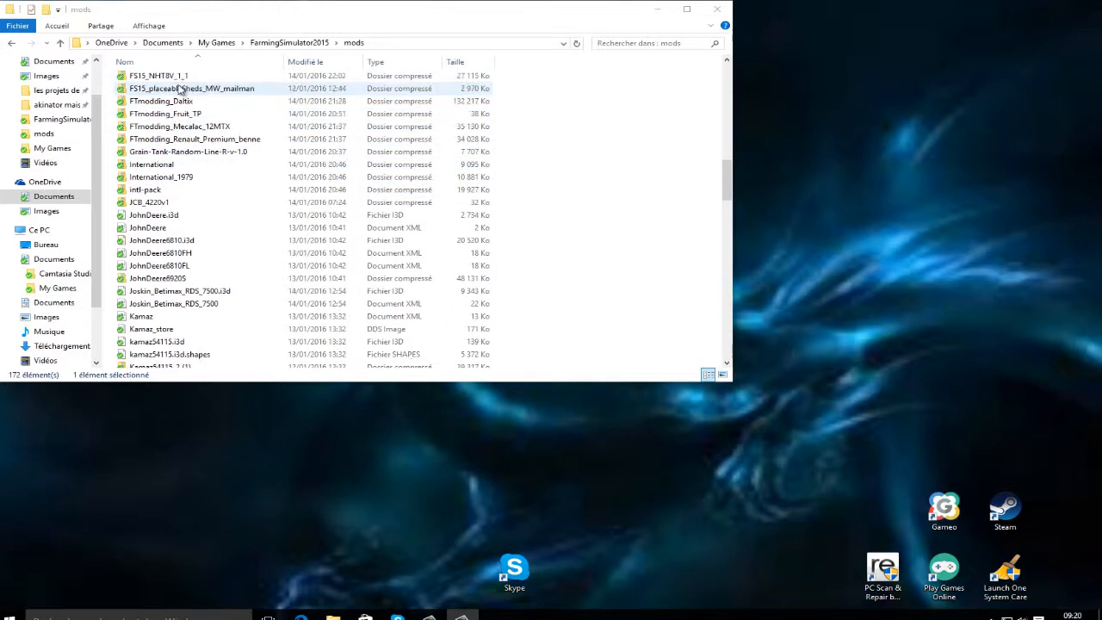
pyautogui.scroll(3, 181, 99)
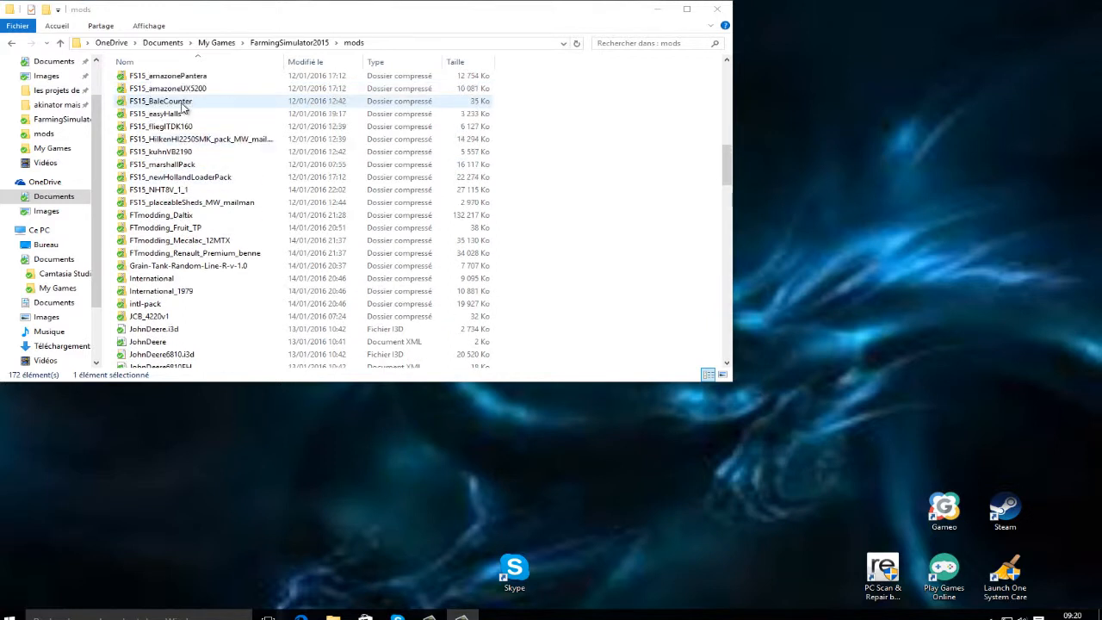
pyautogui.scroll(1, 182, 105)
pyautogui.scroll(1, 183, 101)
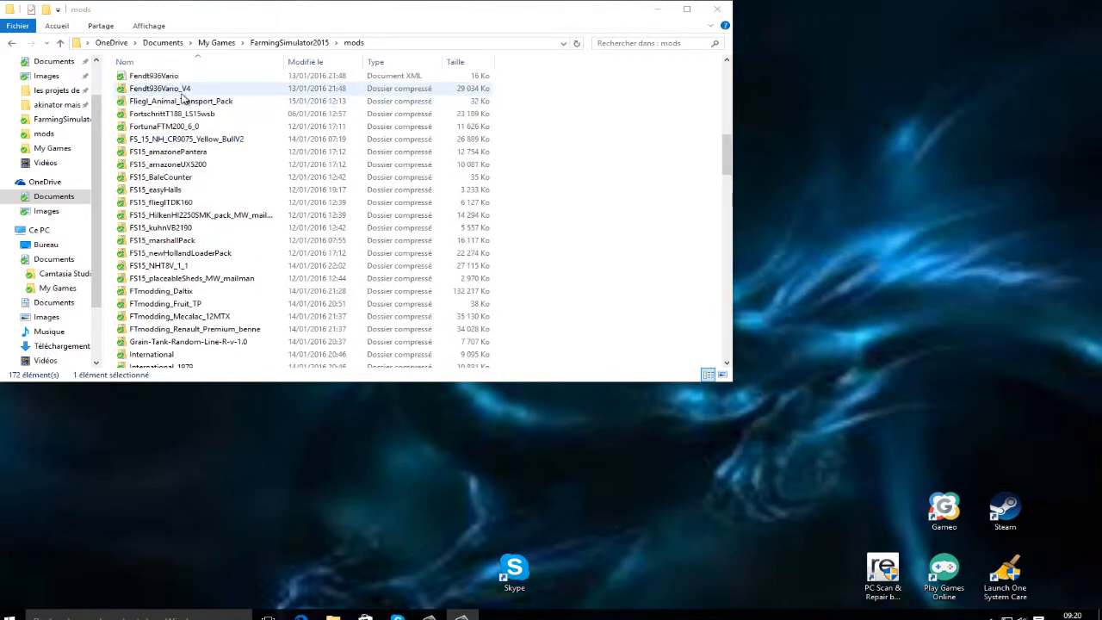
pyautogui.scroll(1, 182, 101)
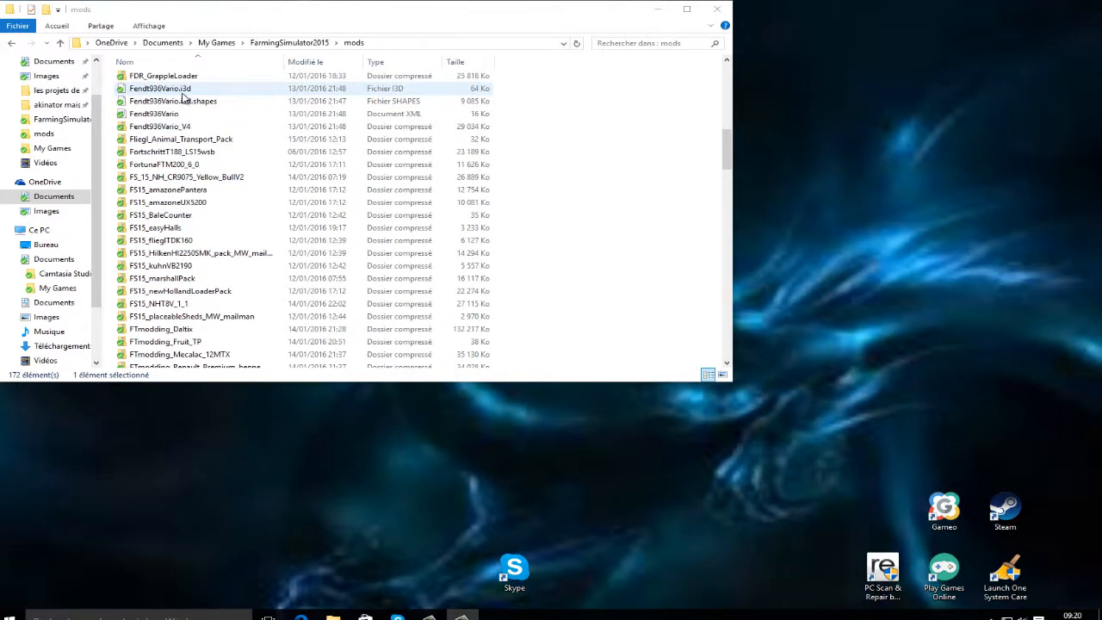
pyautogui.scroll(2, 182, 99)
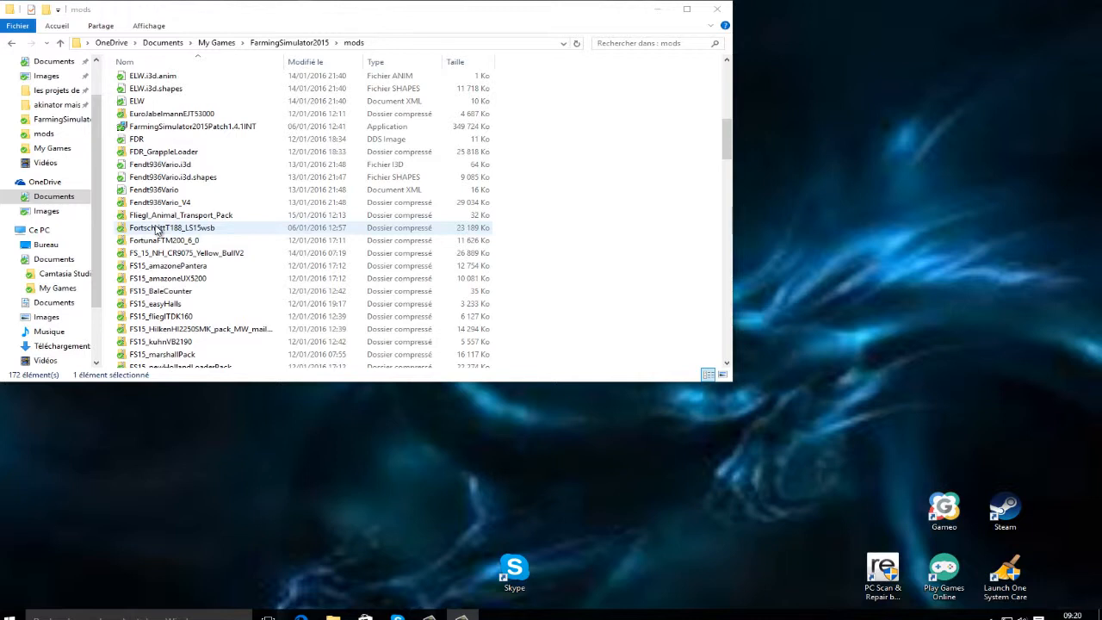
pyautogui.scroll(-3, 158, 229)
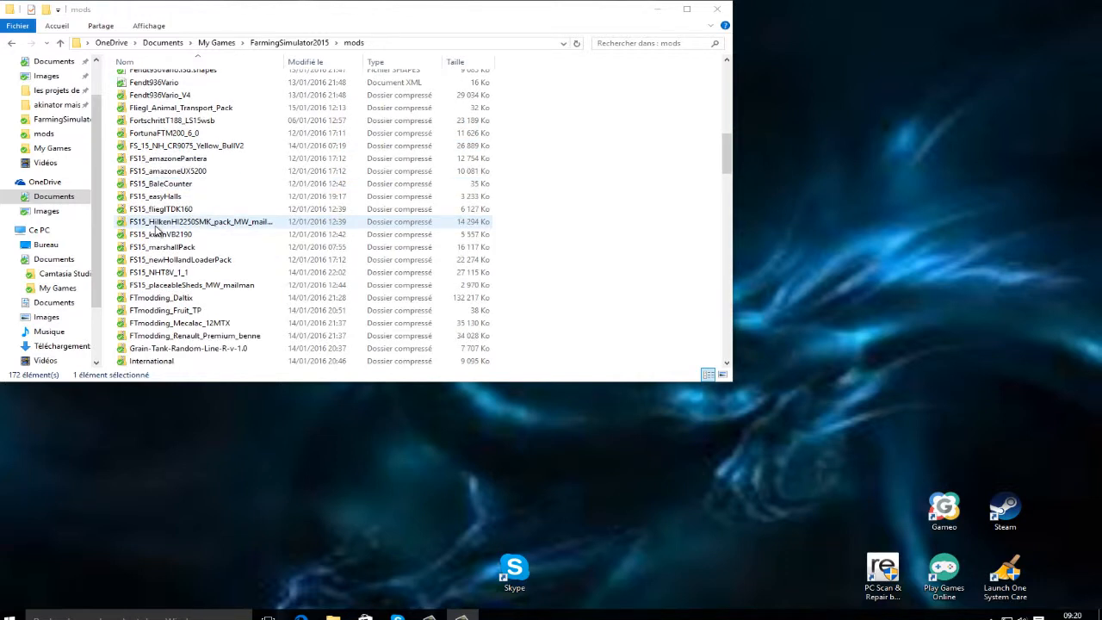
pyautogui.scroll(-2, 155, 230)
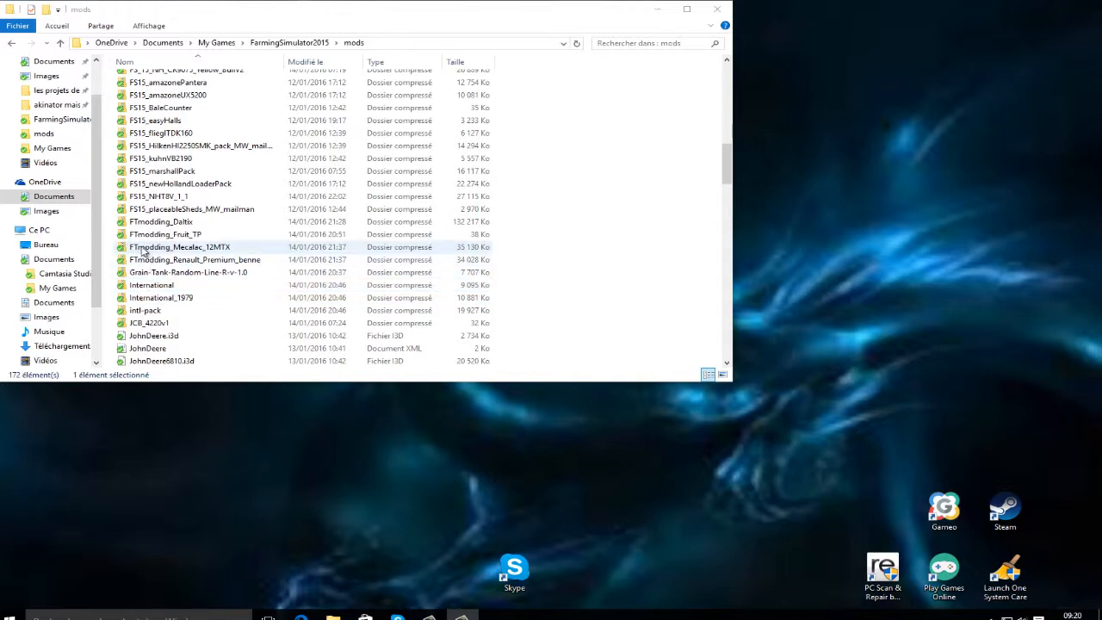
# - Review the rest of the mod files in the mods folder, from the JohnDeere entries back to the folders at the start
pyautogui.scroll(-3, 145, 248)
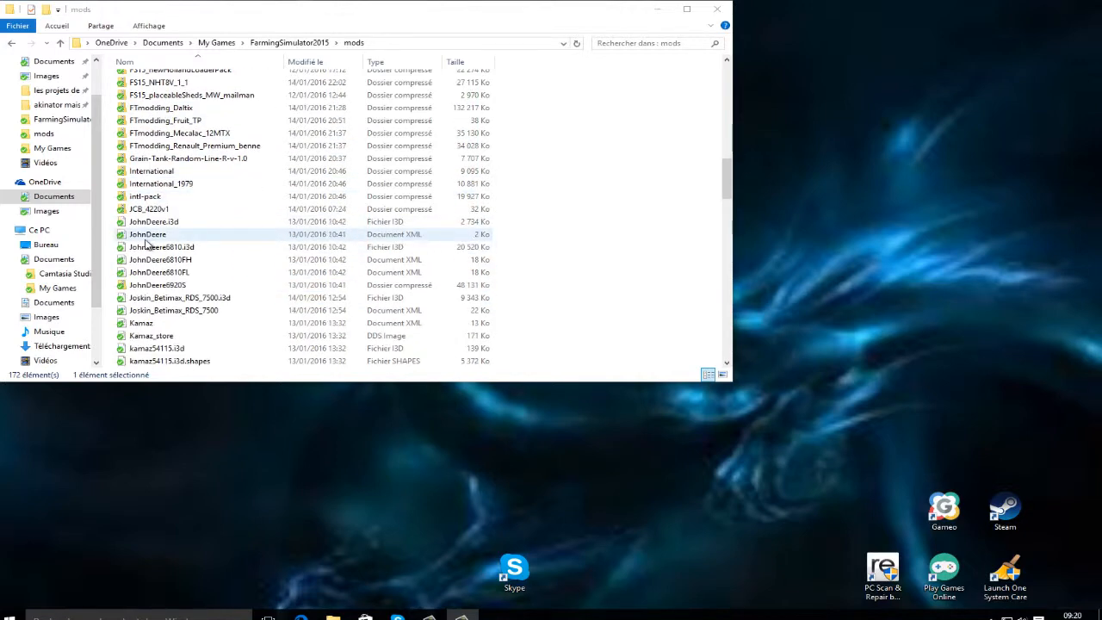
pyautogui.scroll(7, 160, 246)
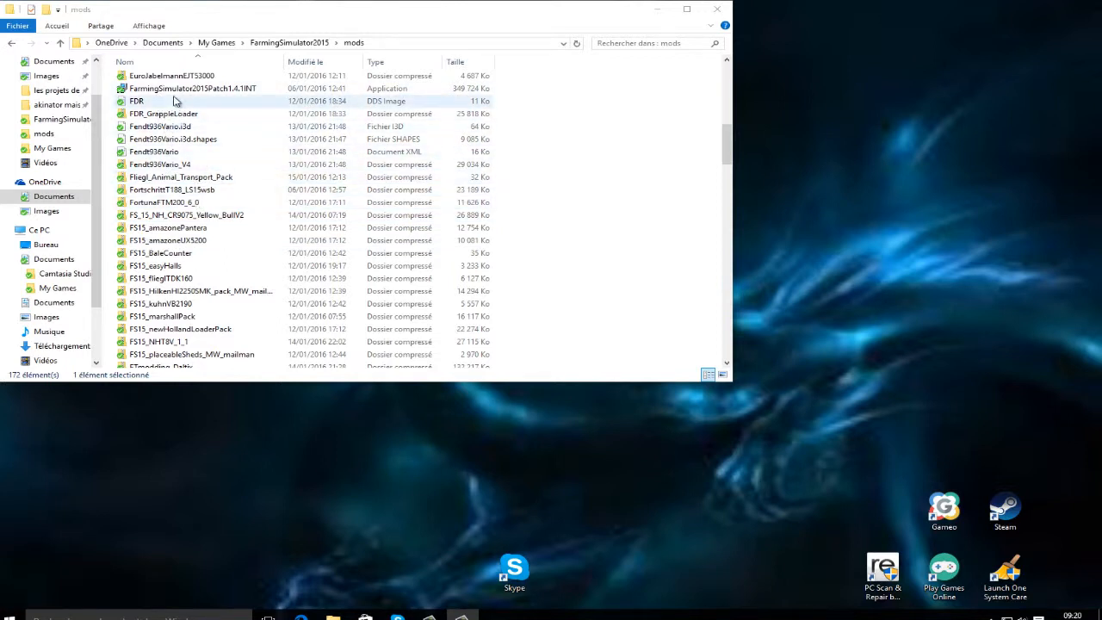
pyautogui.scroll(2, 174, 100)
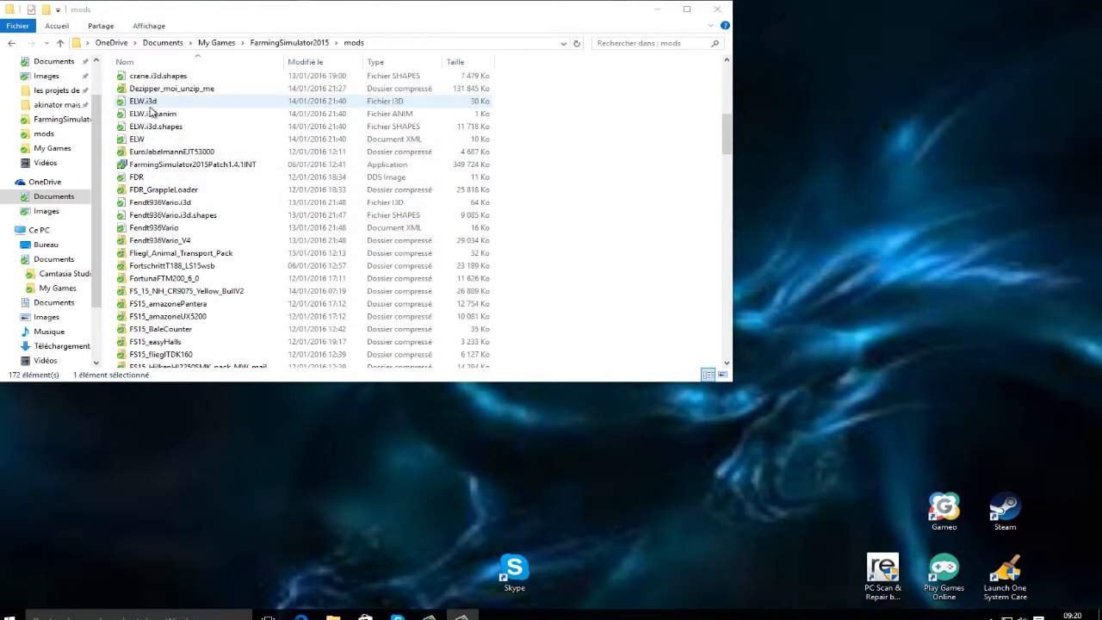
pyautogui.scroll(3, 151, 109)
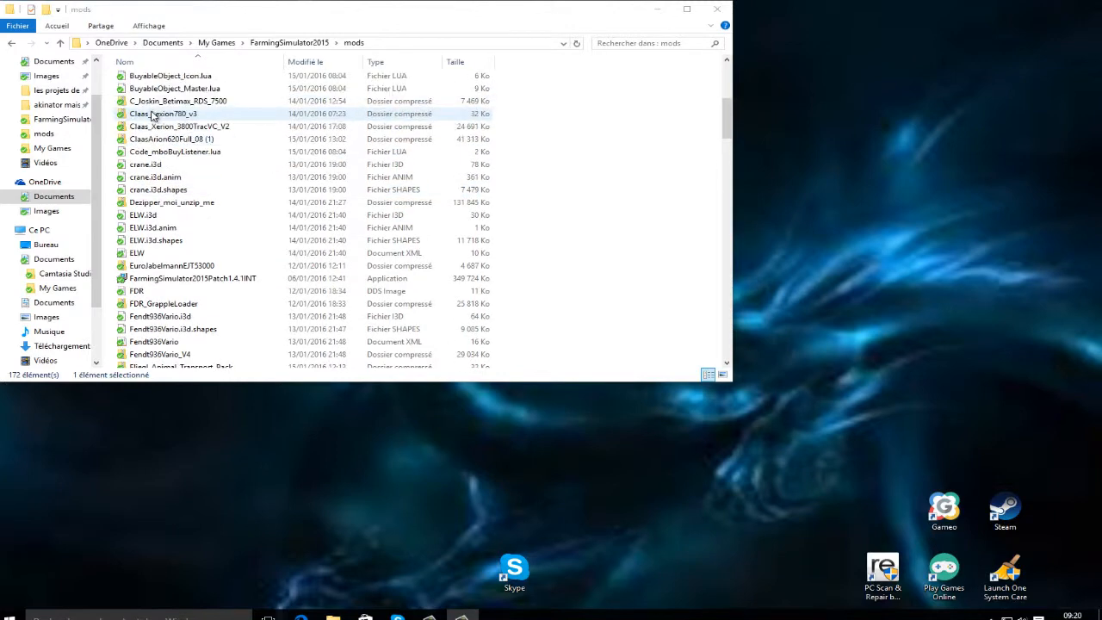
pyautogui.scroll(1, 153, 115)
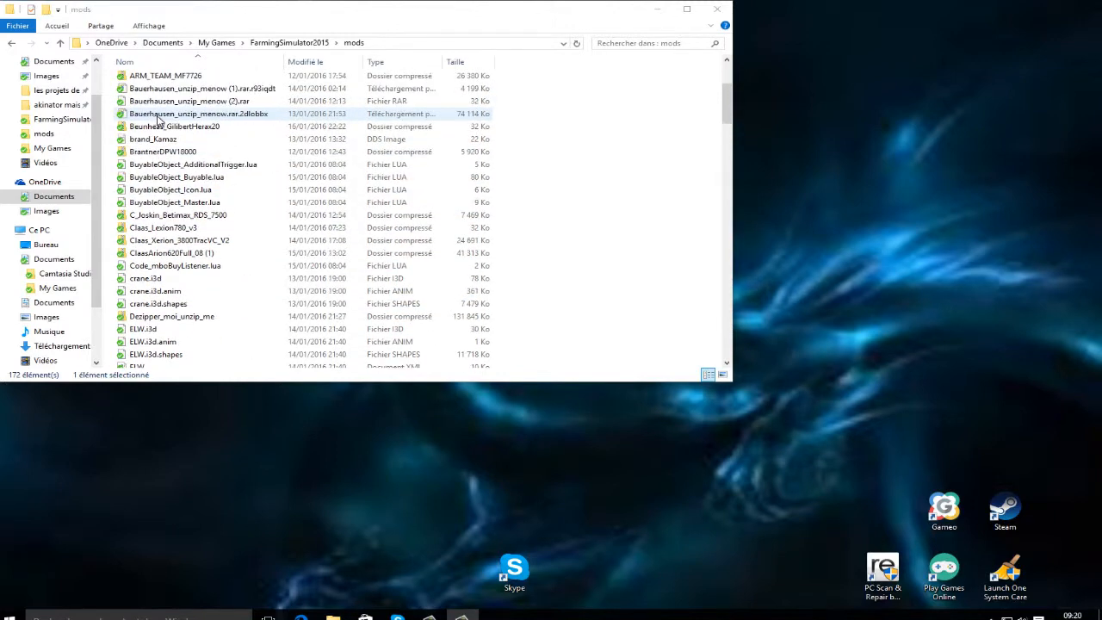
pyautogui.scroll(3, 160, 117)
pyautogui.scroll(1, 161, 115)
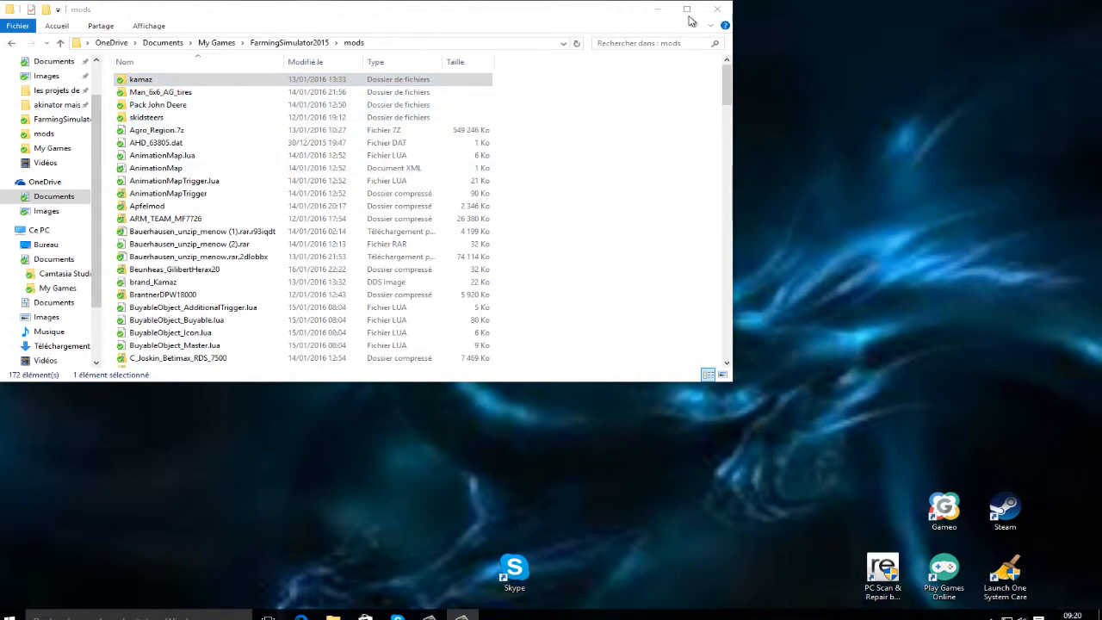
# - Minimize the mods folder window to show the desktop and bring the folder window back
pyautogui.click(659, 9)
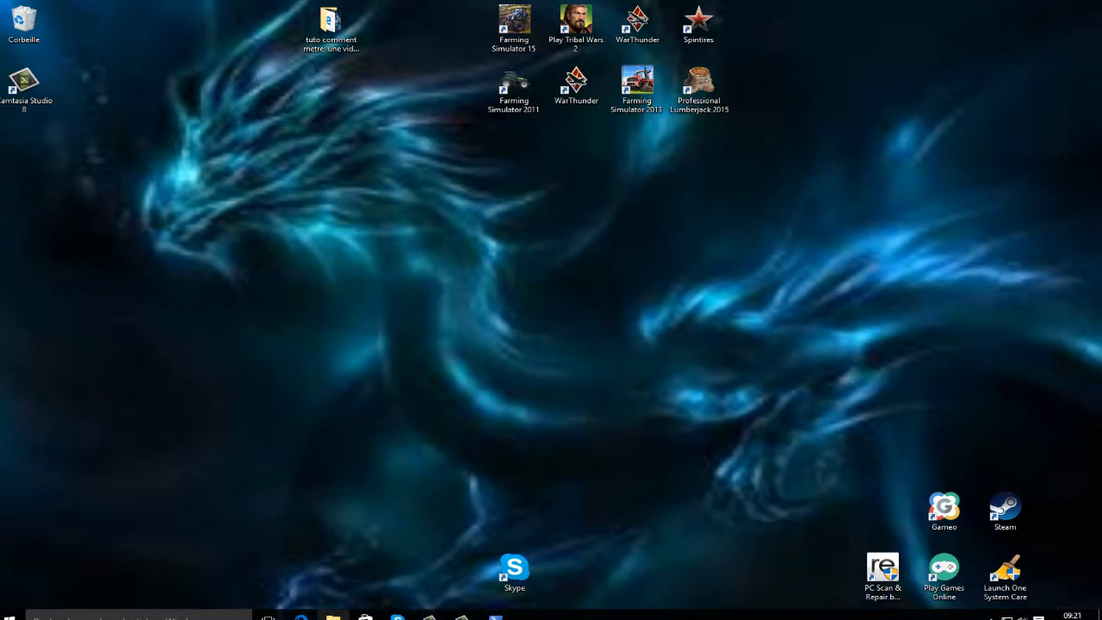
pyautogui.click(333, 617)
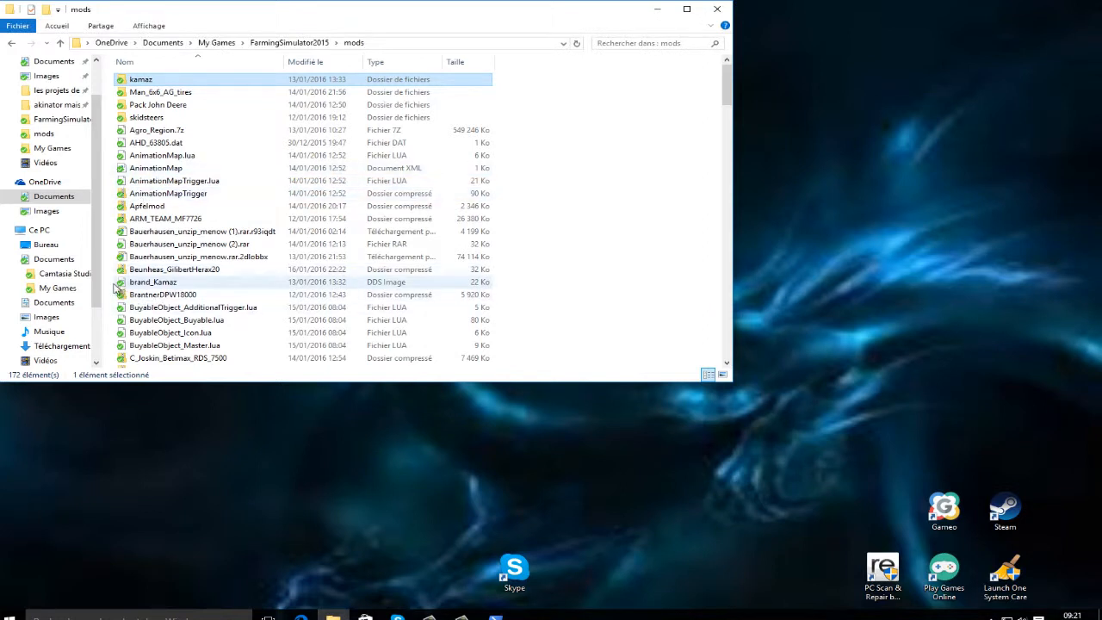